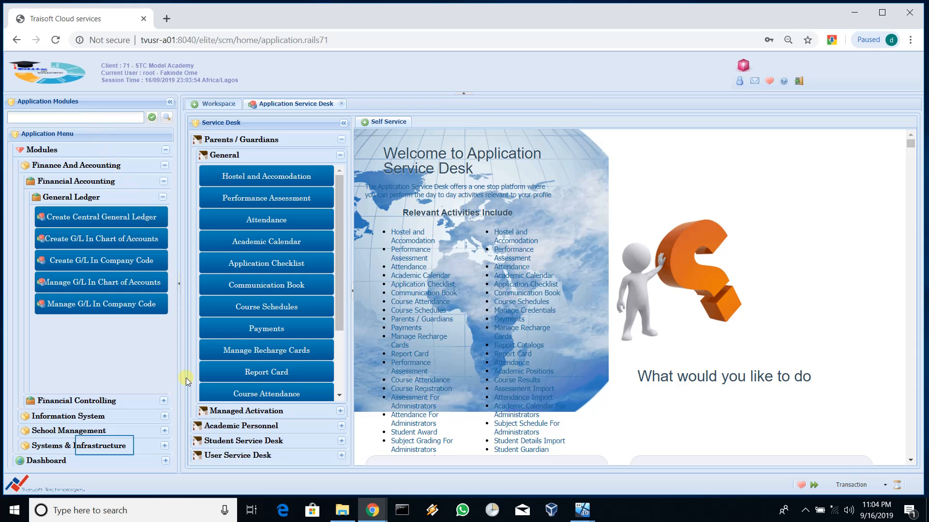
Step: Open Run Deployment under Systems & Infrastructure > Customizations > Deployment to list the GLBL and TEST deployments
click(106, 446)
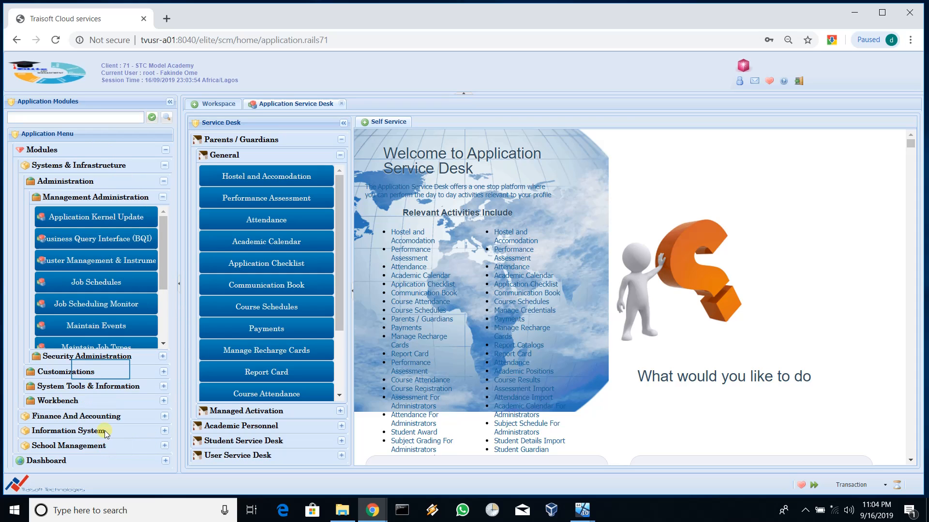
click(101, 372)
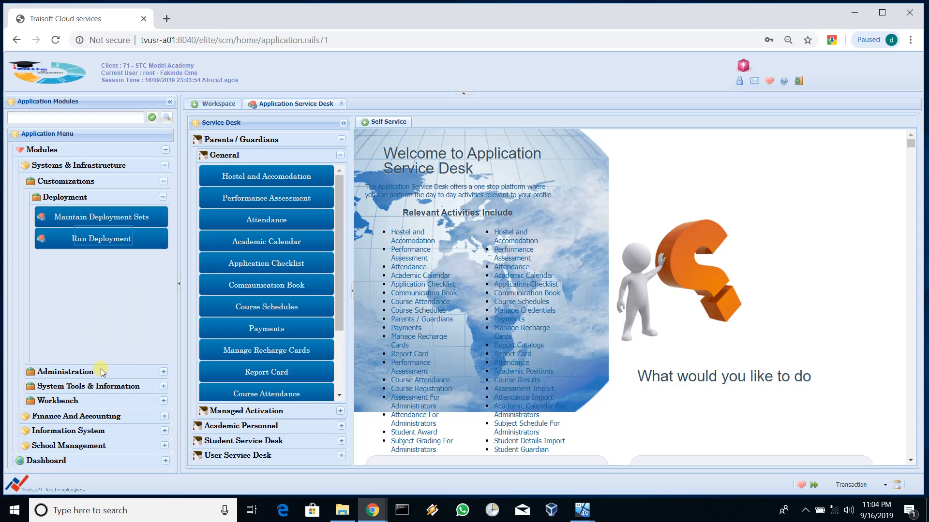
click(104, 237)
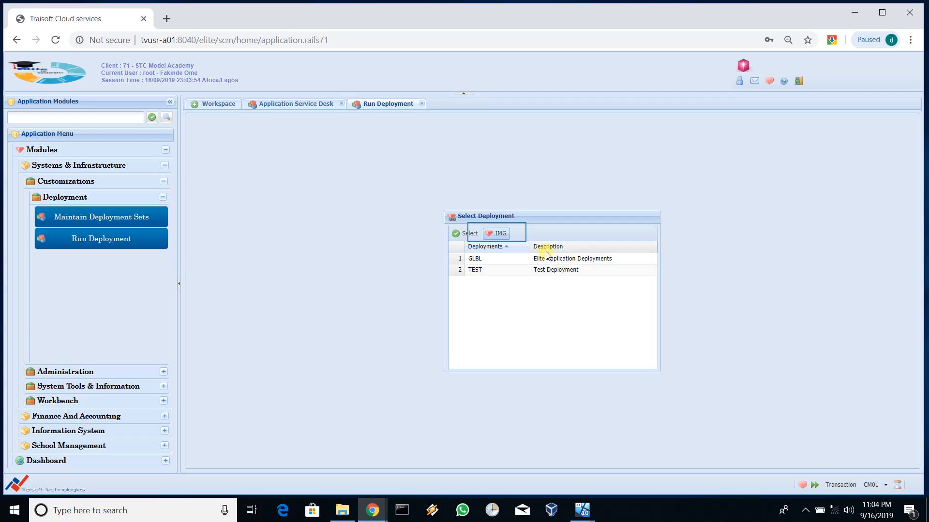
click(497, 232)
Step: Load the Application Deployments guide and expand Deployment Guide > School Management > Payment Setup
click(499, 234)
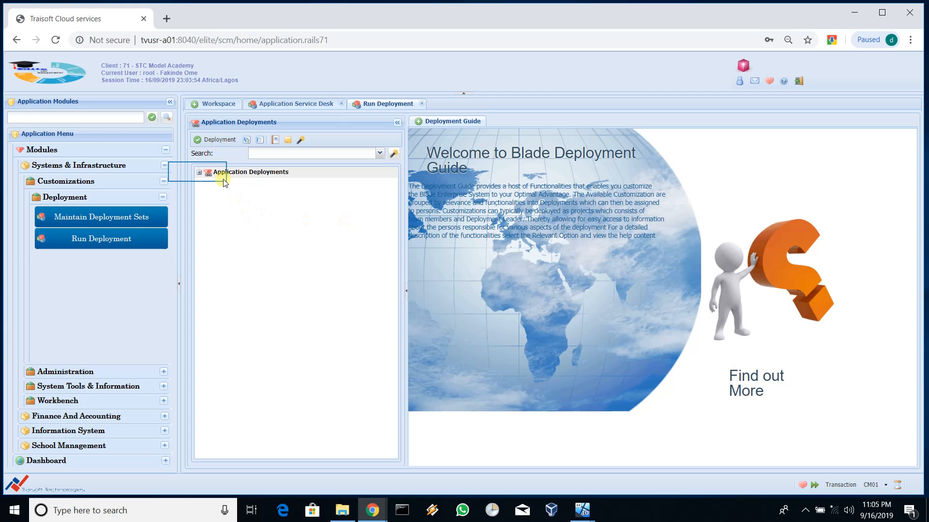
click(199, 173)
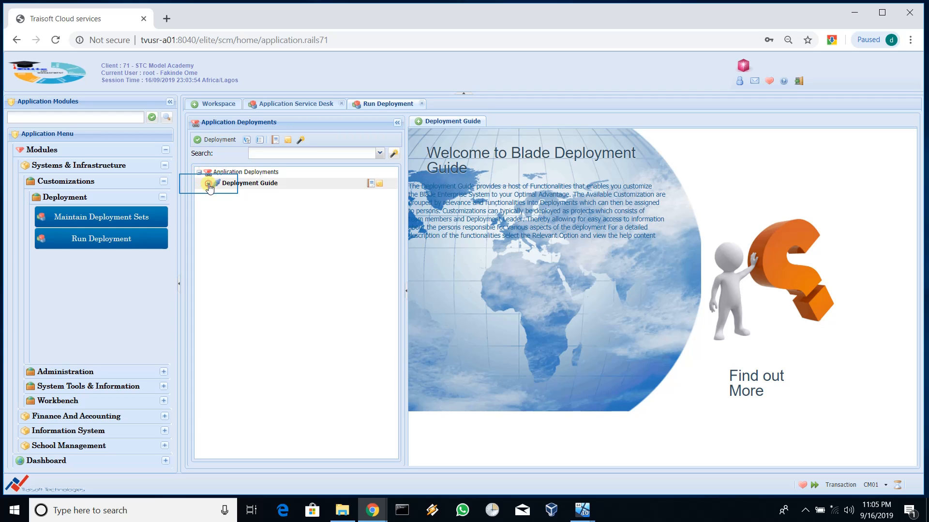
click(208, 184)
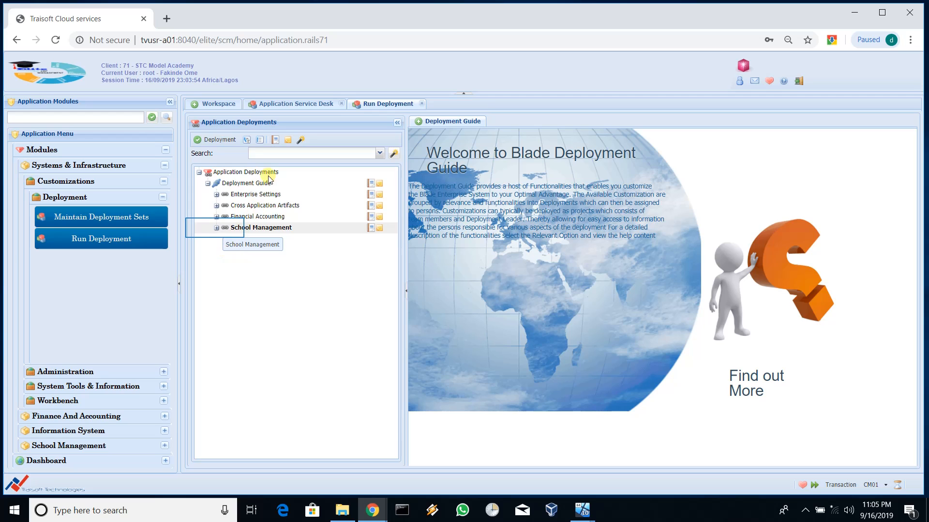
click(216, 228)
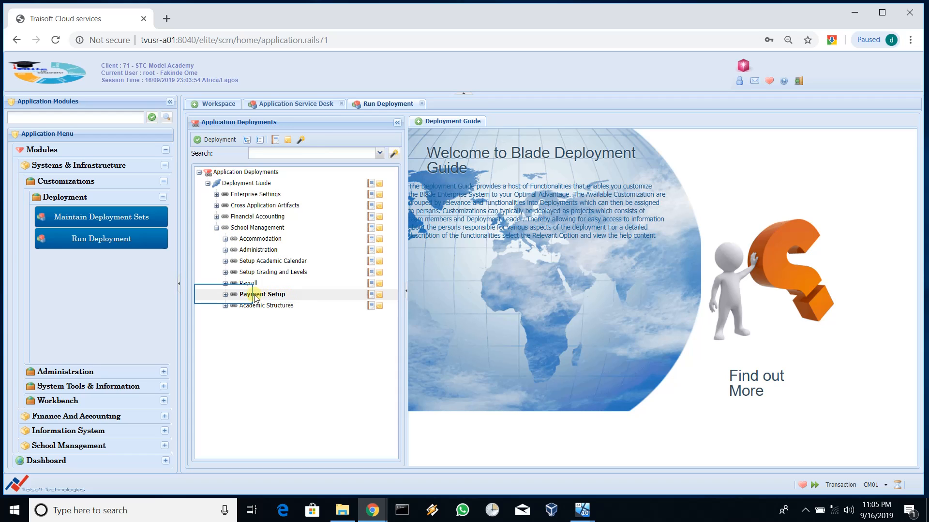
click(224, 295)
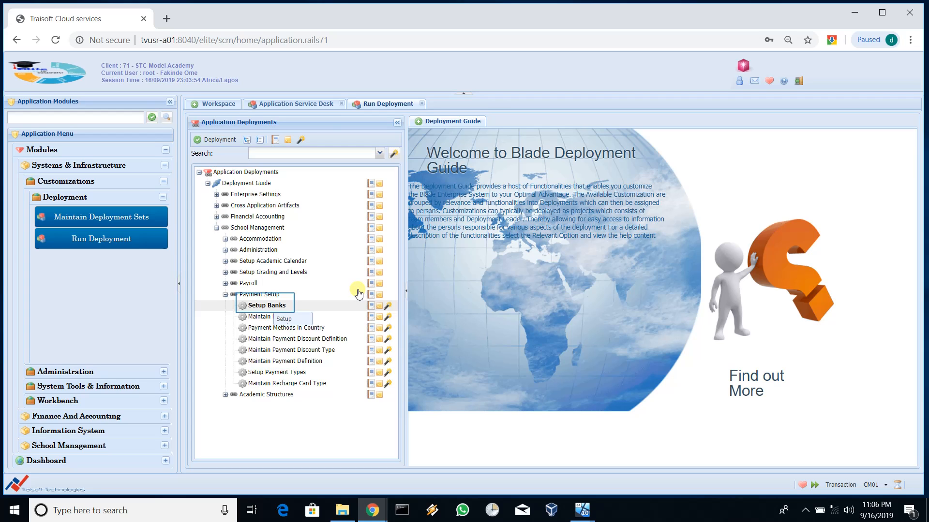
Step: Filter Setup Banks by country Nigeria (NGA) to list its 280 bank institutions
click(265, 306)
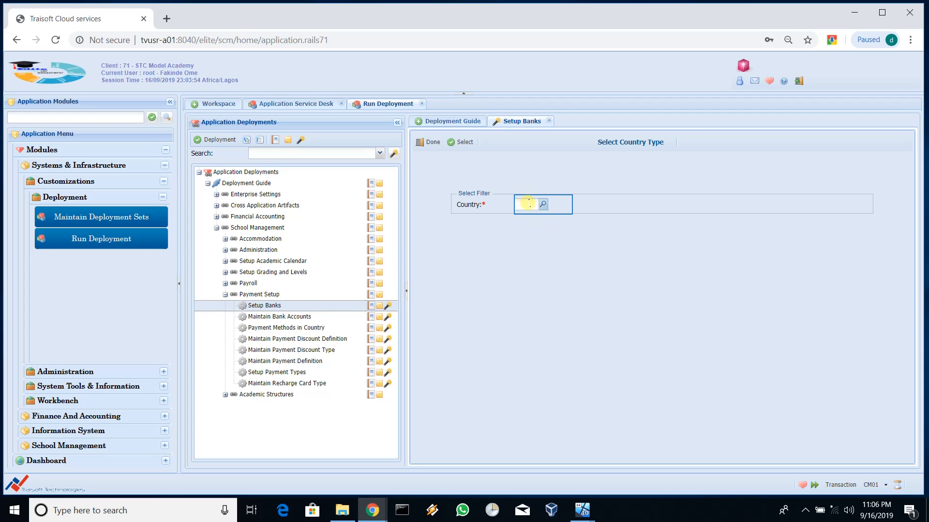
click(542, 204)
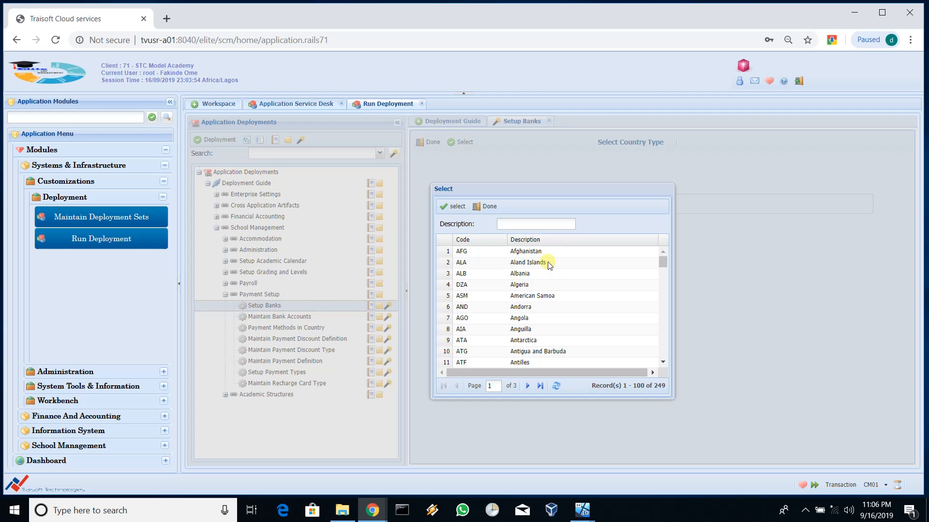
scroll(549, 265, down, 9)
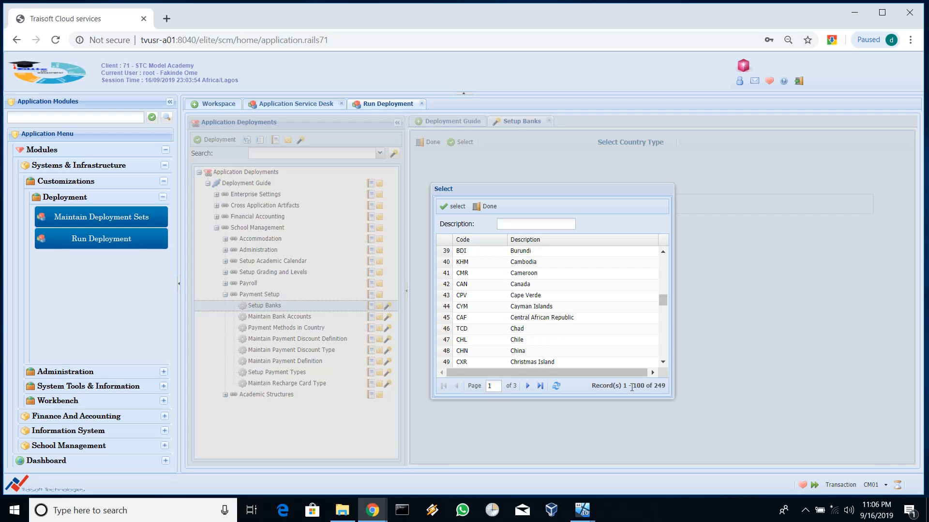
scroll(624, 351, down, 12)
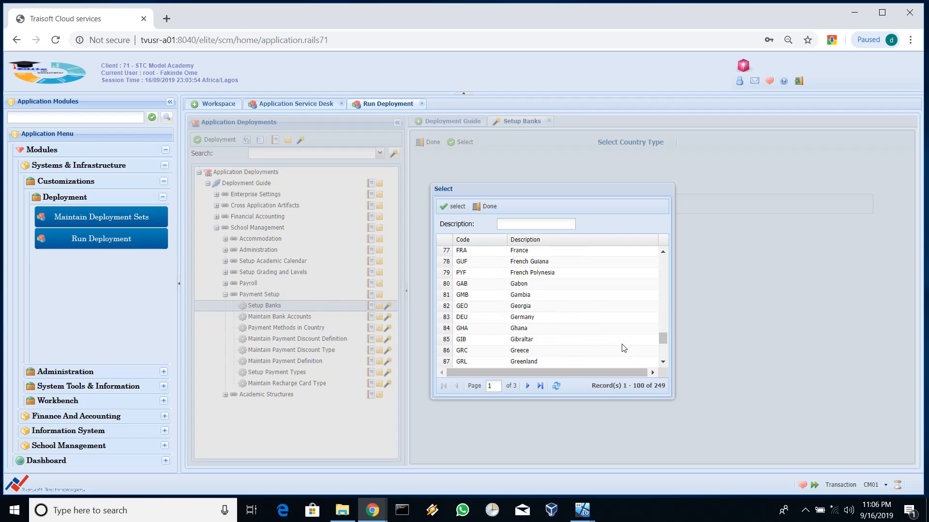
click(535, 225)
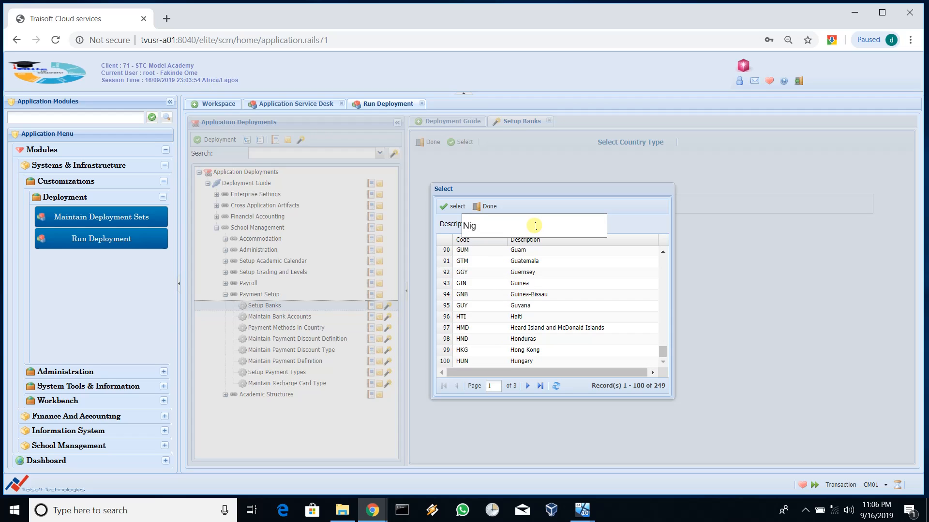
click(534, 225)
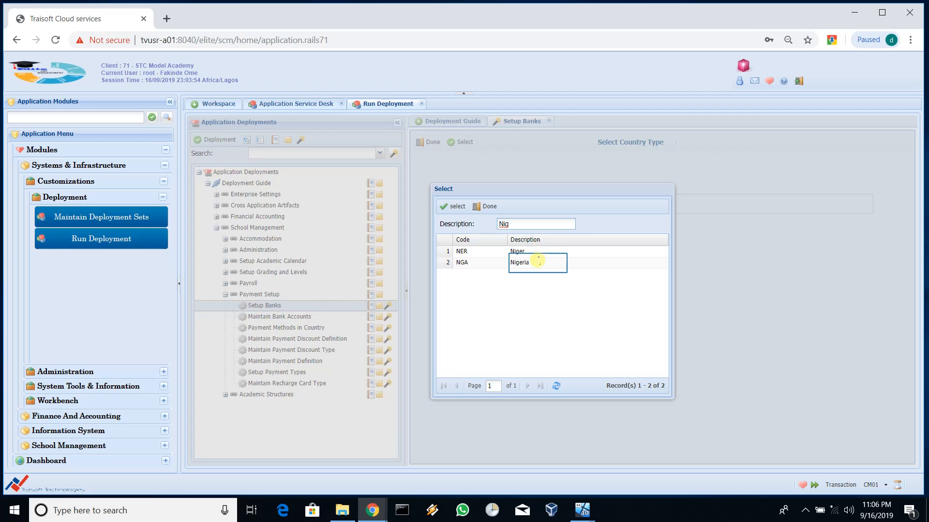
double_click(539, 262)
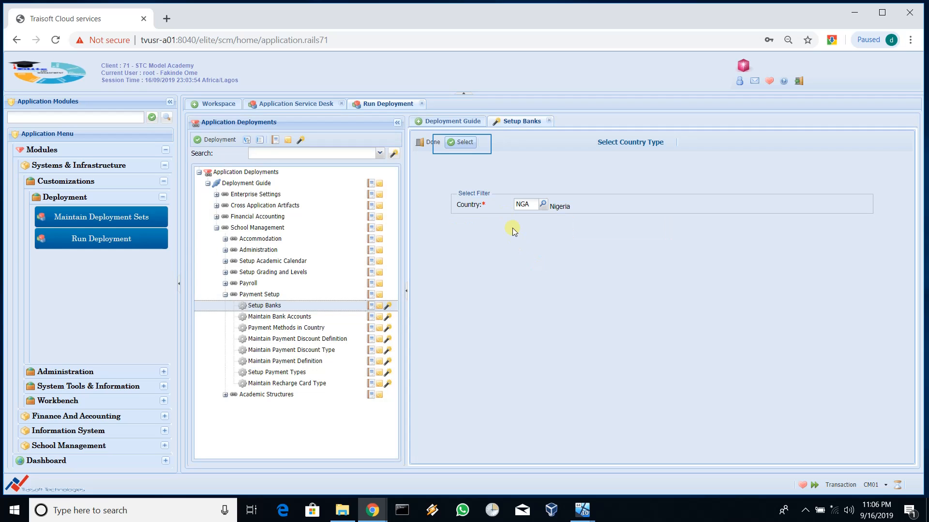
click(463, 142)
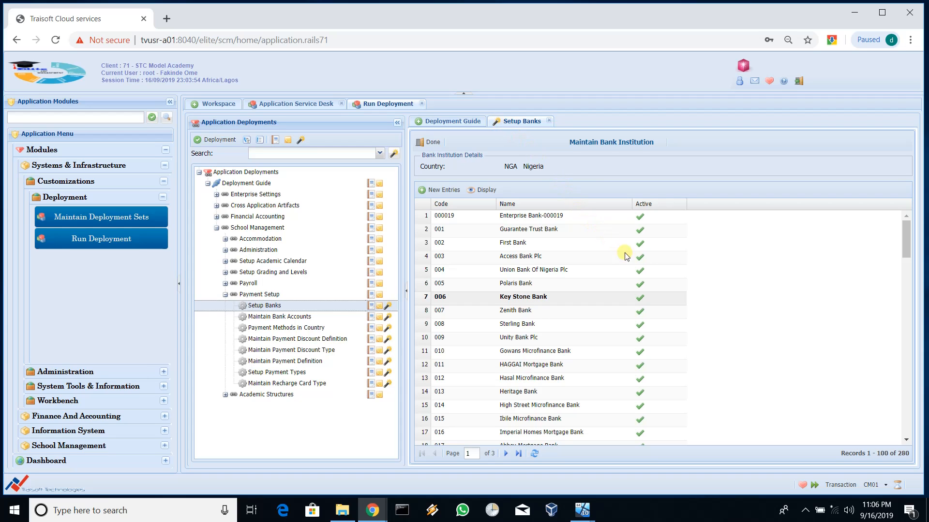
scroll(641, 290, down, 8)
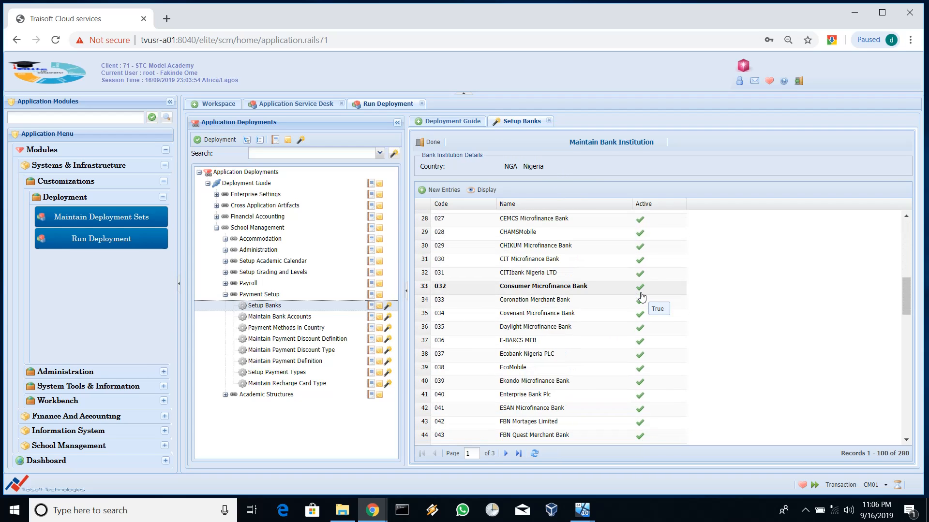
scroll(640, 296, down, 4)
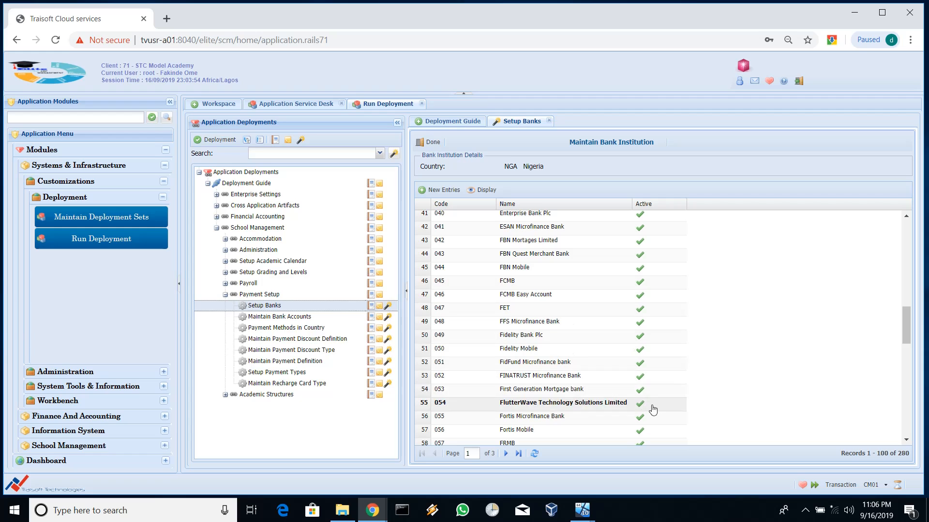
scroll(639, 362, down, 4)
scroll(638, 353, down, 7)
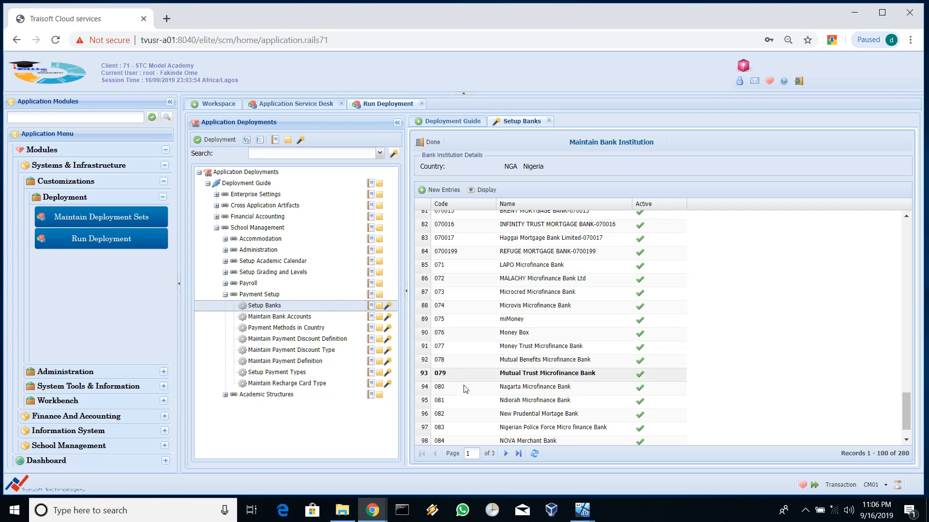
scroll(463, 405, up, 15)
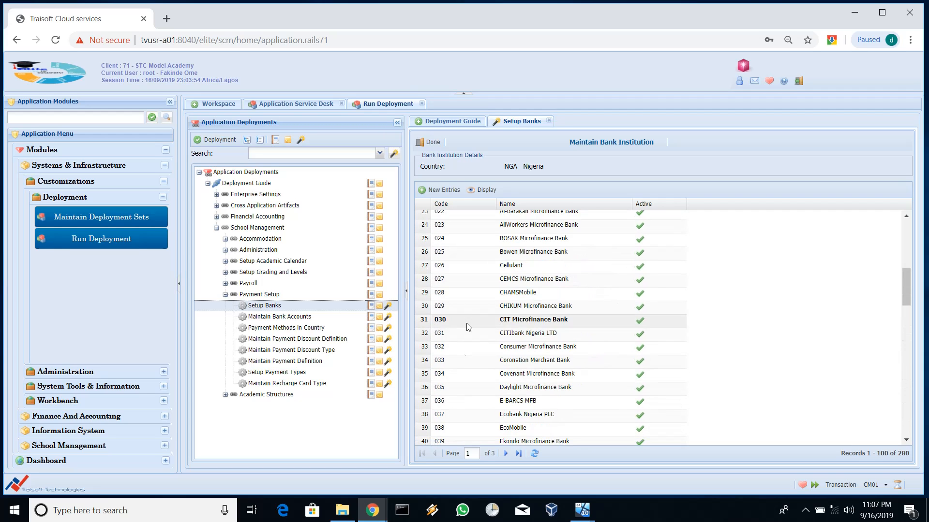
scroll(455, 286, up, 6)
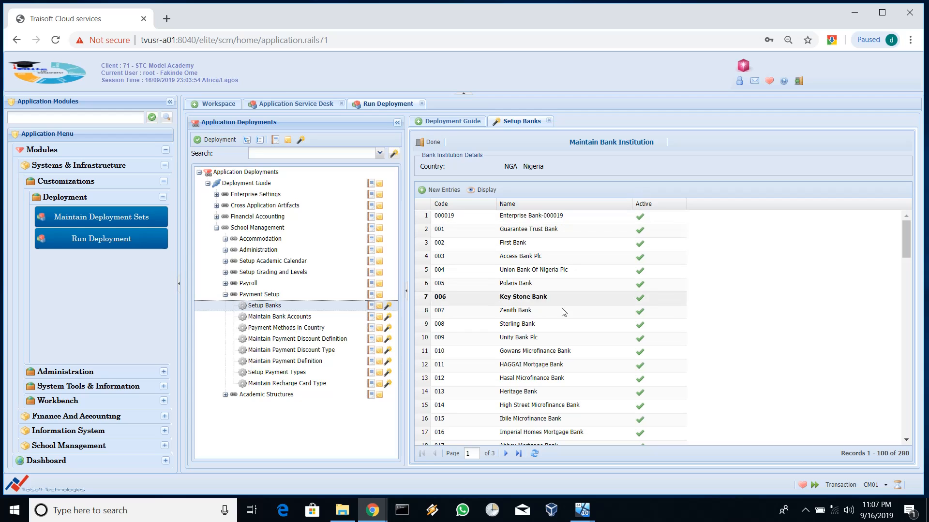
Step: Open bank account maintenance for Nigeria (NGA) and bank 002 First Bank, which has no accounts yet
click(285, 318)
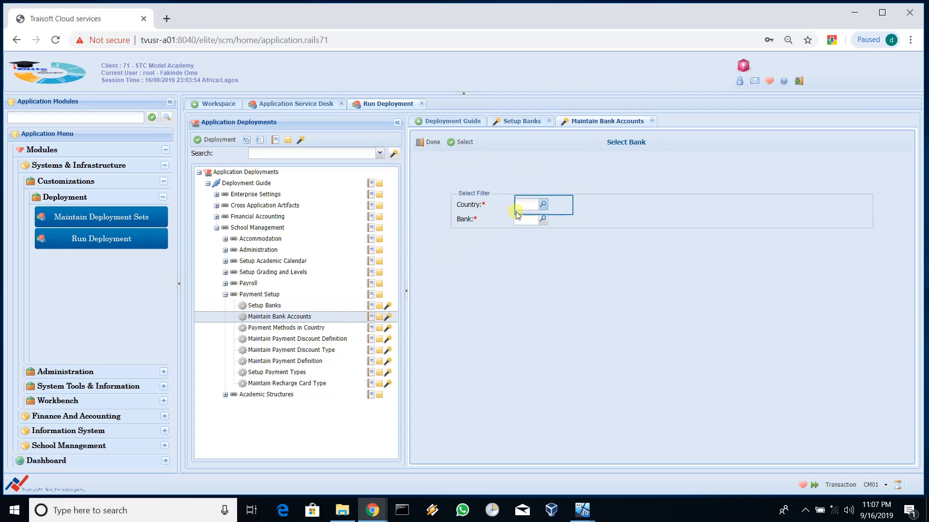
click(544, 206)
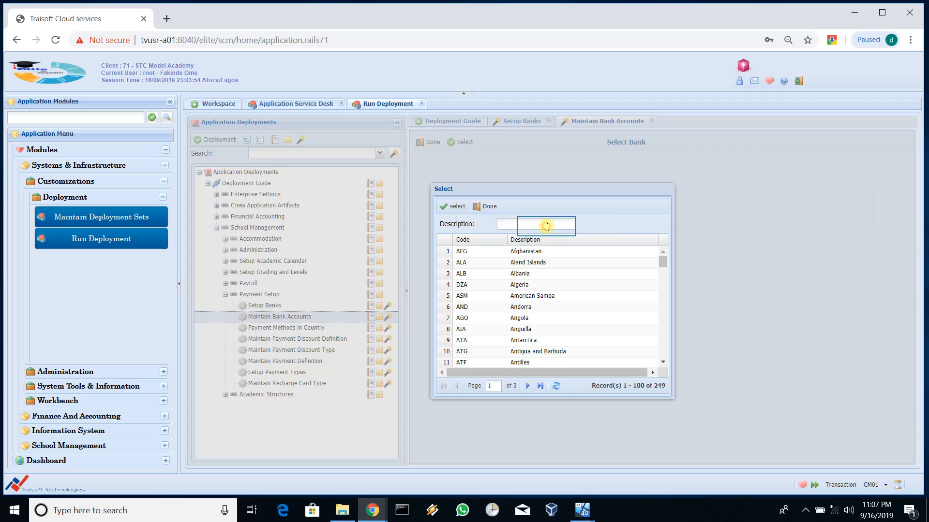
click(547, 225)
text(ni)
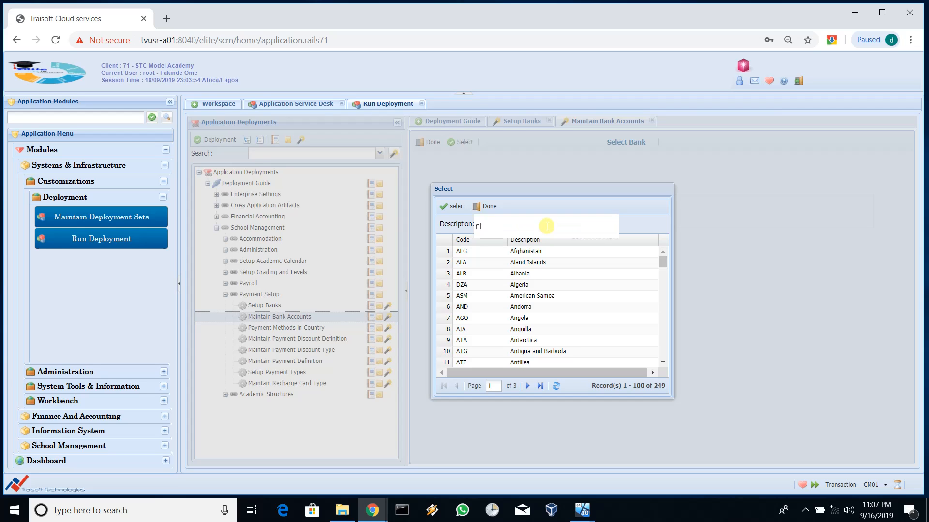
text(g)
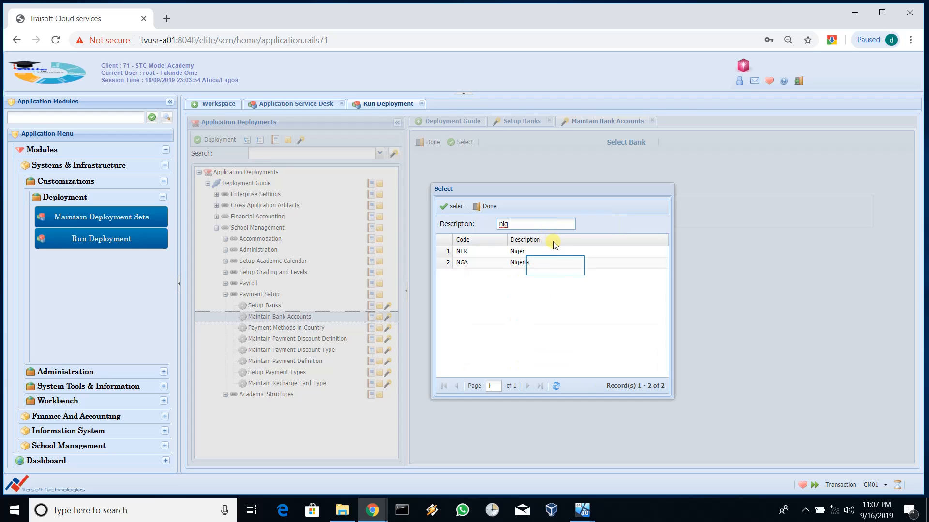
double_click(556, 265)
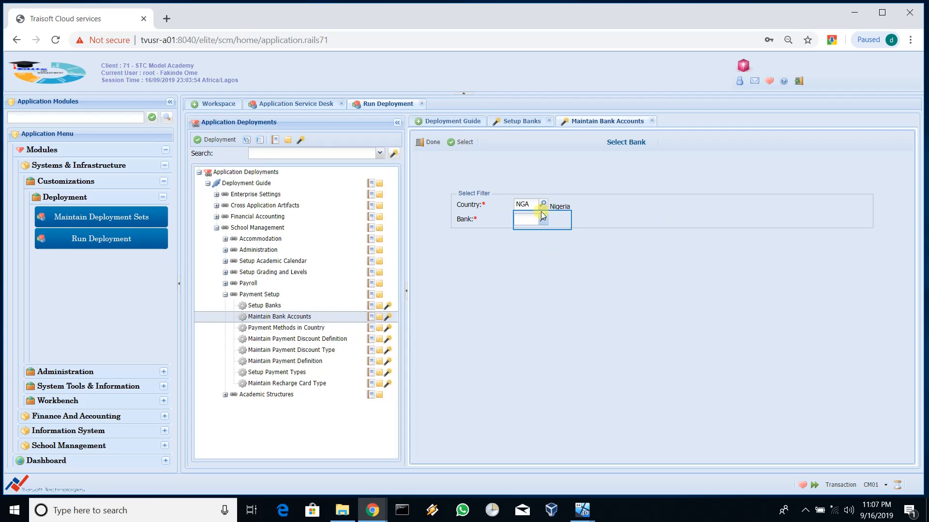
click(543, 221)
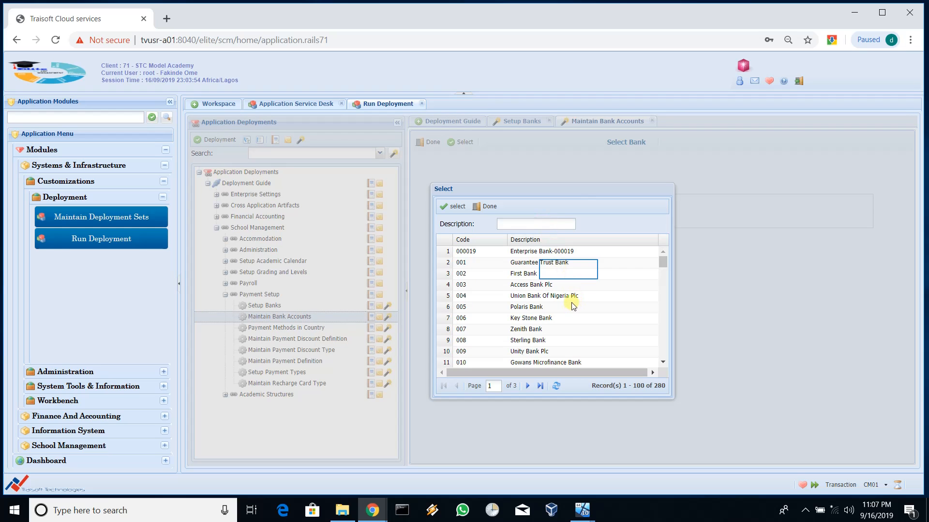
click(569, 272)
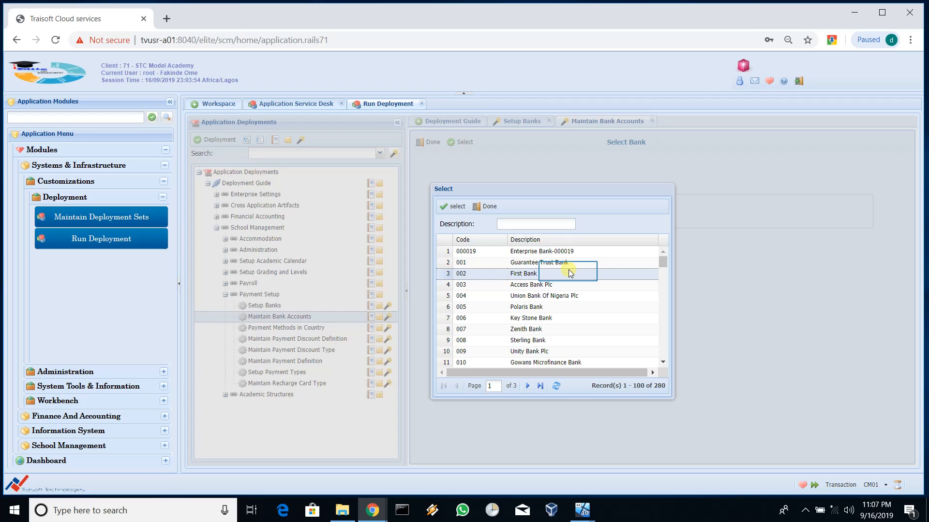
double_click(569, 273)
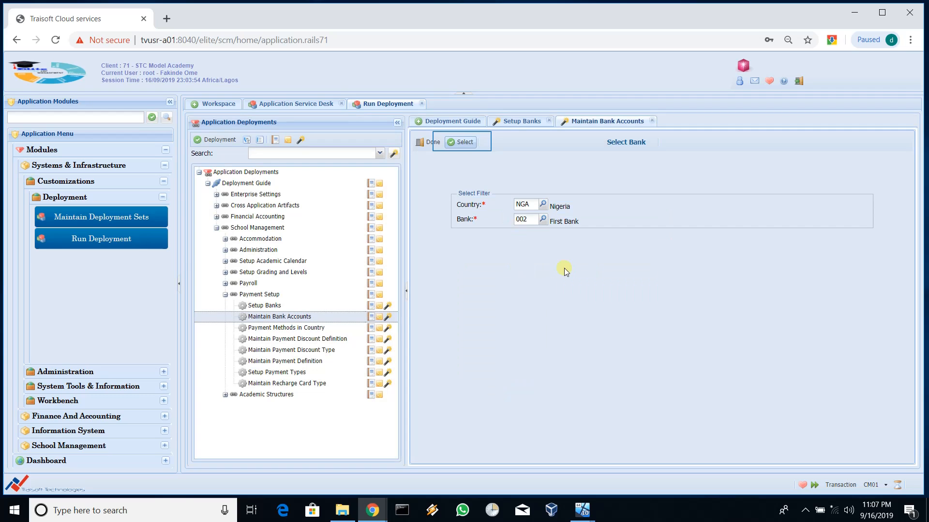
click(463, 143)
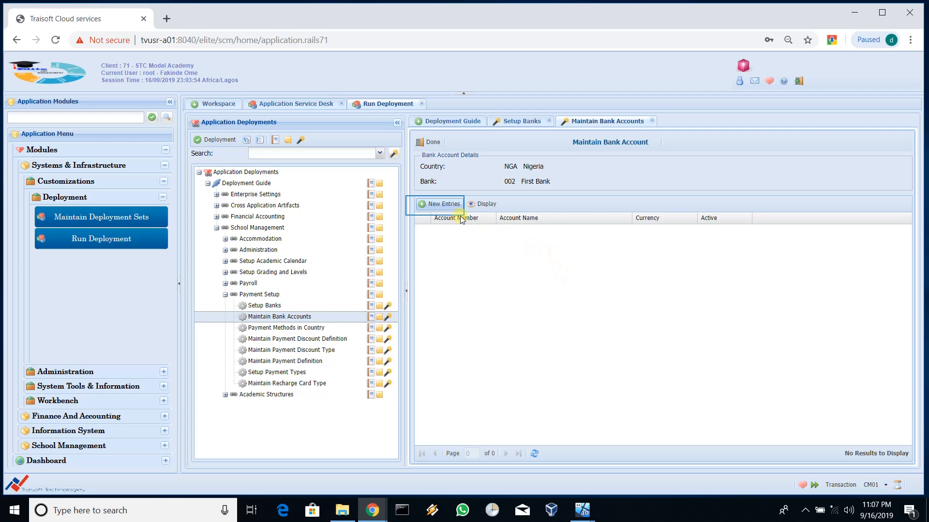
click(436, 208)
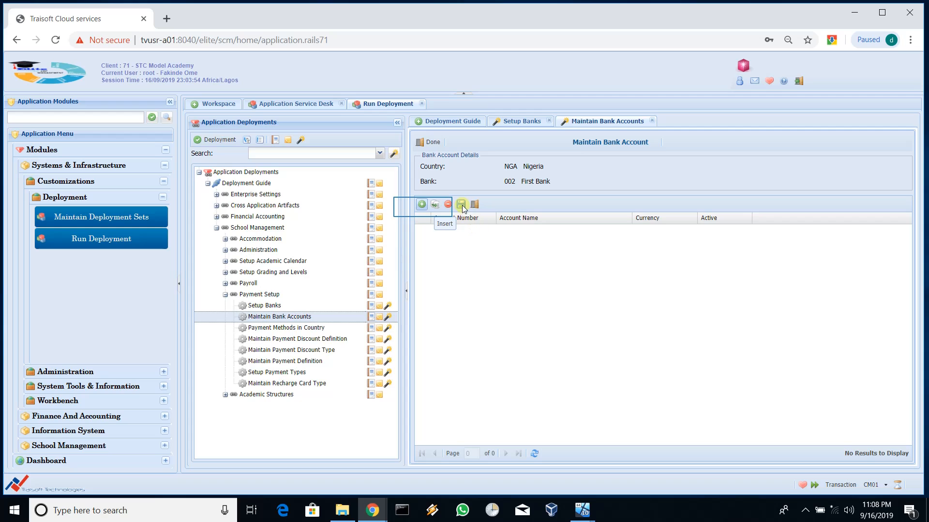
Step: Insert a new First Bank account row and enter its account number
click(422, 205)
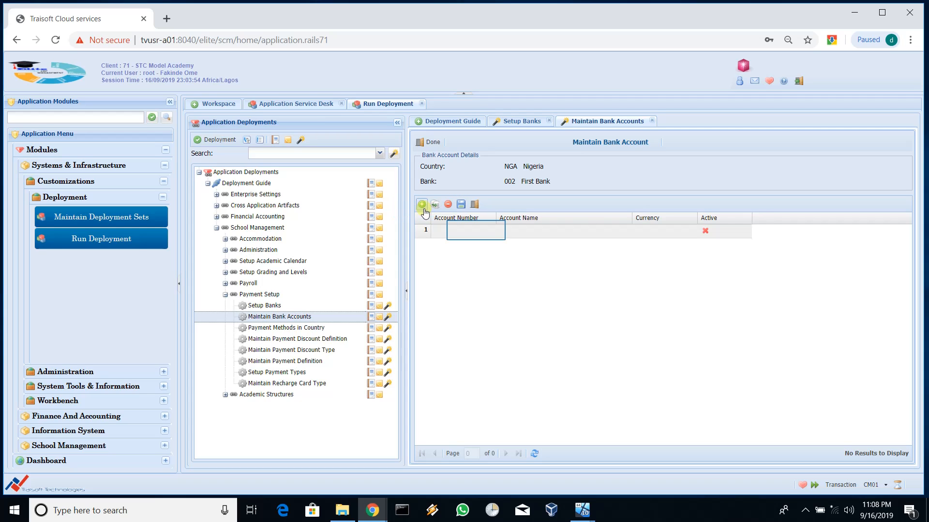
click(476, 231)
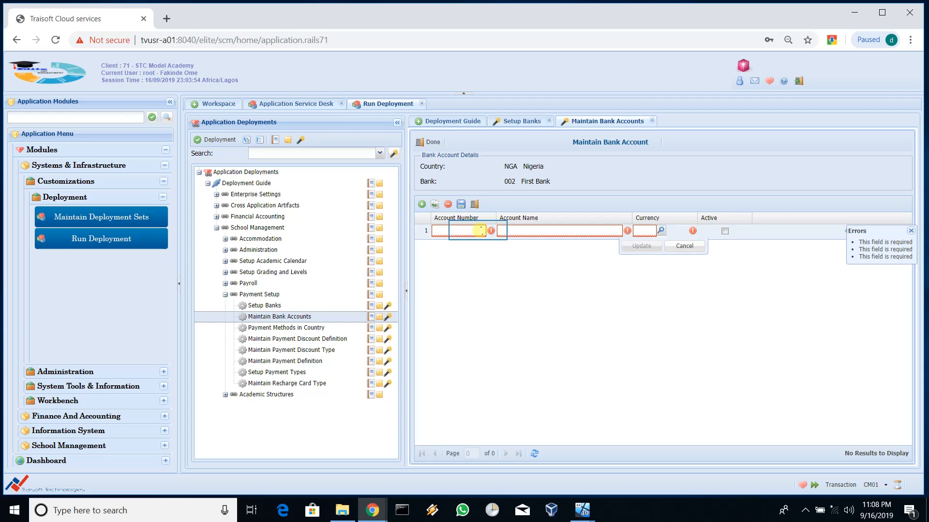
click(478, 231)
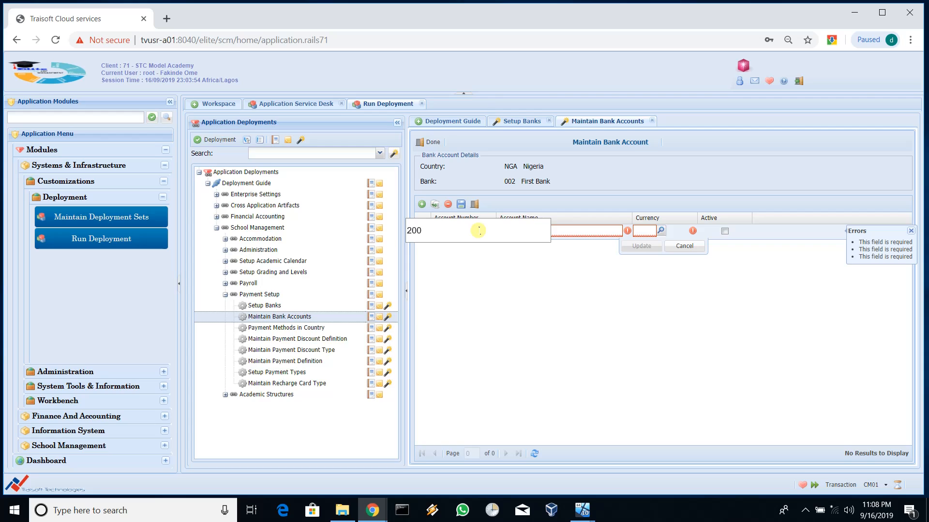
key(Tab)
Step: Name it STC Model Academy FB account, set currency NGN, tick Active and commit the row
text(S)
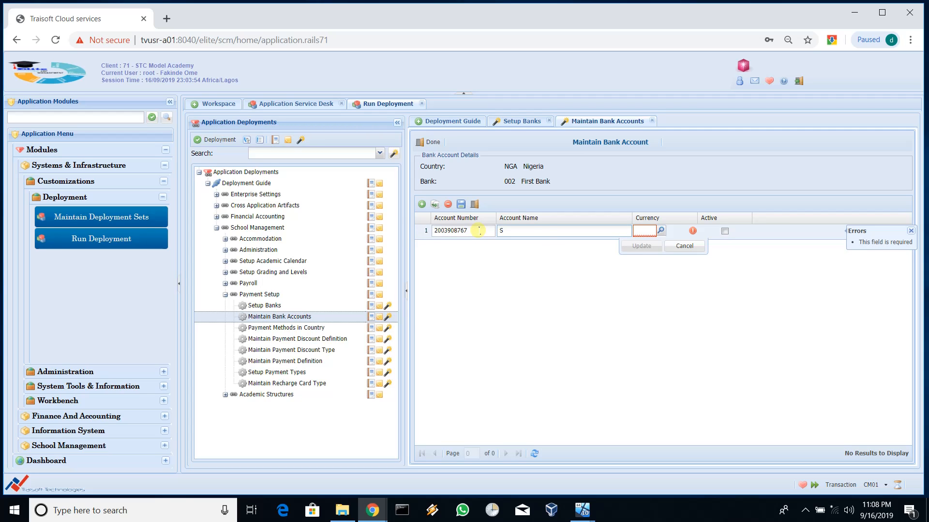
text(TC Mod)
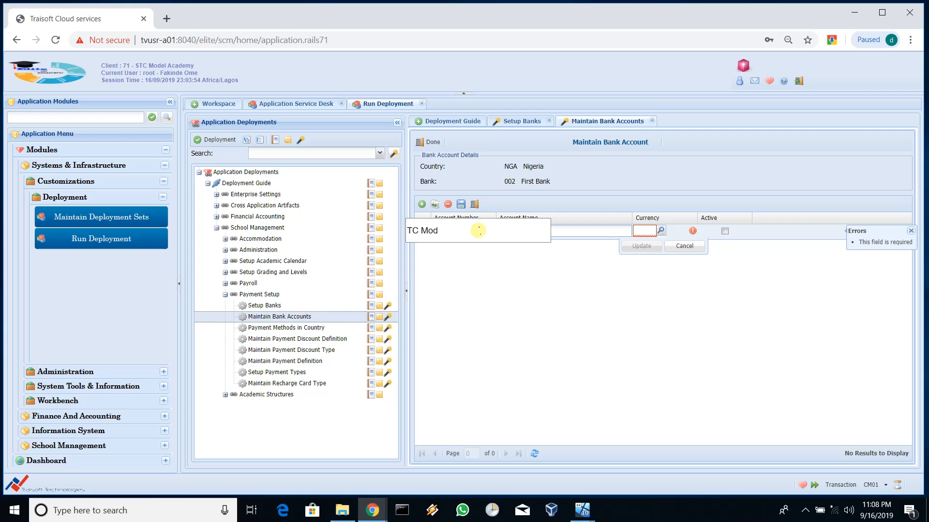
text(el Academy)
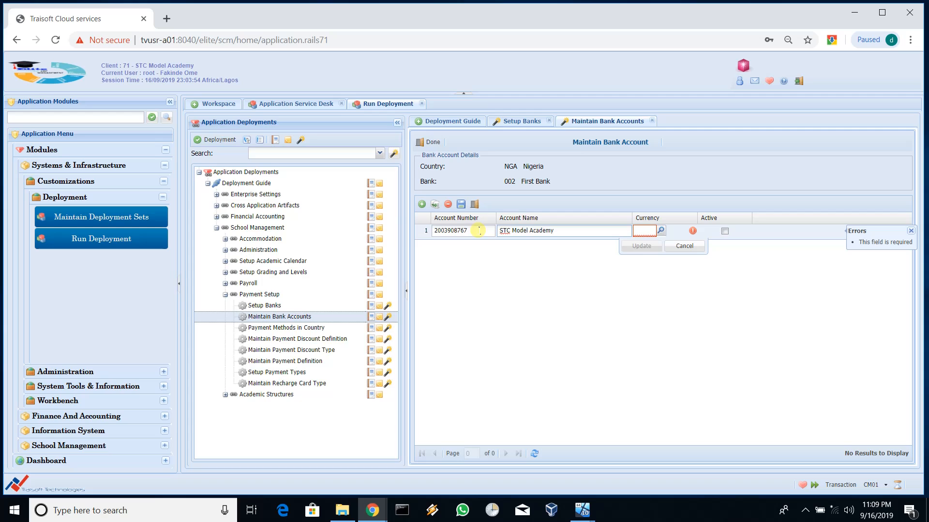
text(FB account)
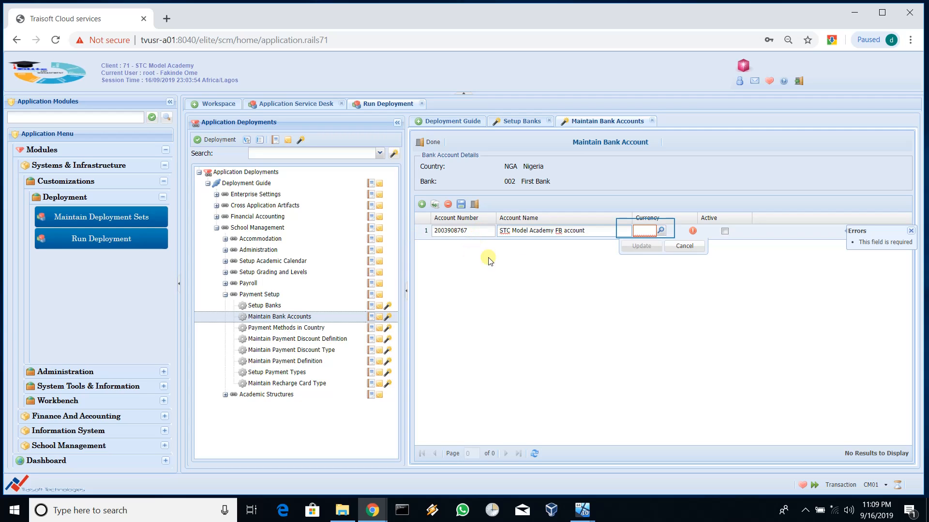
click(646, 229)
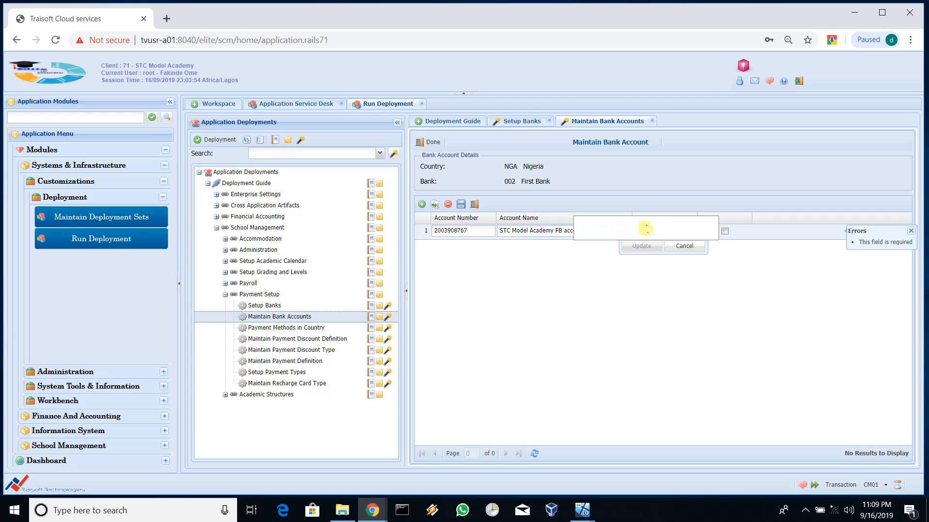
text(NGN)
click(724, 231)
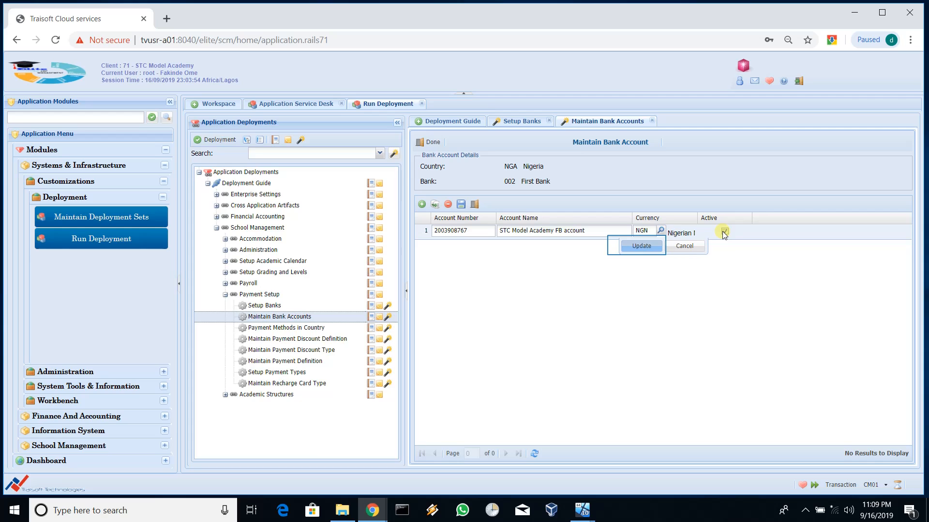
click(637, 247)
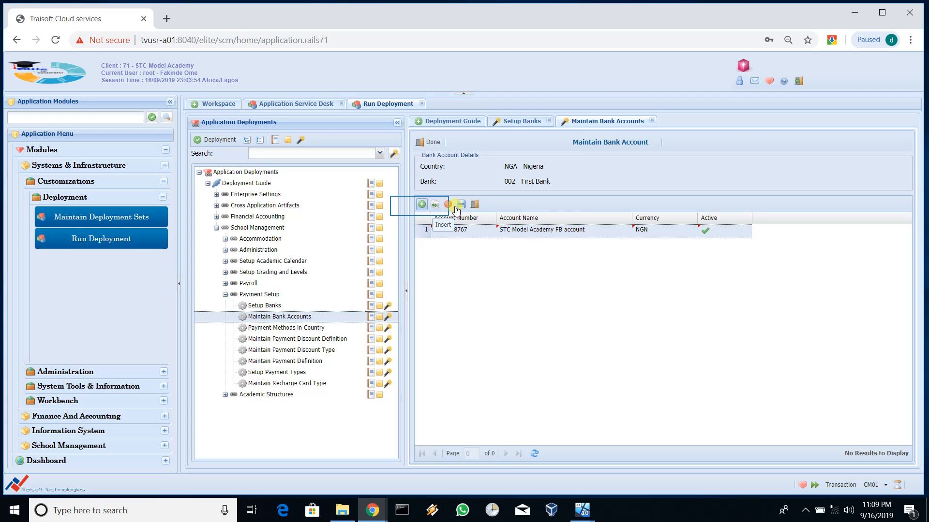
click(421, 205)
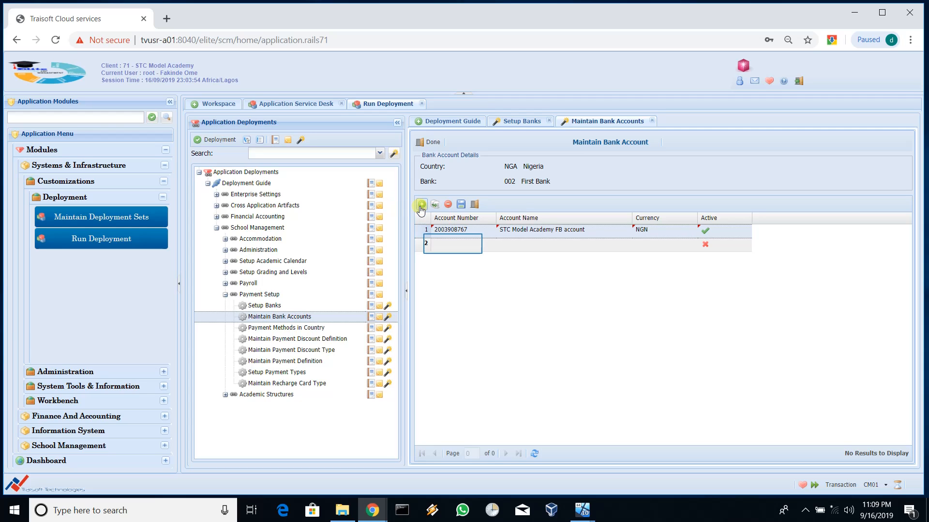
click(453, 246)
click(453, 246)
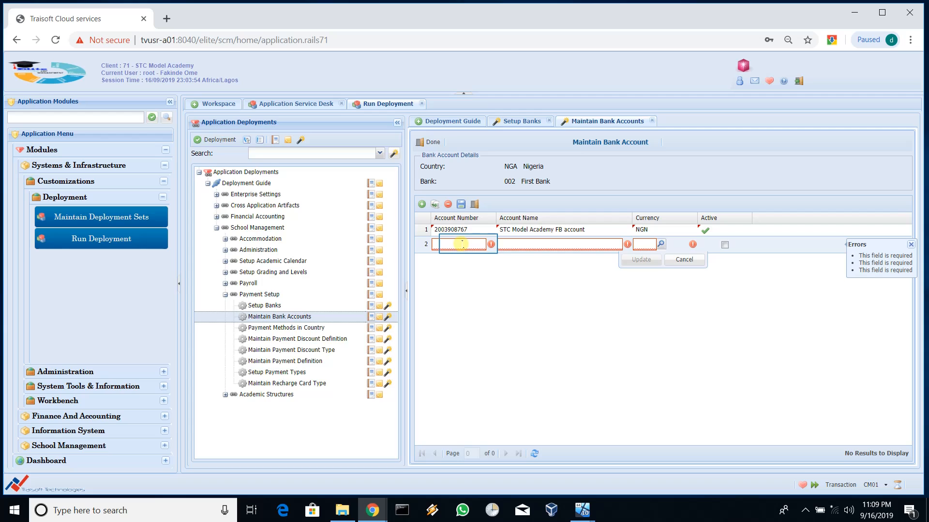
click(469, 244)
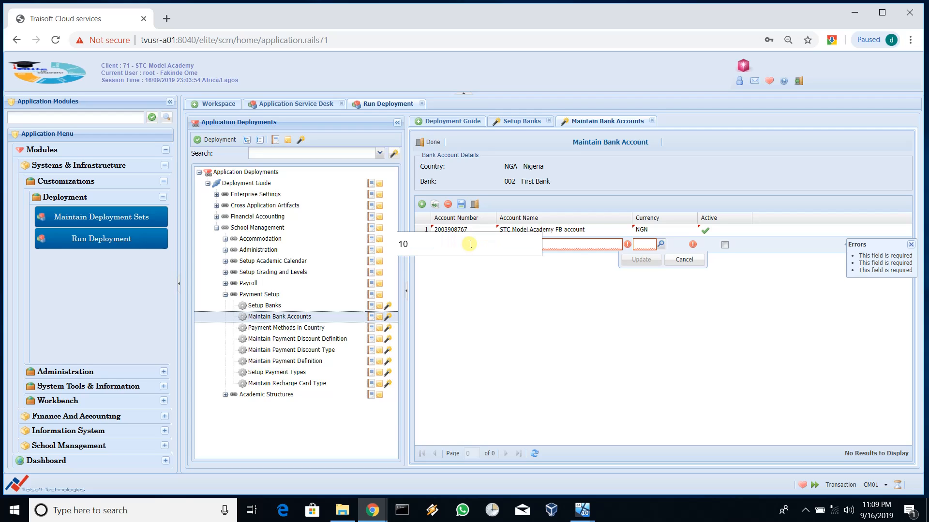
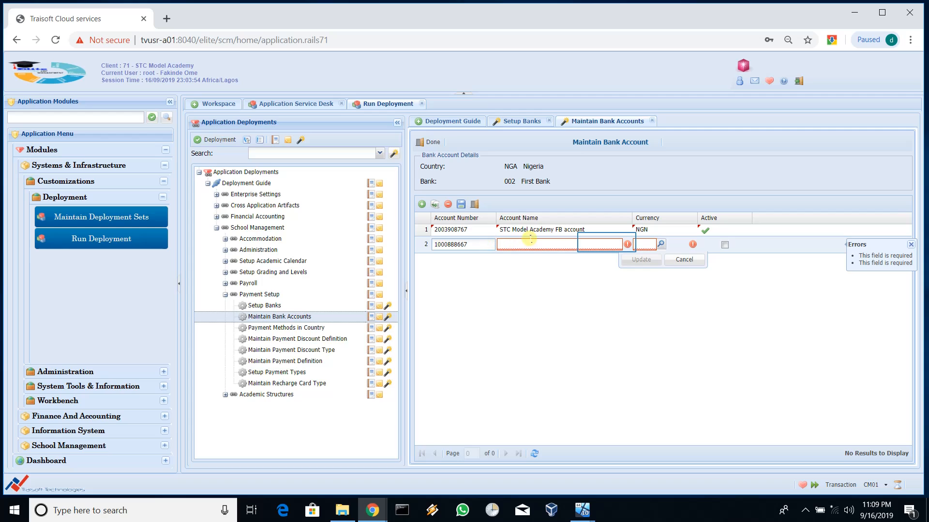
click(607, 242)
text(STC Mod)
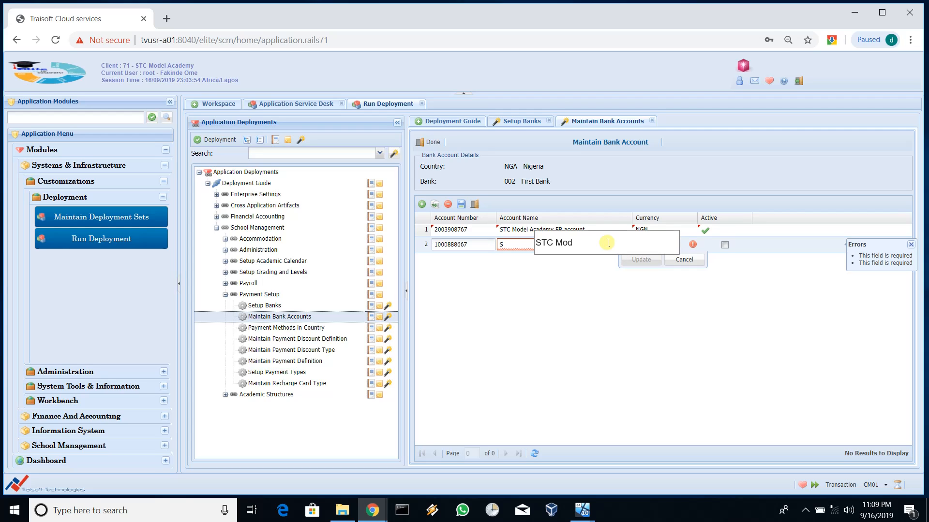
text(el Academic UBA Account)
key(Tab)
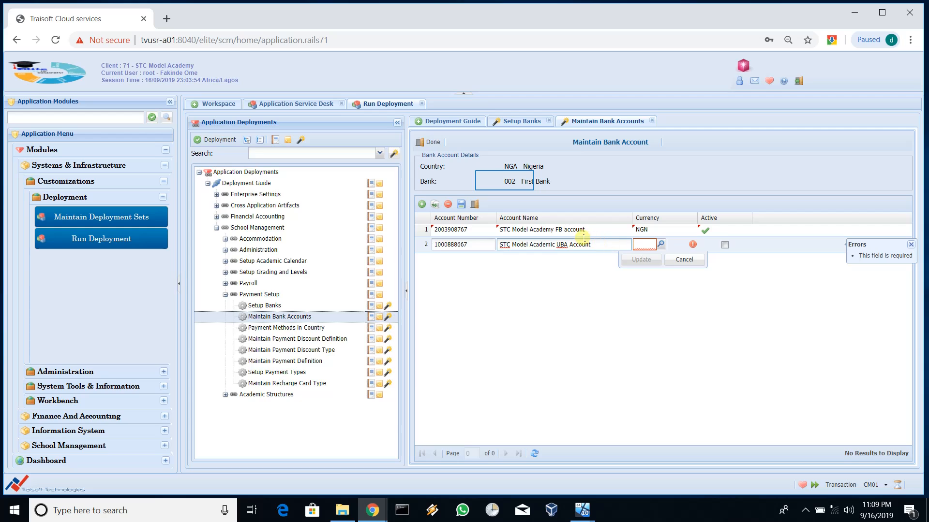
Step: Discard the unfinished second row, save First Bank's single-account list, and reload it
click(505, 184)
drag(504, 181, 584, 181)
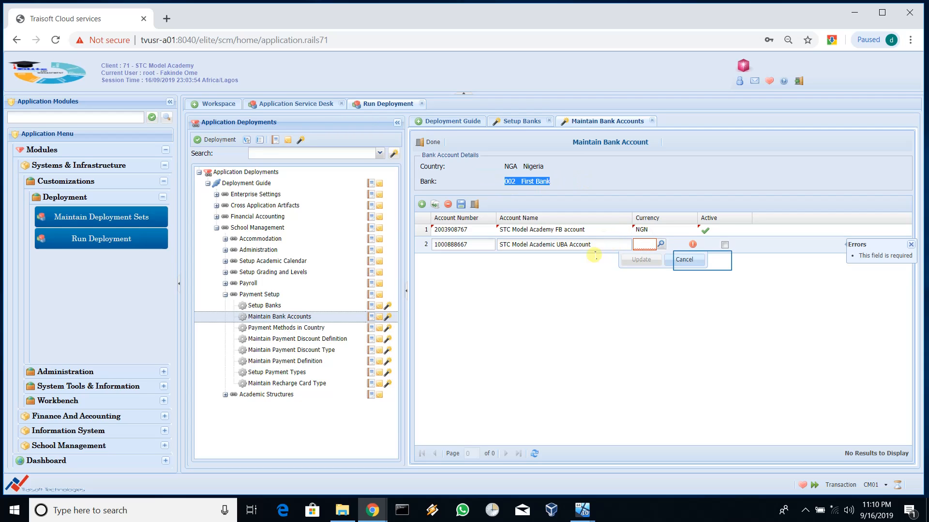
click(703, 263)
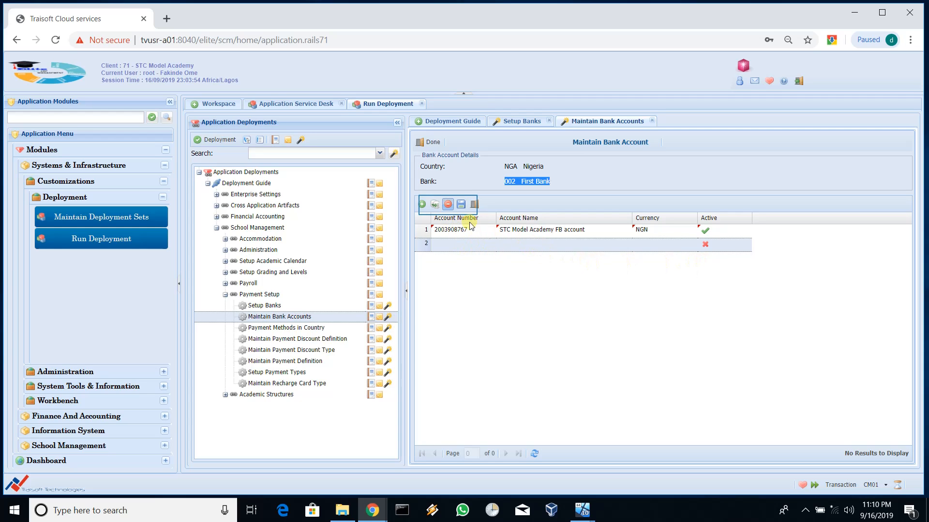
click(448, 205)
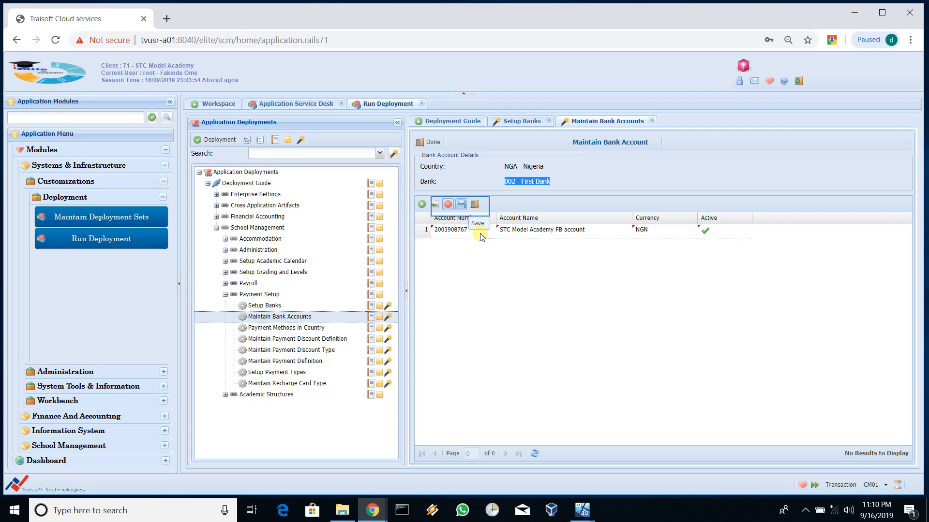
click(461, 205)
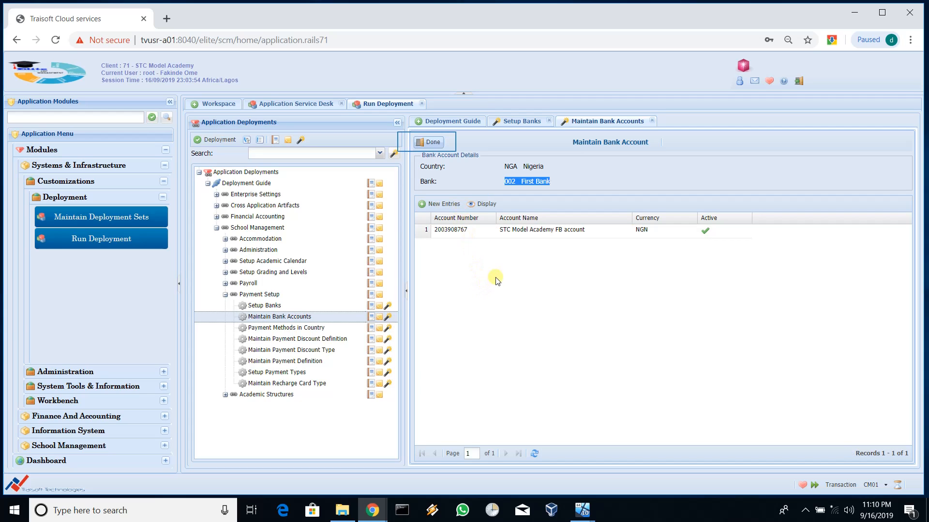
click(428, 142)
click(464, 144)
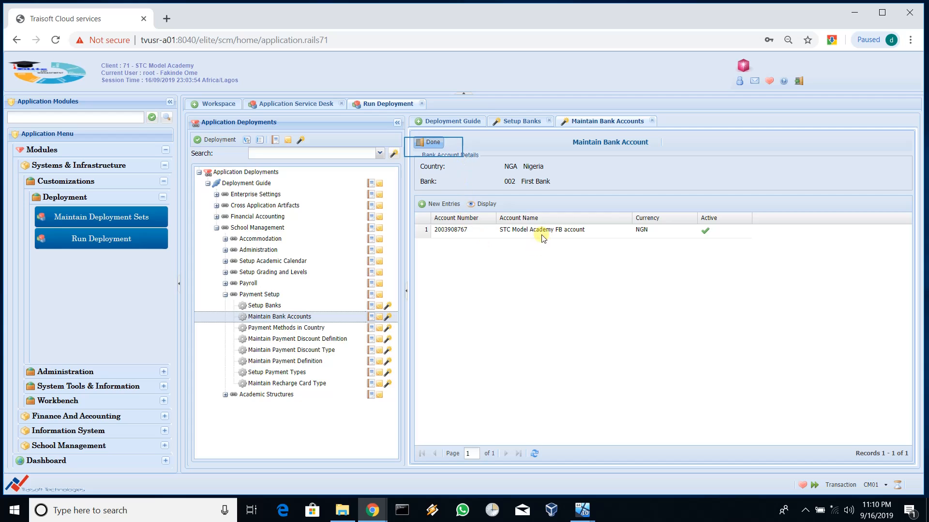
Step: Switch the bank to 117 United Bank for Africa (UBA), found by filtering on 'Unit'
click(433, 145)
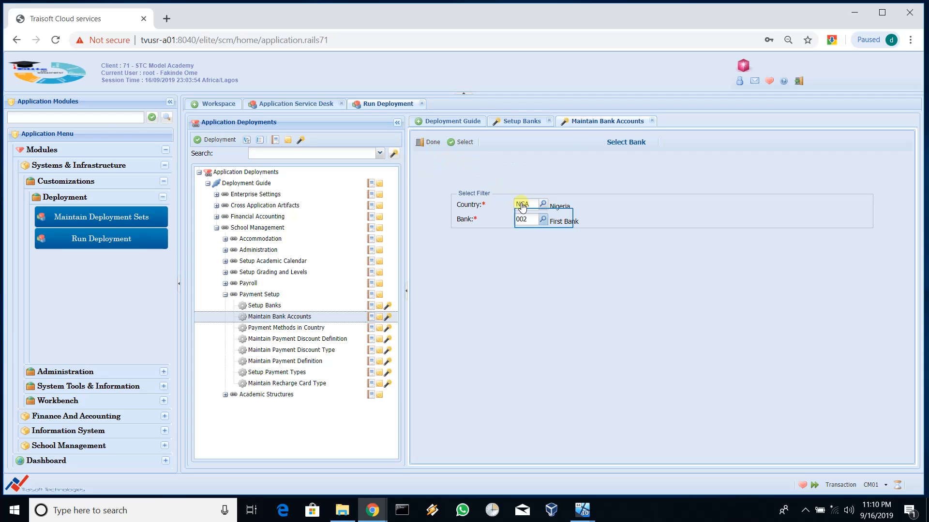
click(543, 220)
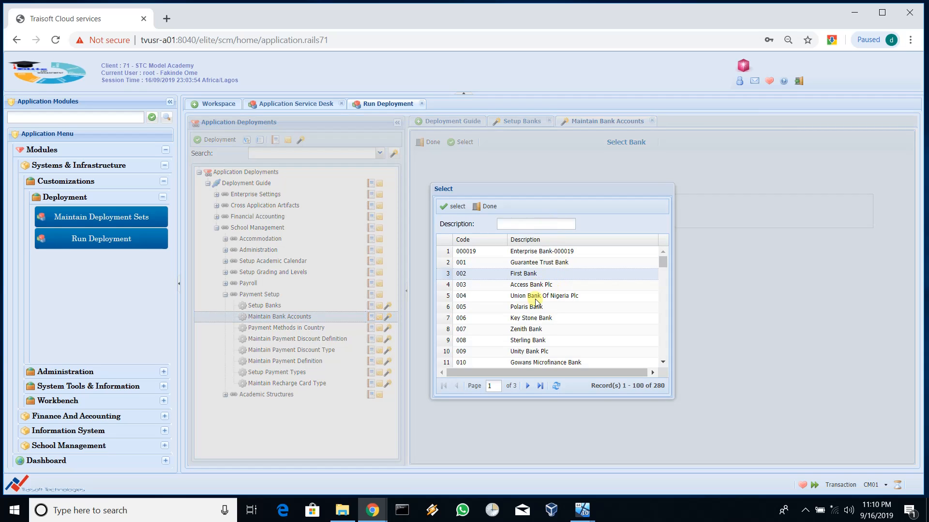
scroll(541, 352, down, 4)
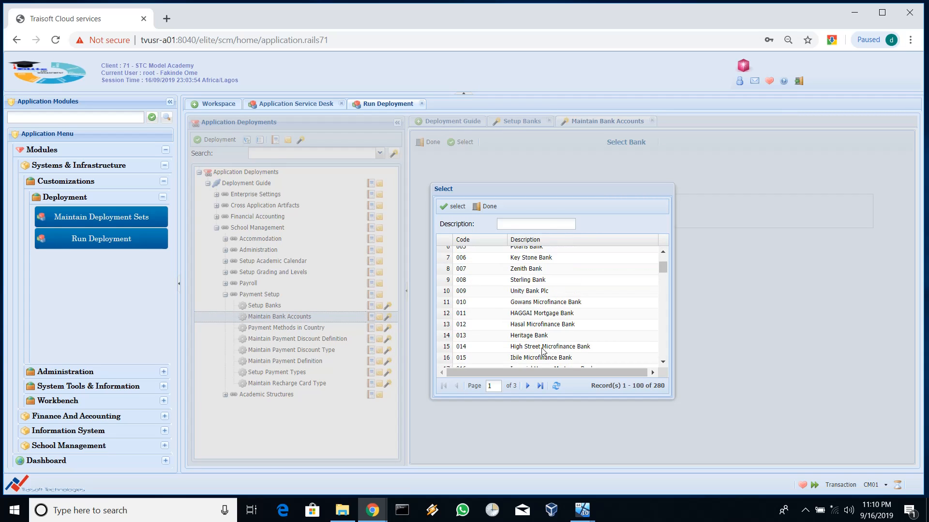
click(526, 227)
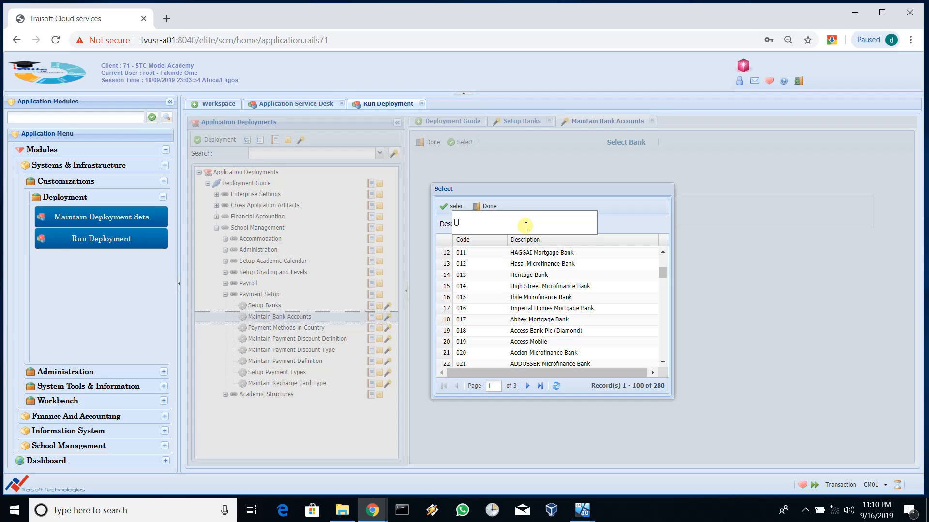
key(Return)
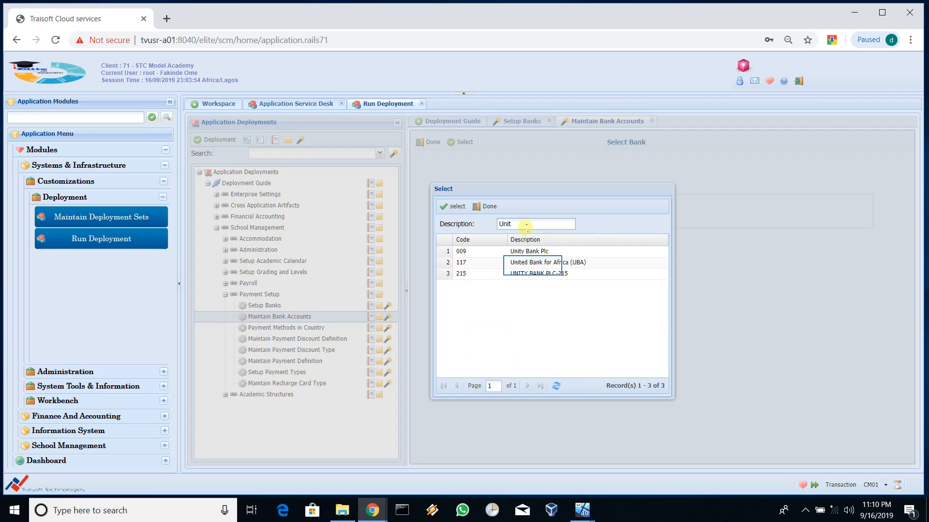
double_click(534, 267)
click(465, 143)
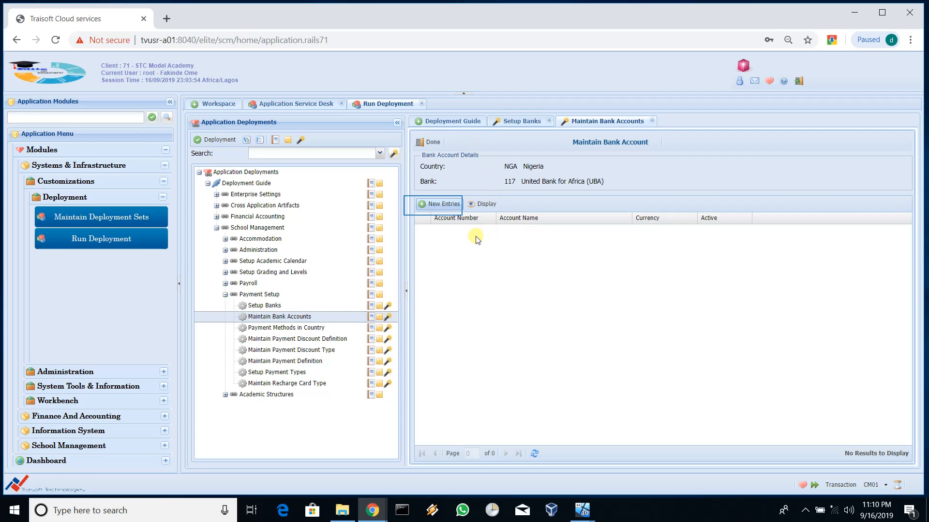
Step: Insert a UBA account row for STC Model Academic UBA Account, NGN and Active, then save
click(434, 205)
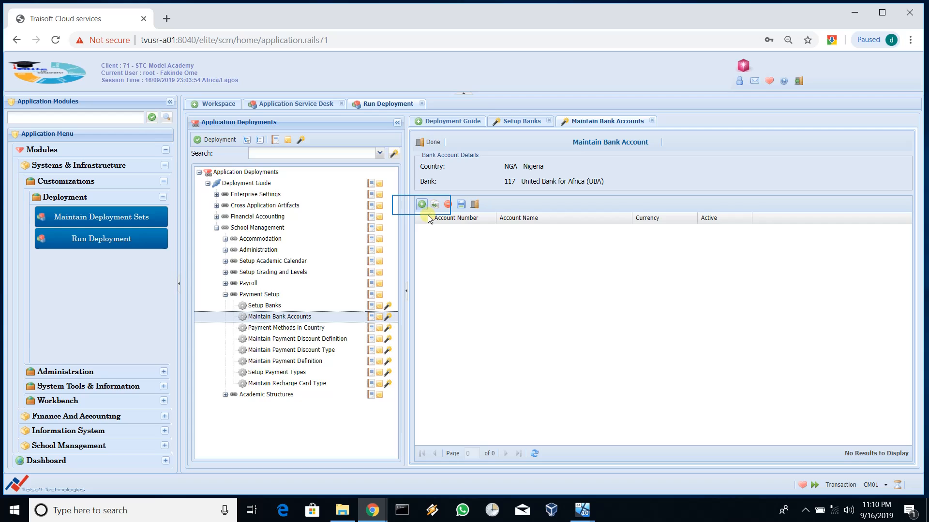
click(421, 205)
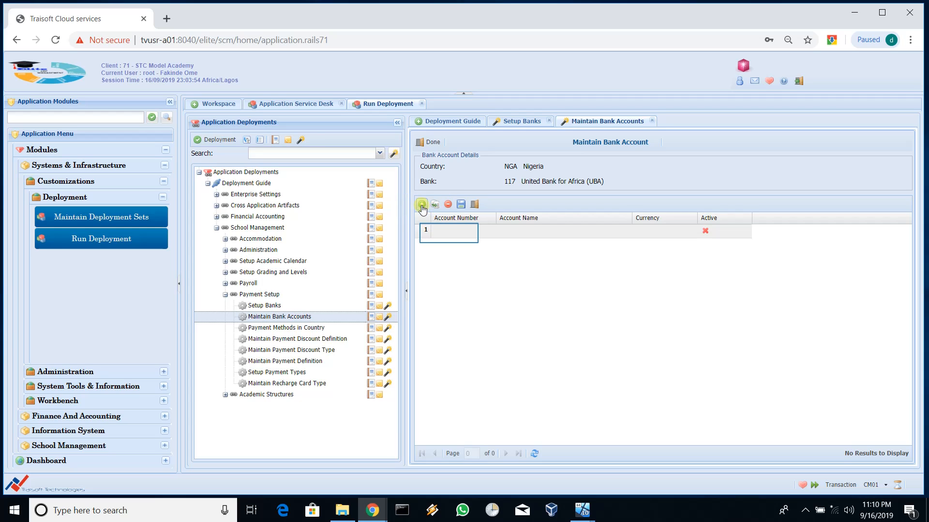
click(449, 236)
double_click(449, 236)
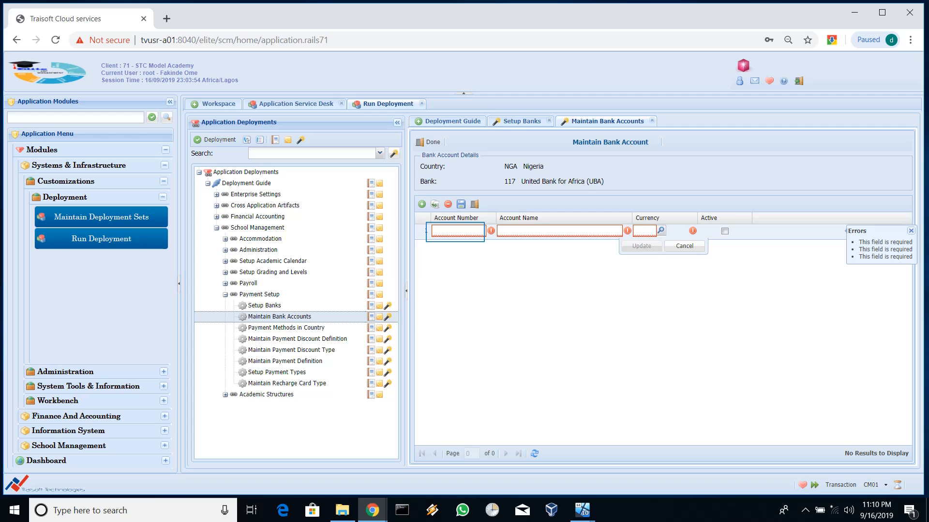
click(457, 232)
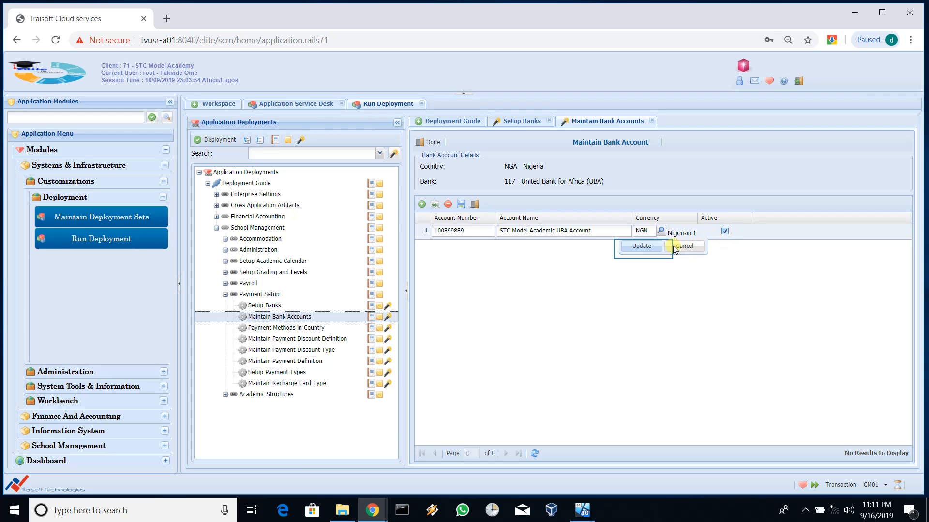
click(642, 247)
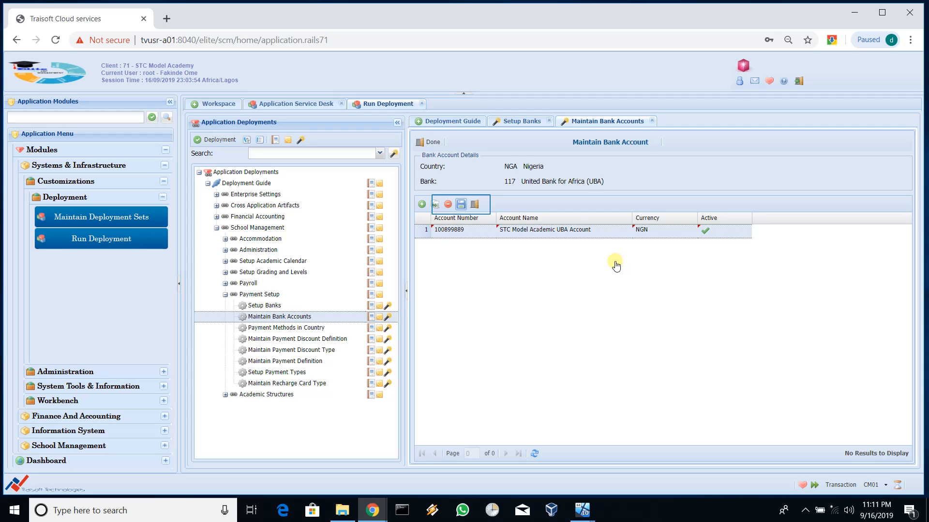
click(461, 205)
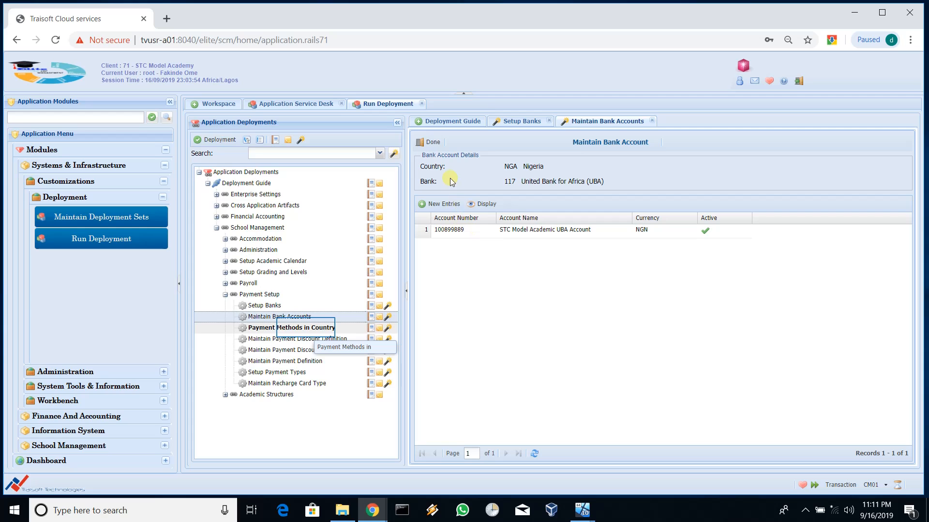
Step: Start a new payment method in country setup with Nigeria as the country
double_click(305, 329)
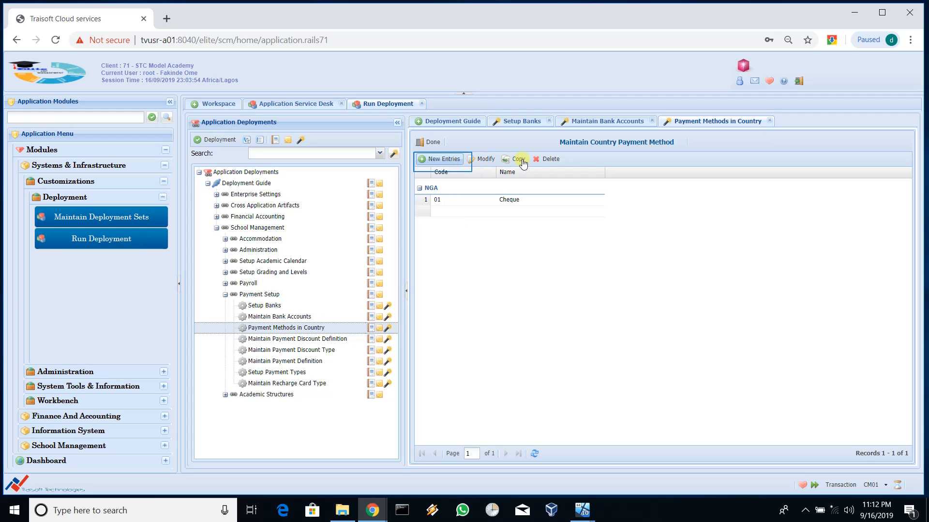
click(444, 166)
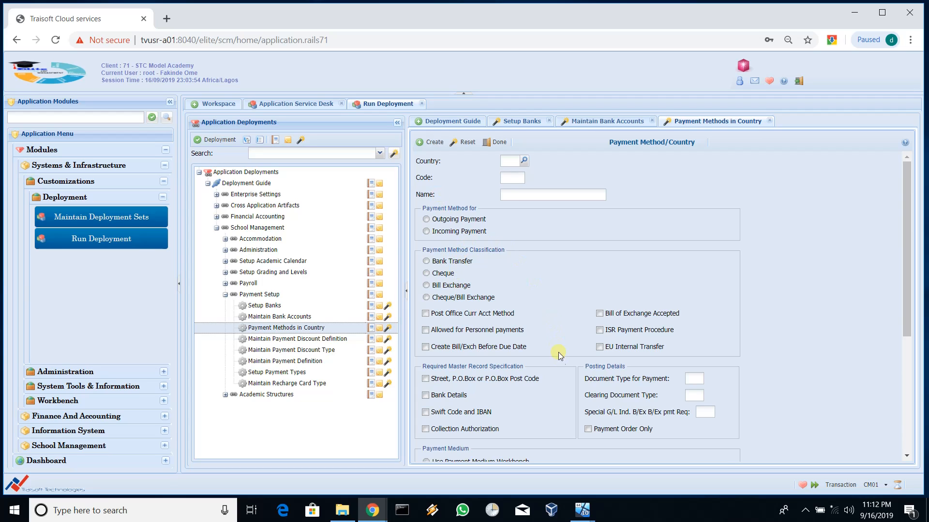
scroll(522, 353, down, 4)
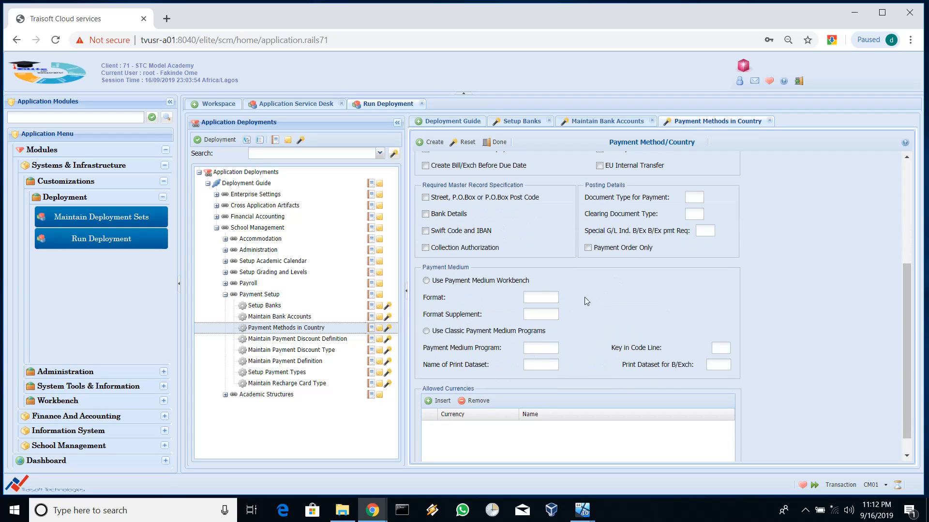
scroll(669, 300, down, 1)
scroll(669, 301, up, 5)
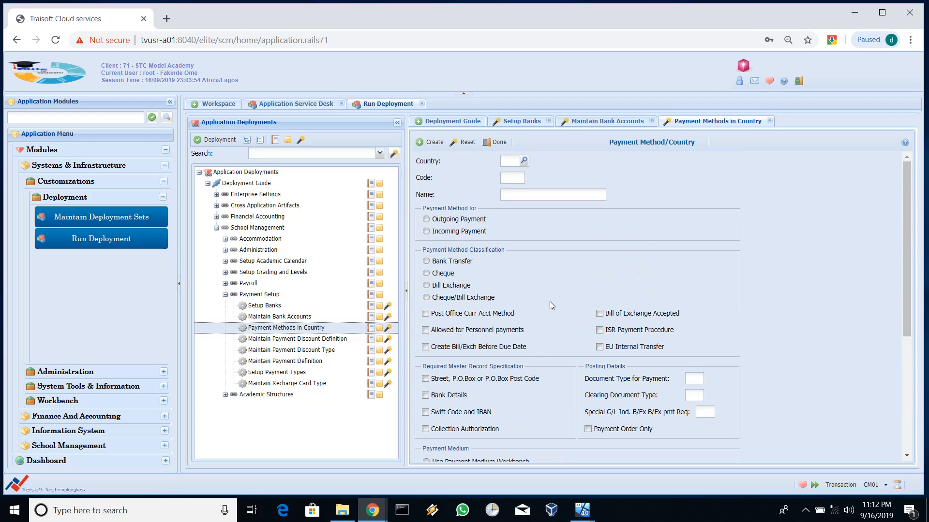
click(525, 163)
click(524, 161)
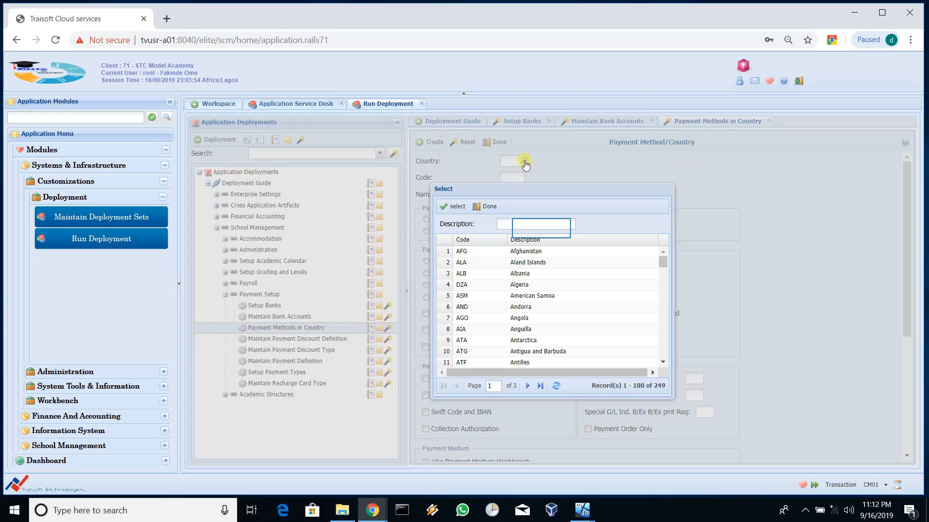
click(542, 228)
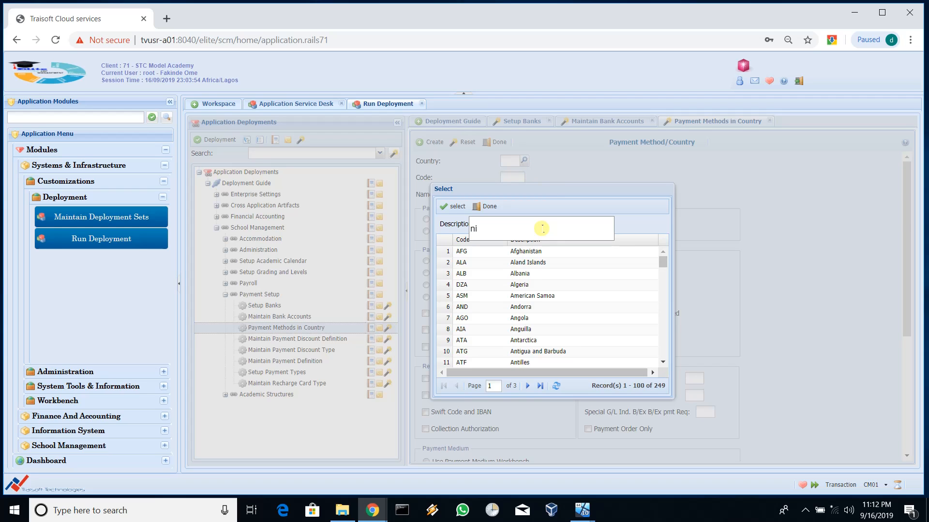
key(Return)
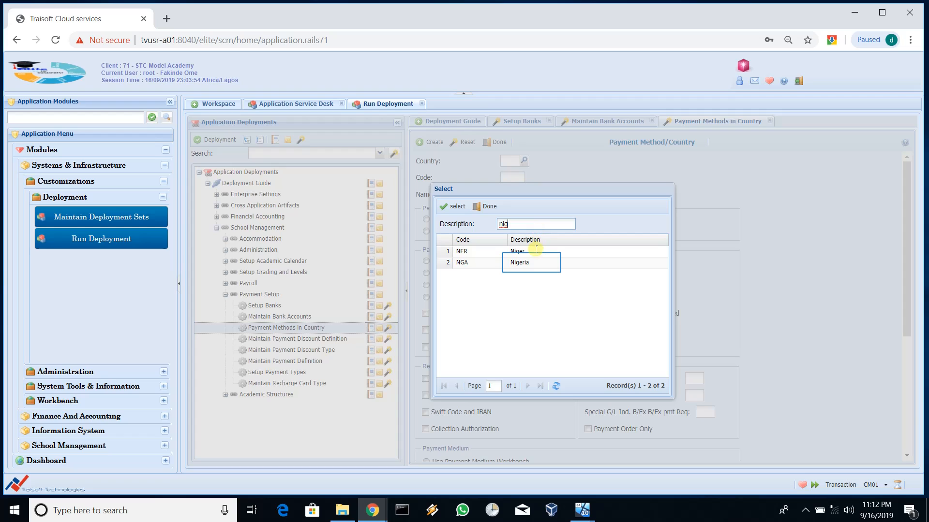
double_click(532, 263)
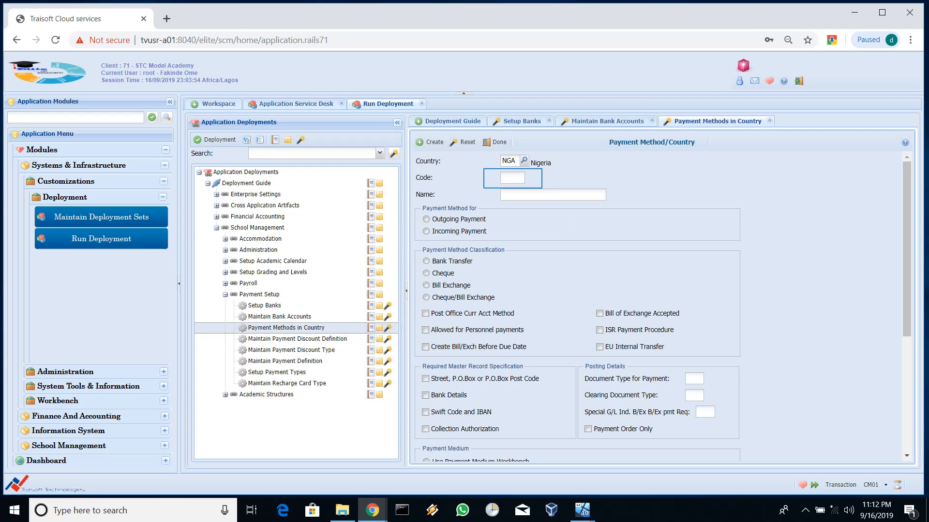
Step: Enter code B for Bank Draft, mark it Incoming Payment and Bank Transfer, and create it
click(513, 178)
text(B)
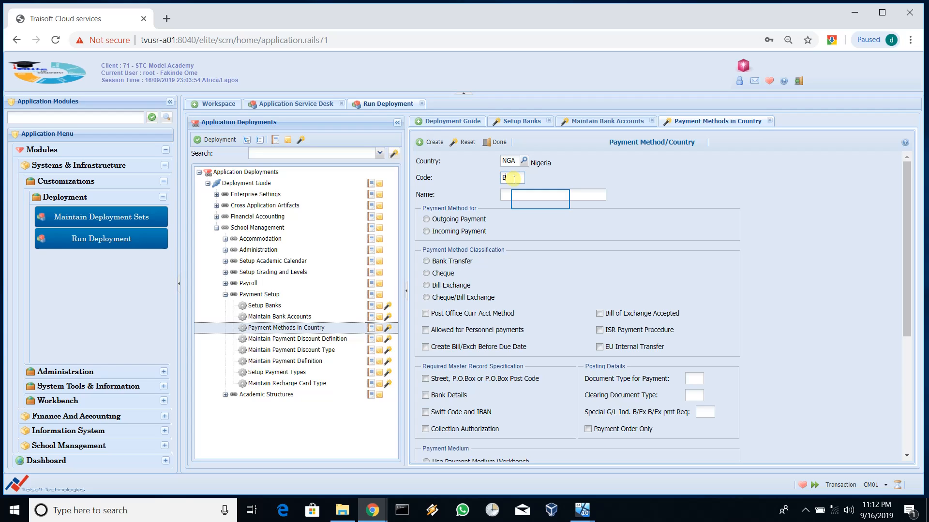
click(542, 199)
text(Bank Draft)
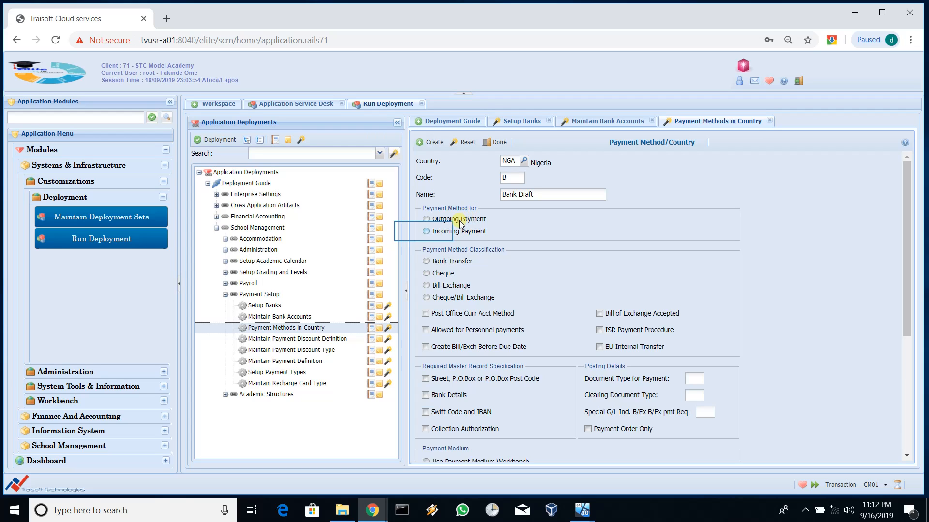
click(426, 231)
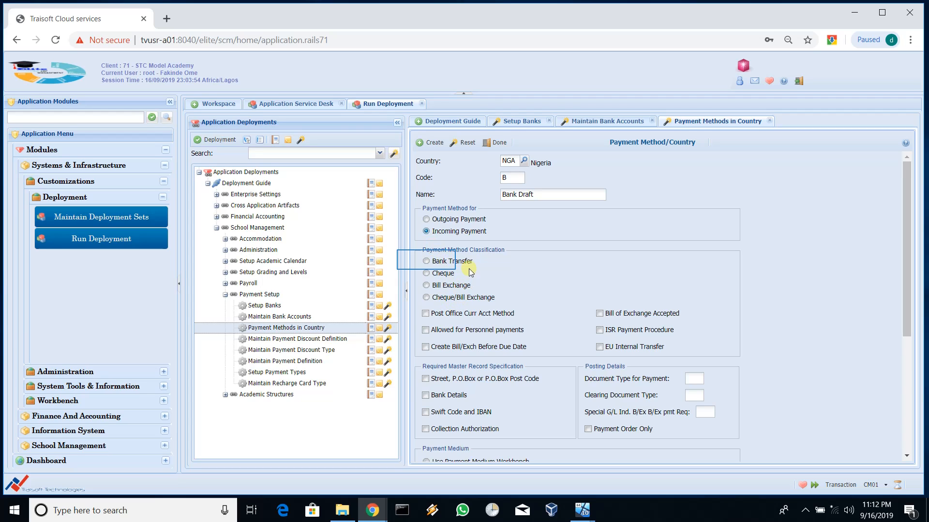
click(426, 261)
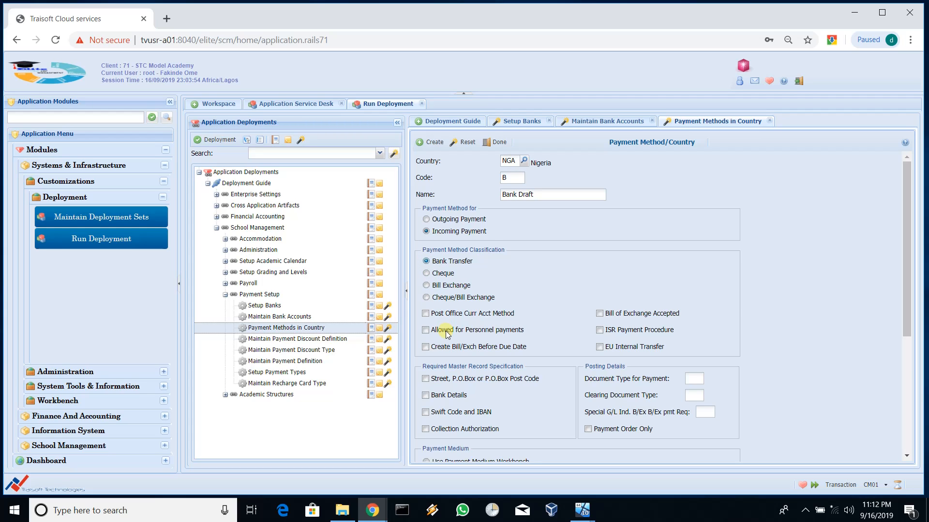
scroll(448, 334, down, 5)
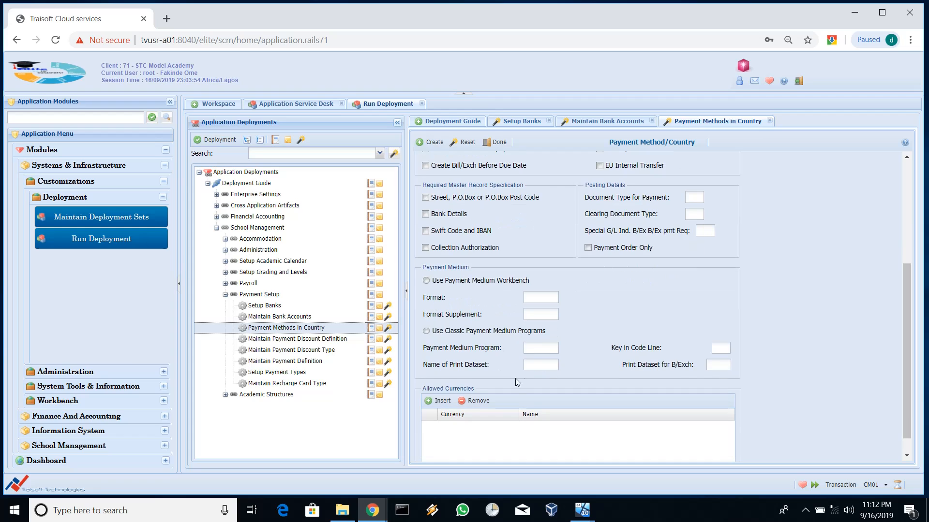
scroll(489, 312, up, 5)
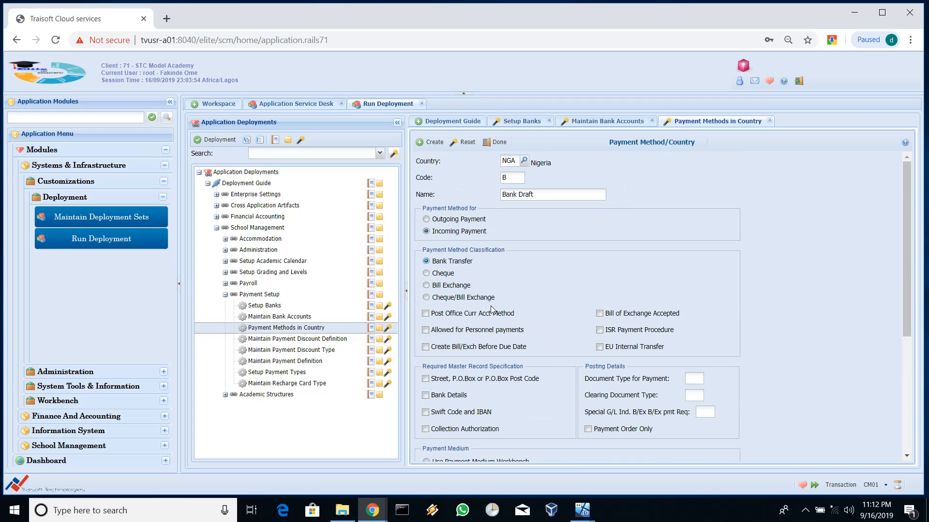
click(432, 141)
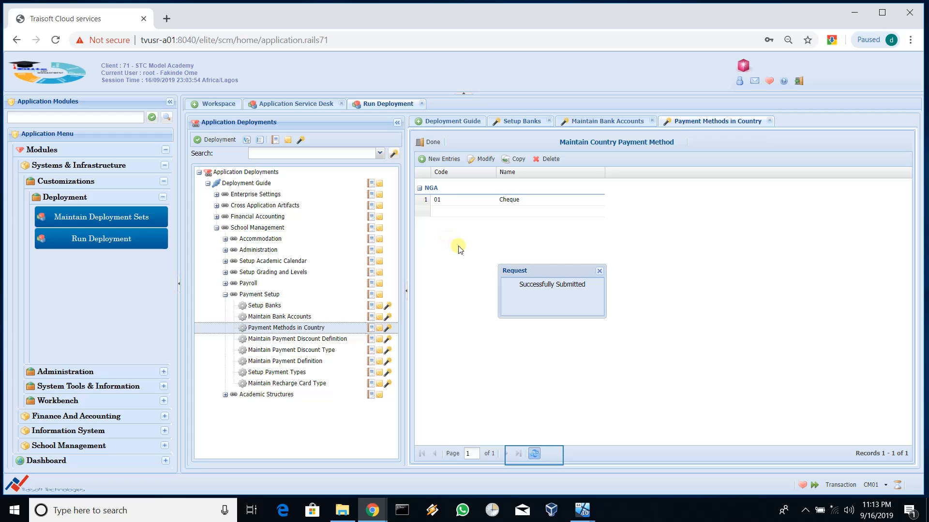
Step: Refresh Nigeria's payment methods so 01 Cheque and B Bank Draft both appear
click(534, 454)
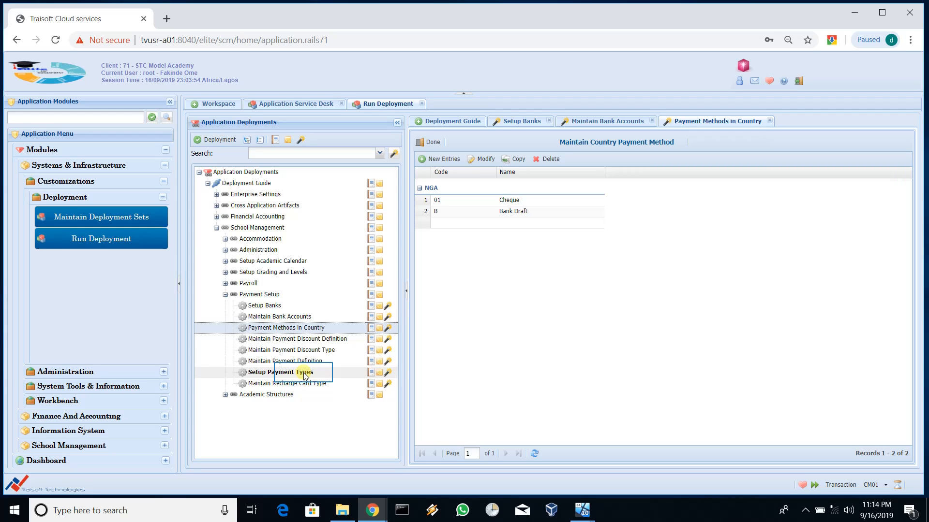
Step: Open Setup Payment Types, browse its 71 payment types, and switch to New Entries
double_click(305, 374)
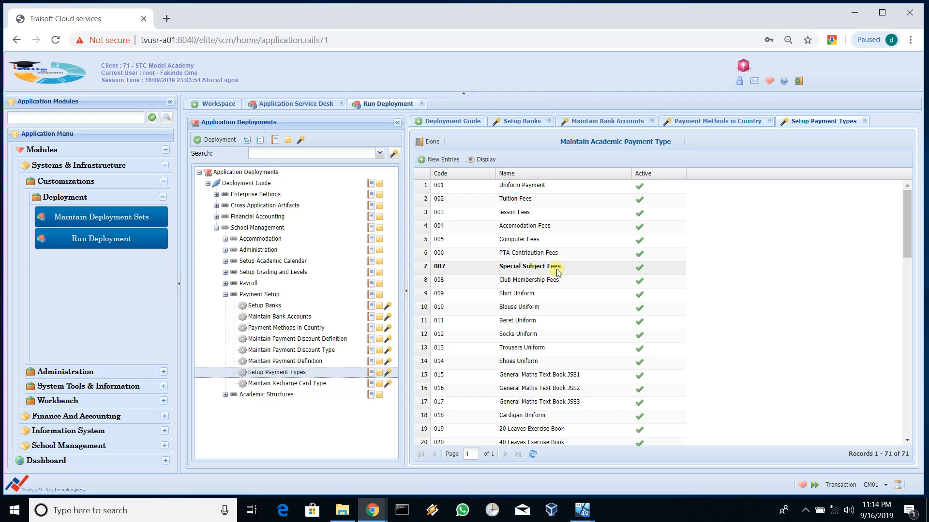
scroll(557, 272, down, 3)
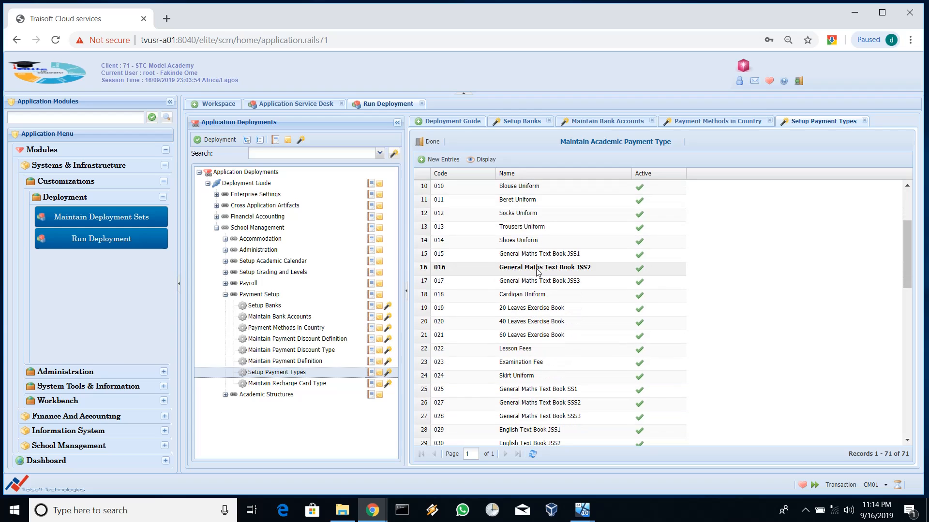
scroll(568, 291, down, 2)
scroll(568, 290, down, 12)
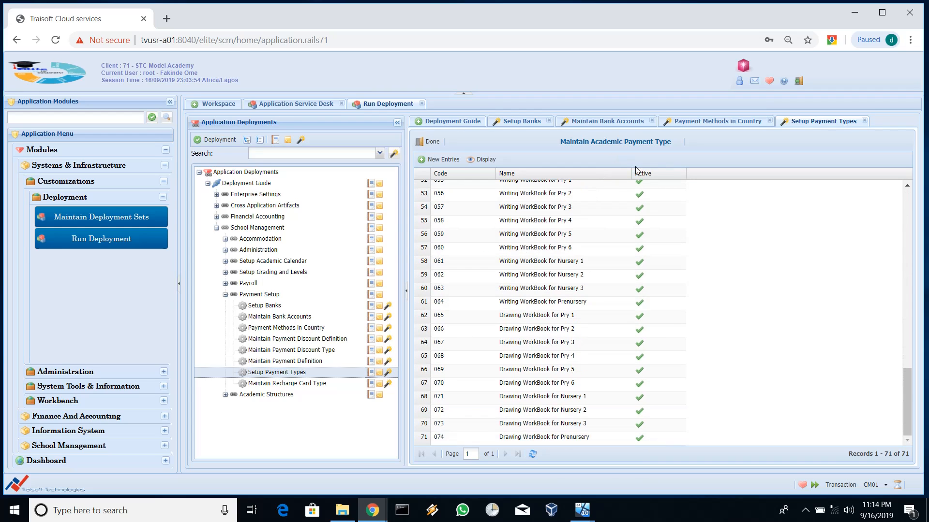
scroll(571, 373, up, 15)
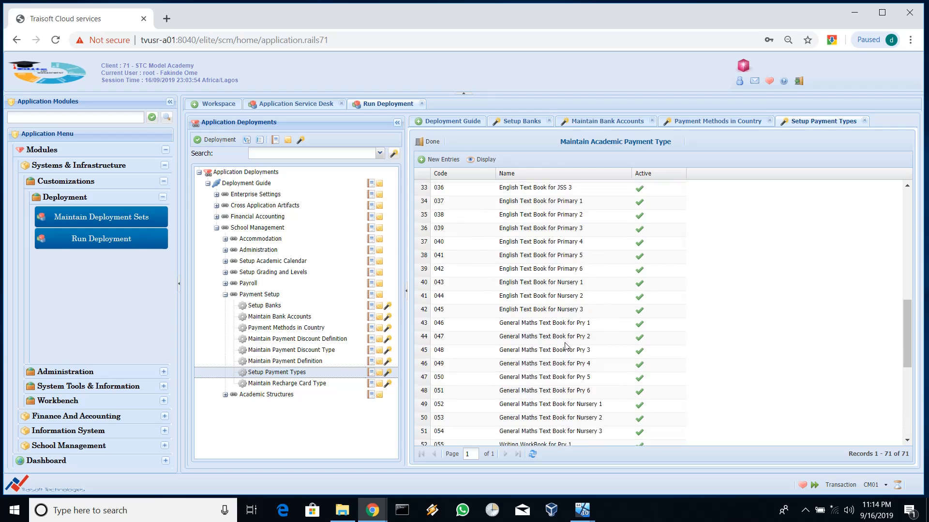
scroll(475, 202, up, 3)
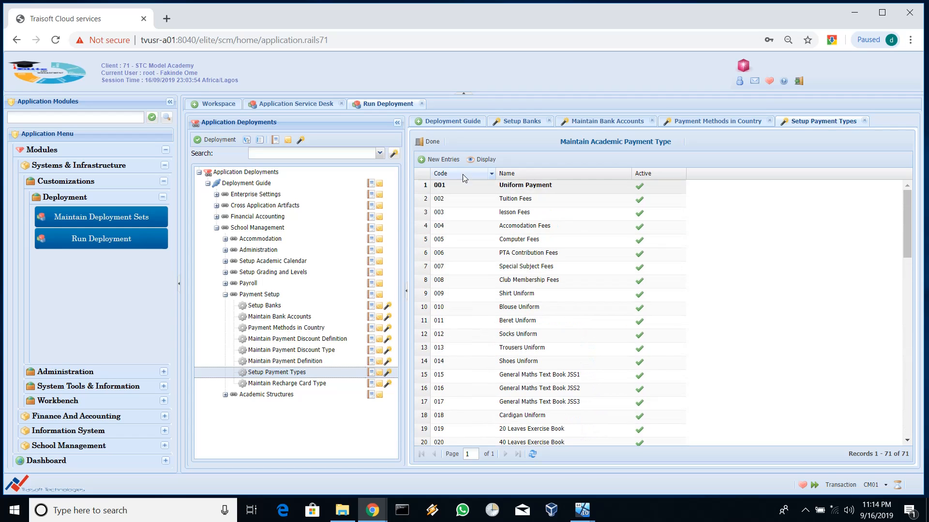
click(438, 159)
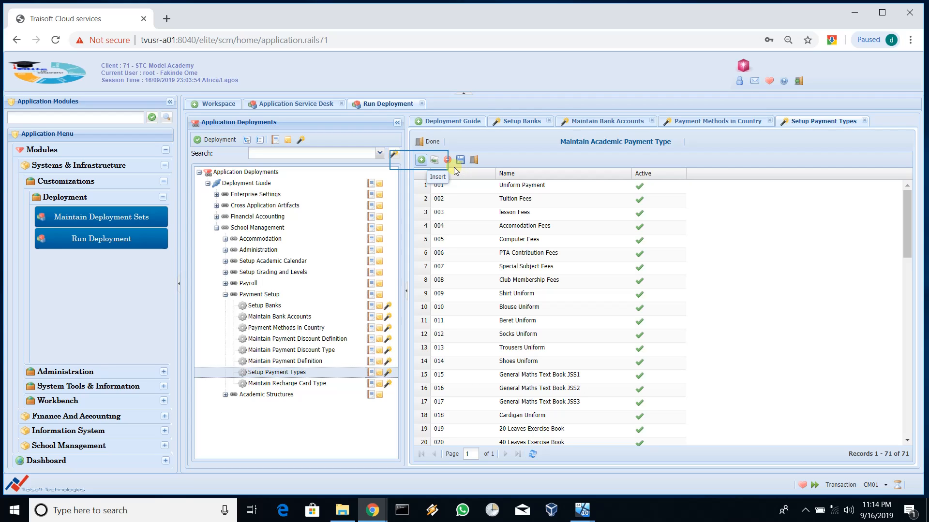
Step: Insert a new blank payment type row 72 and put it into edit mode
click(419, 160)
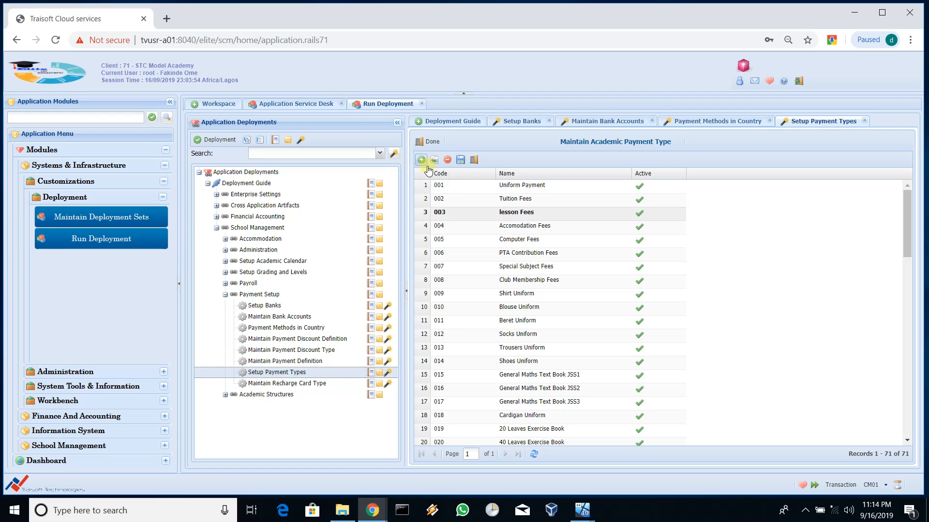
scroll(542, 215, down, 15)
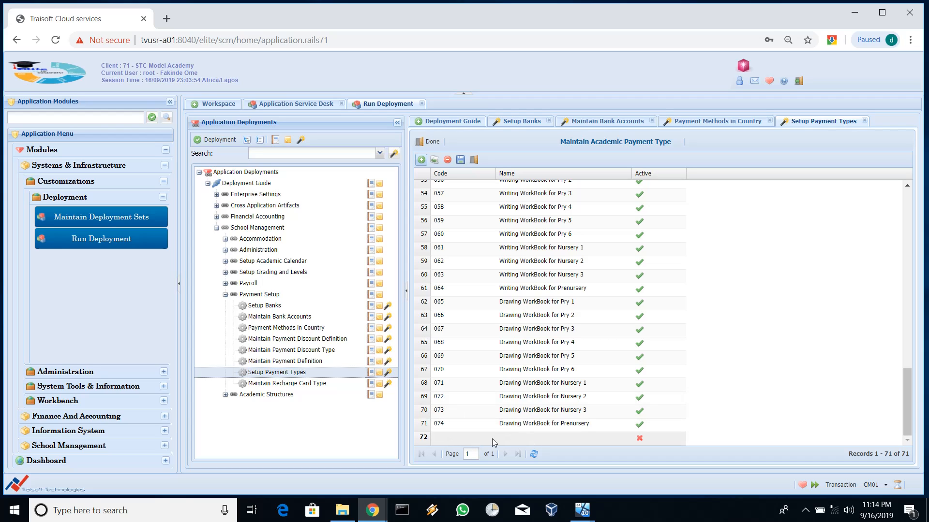
click(452, 443)
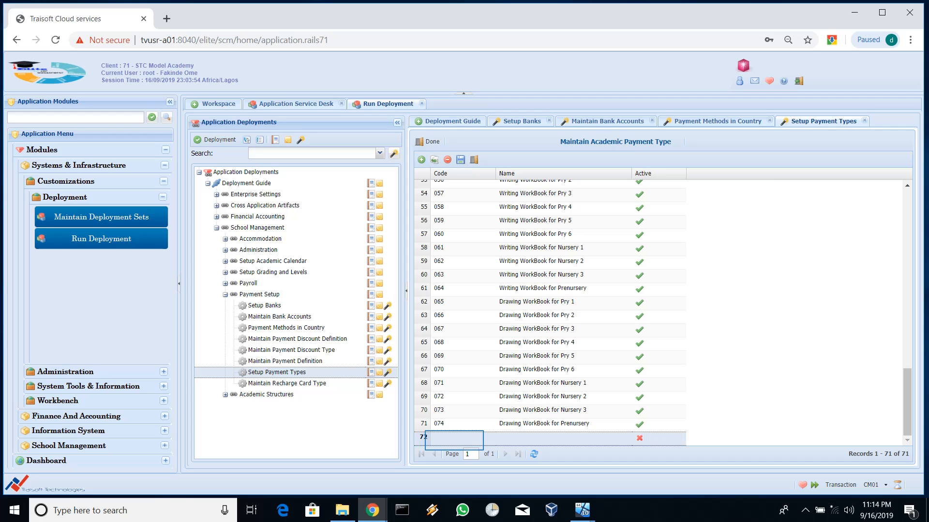
double_click(453, 441)
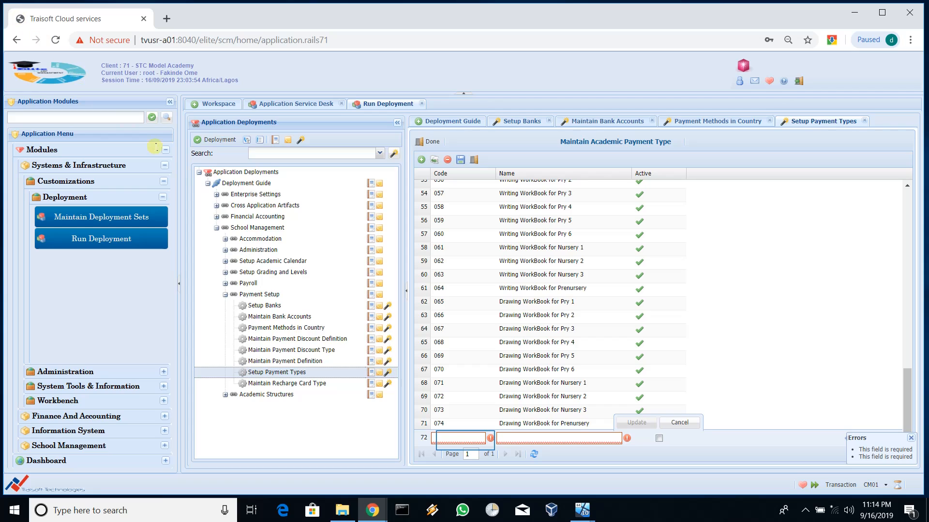
click(466, 439)
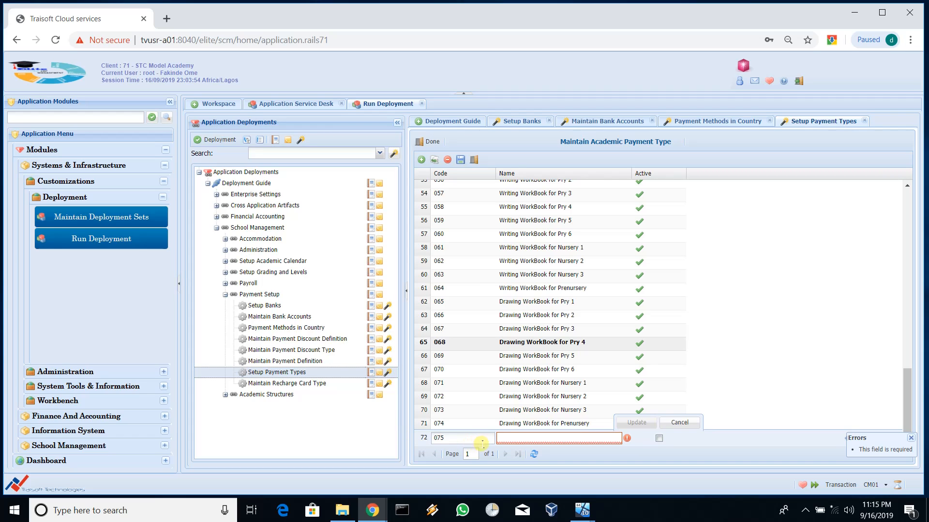
key(Escape)
scroll(497, 340, up, 15)
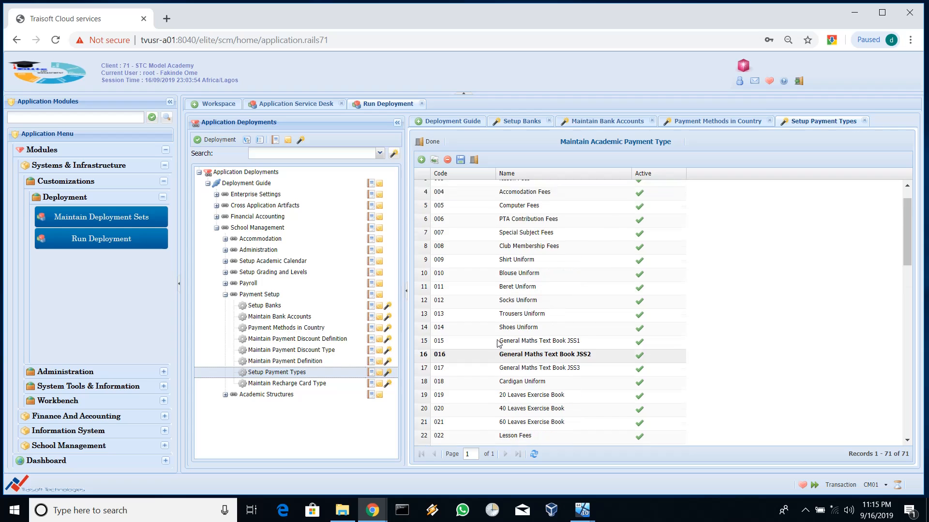
scroll(498, 343, down, 15)
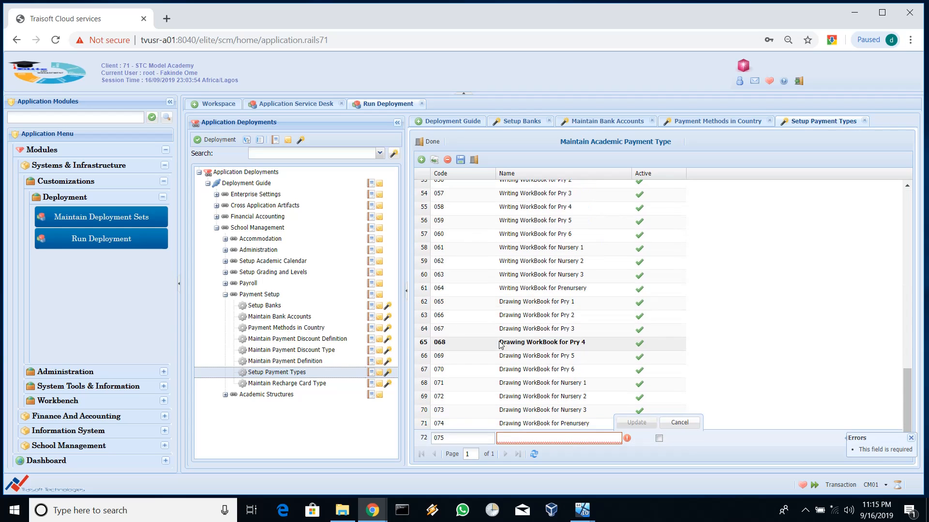
Step: Fill the row with code 075 and name Exercise Books (30 Leaves), mark it Active, and commit it
text(E)
click(568, 437)
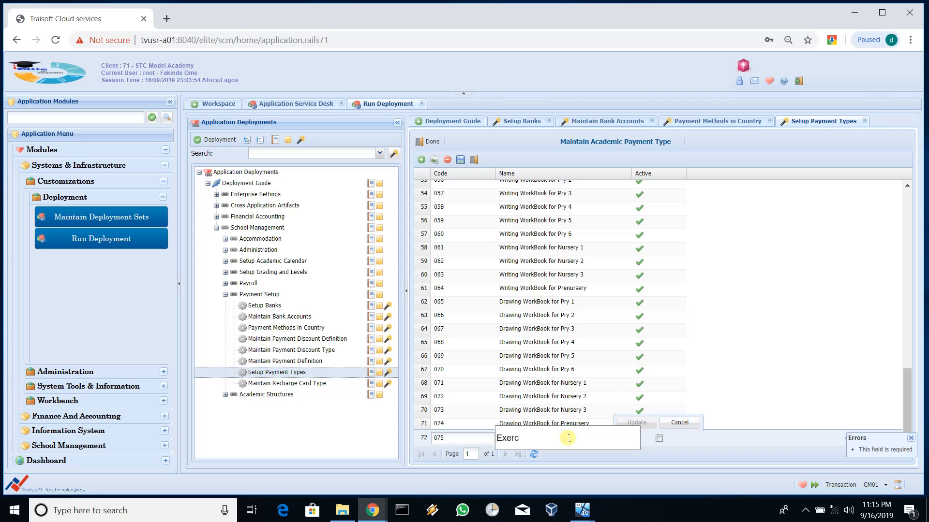
text(xercise Books (30 Leaves)
key(Tab)
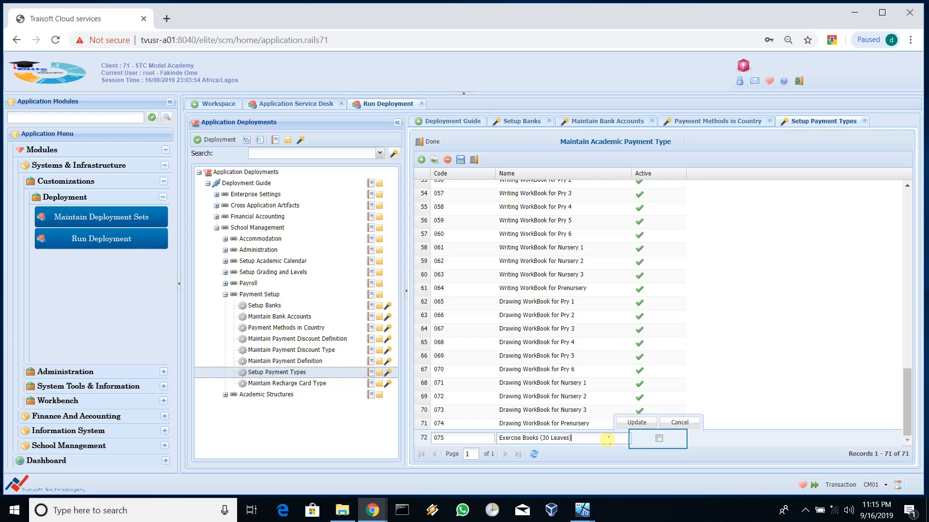
click(658, 439)
key(Tab)
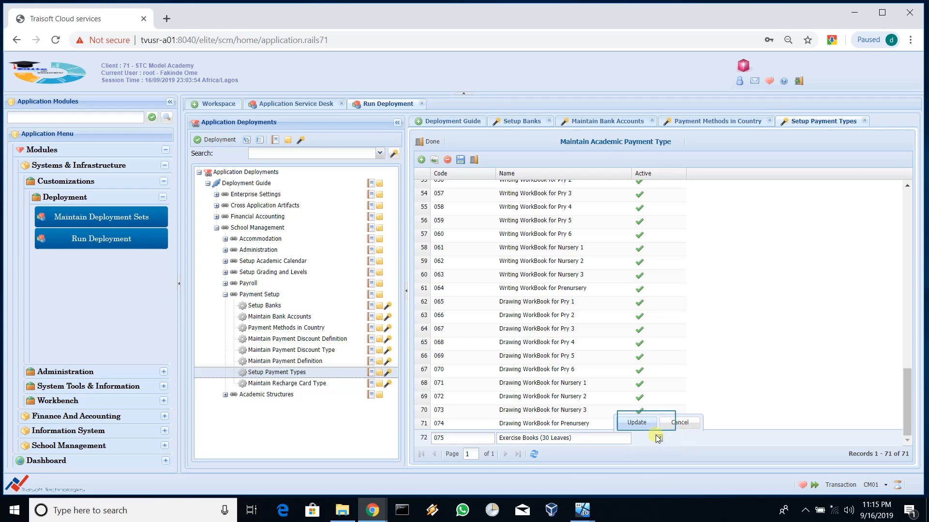
click(648, 422)
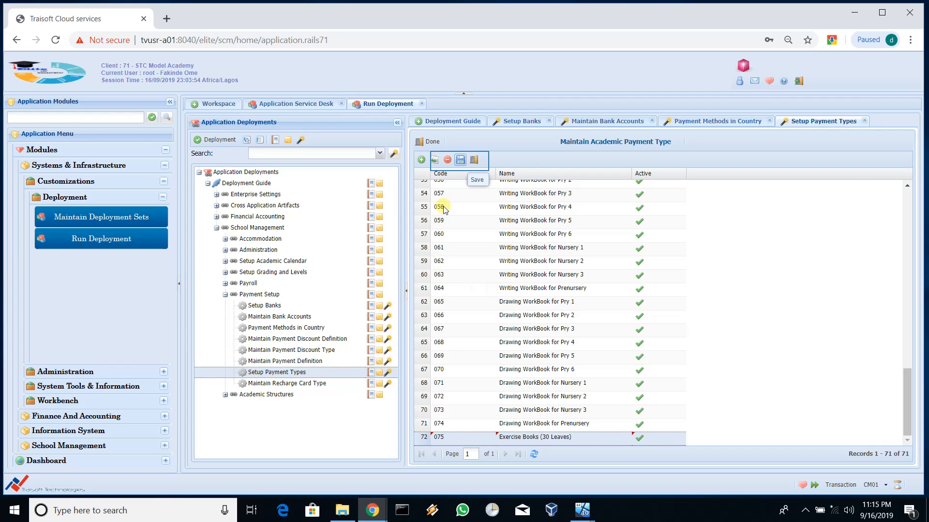
Step: Save the new 075 payment type and close the Setup Payment Types page
click(460, 160)
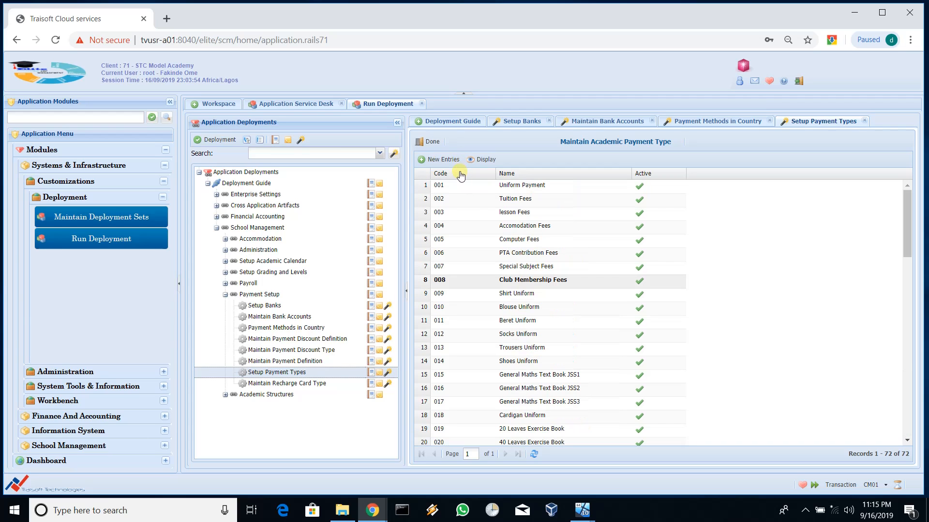
scroll(550, 250, down, 15)
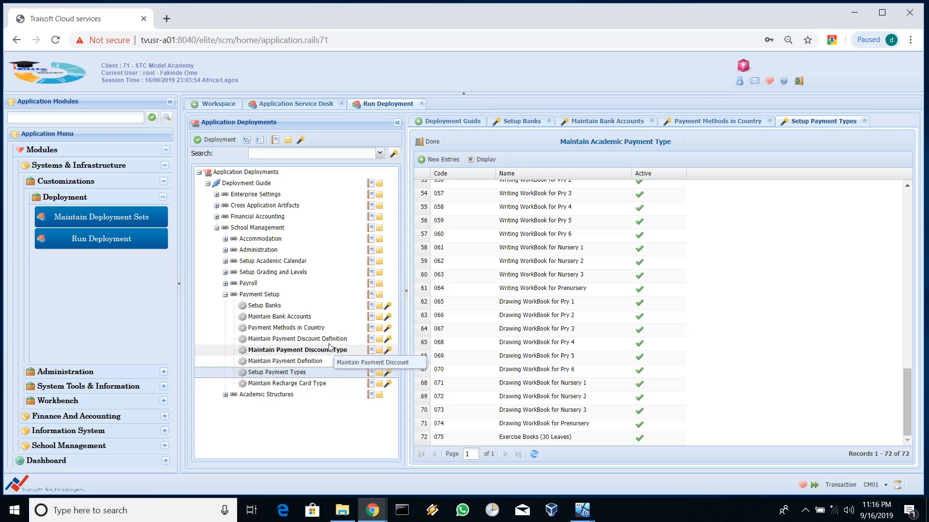
click(432, 144)
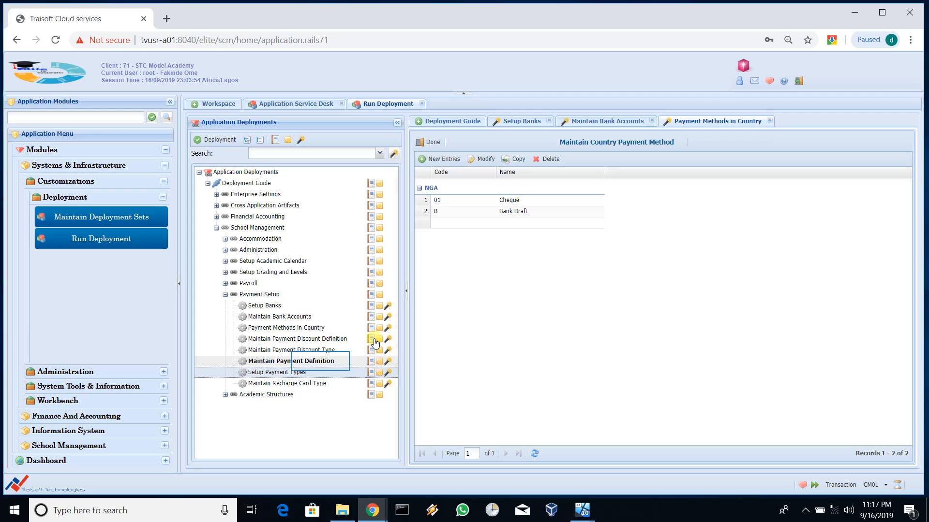
Step: Open Maintain Payment Definition, browse the 72 definitions, and auto-fit the Payment Type column
double_click(319, 362)
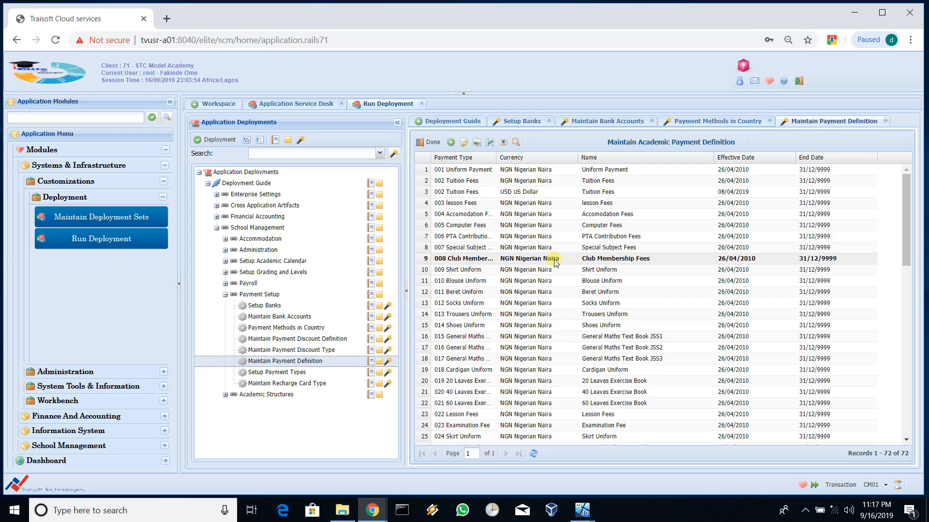
scroll(555, 263, down, 8)
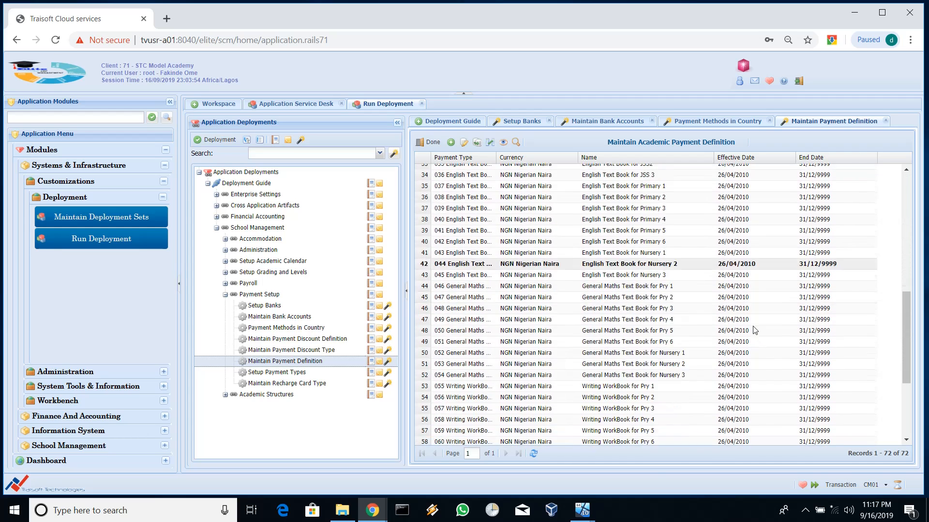
scroll(755, 331, down, 4)
scroll(709, 347, up, 6)
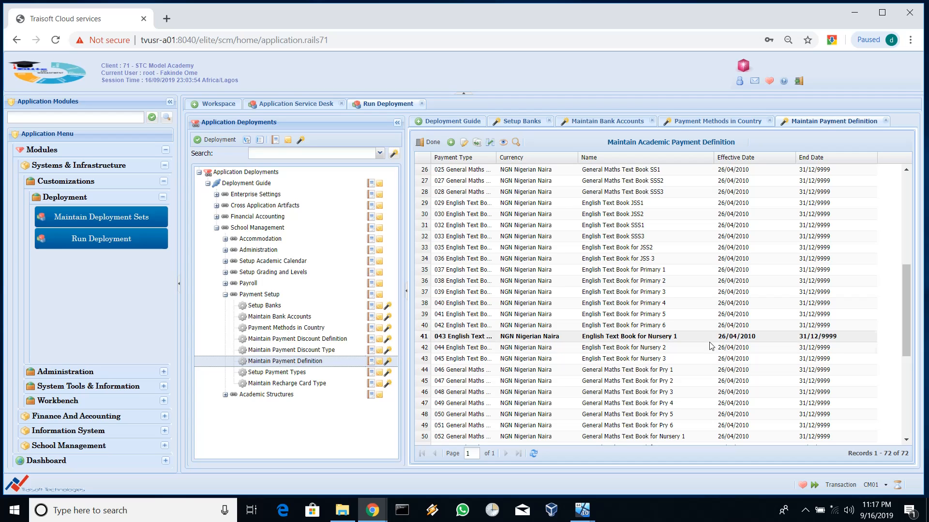
scroll(711, 346, up, 5)
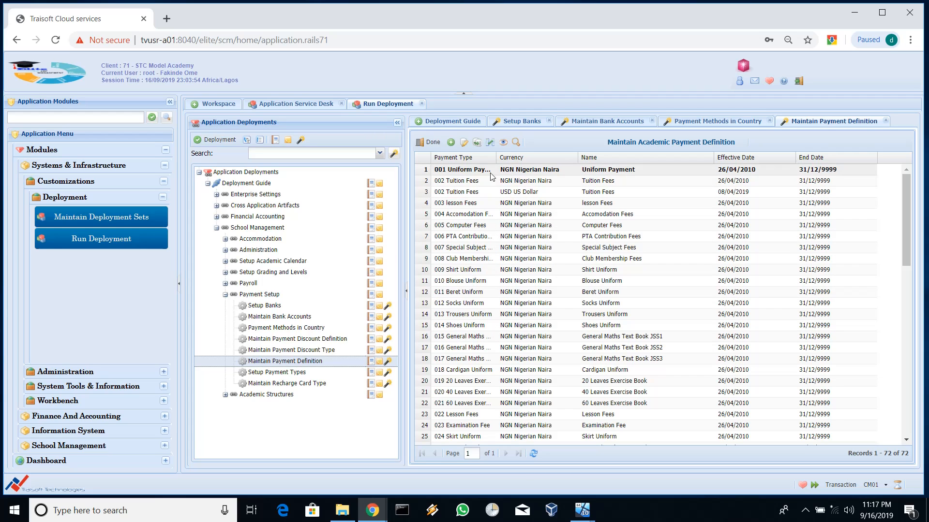
double_click(498, 159)
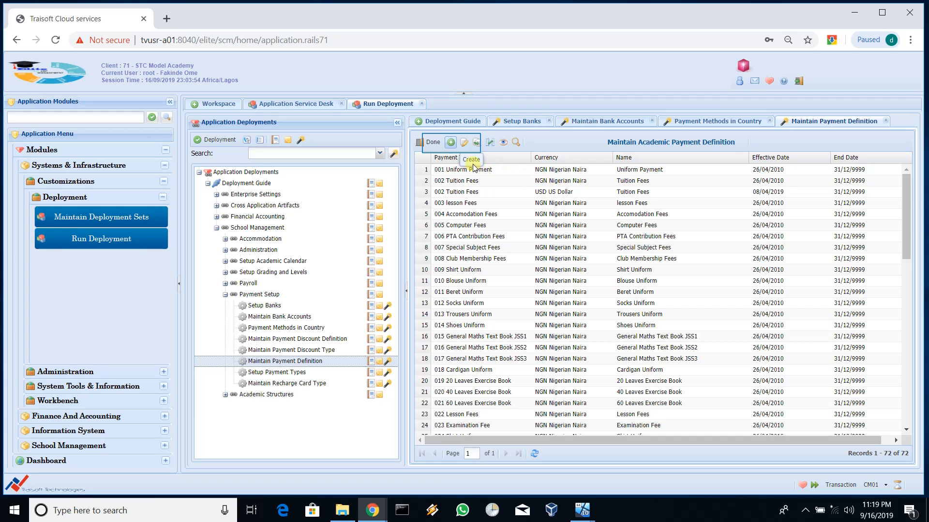
Step: Create a new payment definition and pick payment type 075 Exercise Books (30 Leaves) from the lookup
click(451, 142)
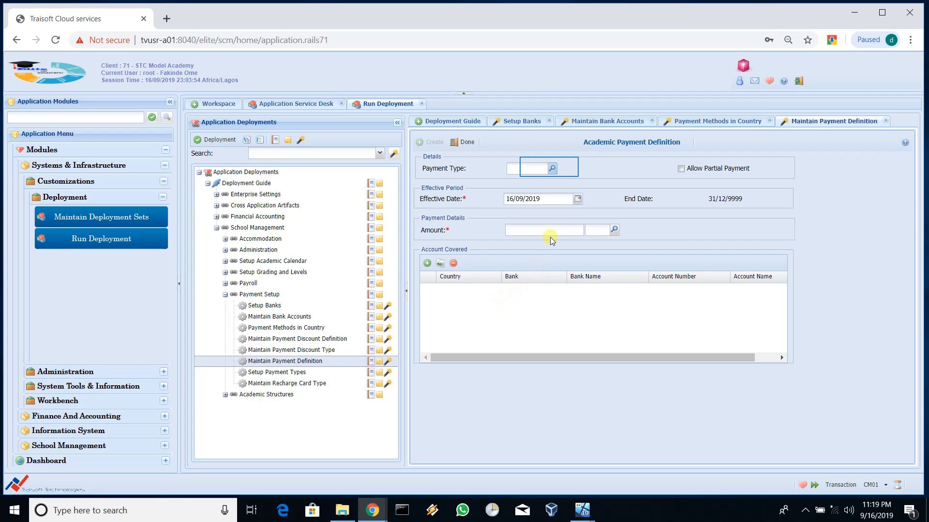
click(551, 169)
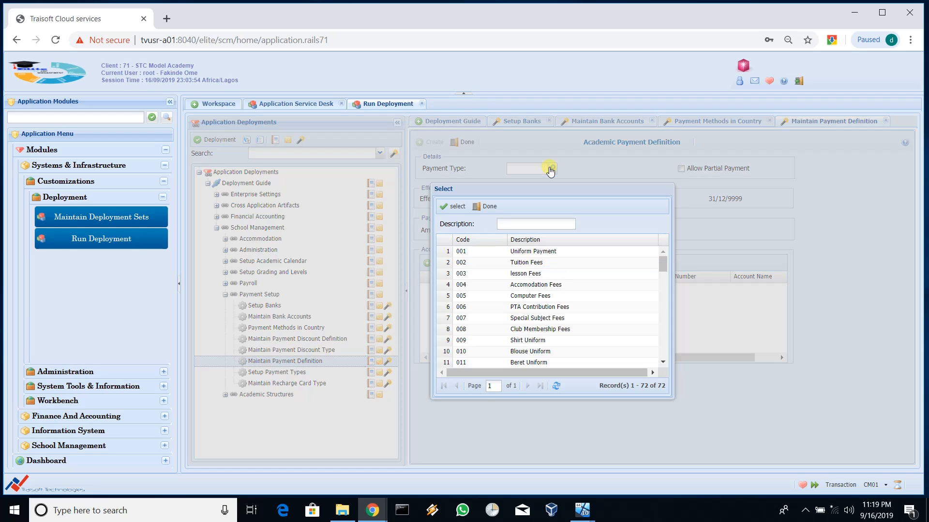
scroll(569, 257, down, 15)
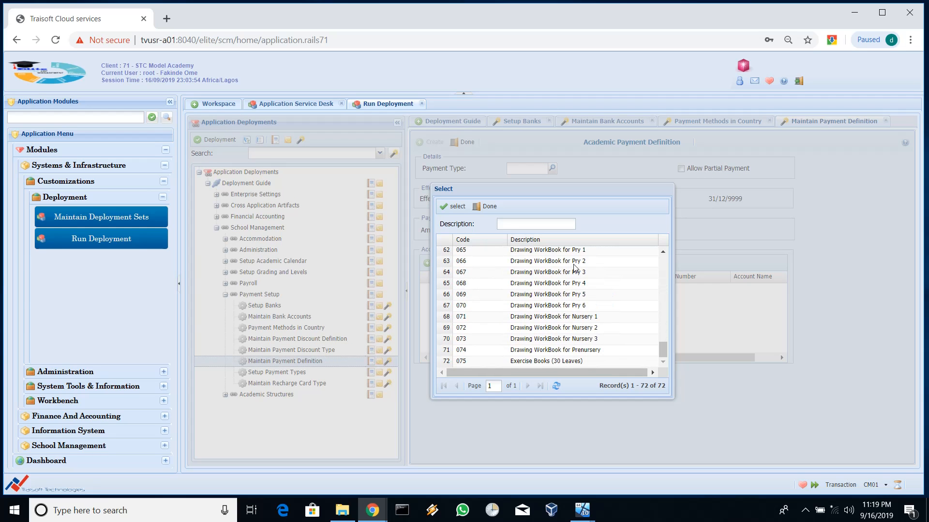
double_click(565, 360)
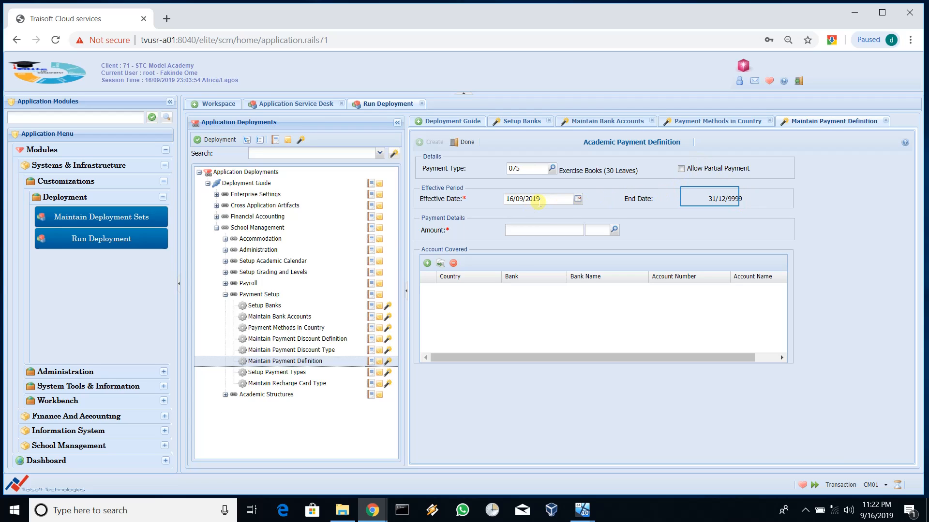
Step: Select the End Date value 31/12/9999, keeping the effective date at 16/09/2019
click(710, 195)
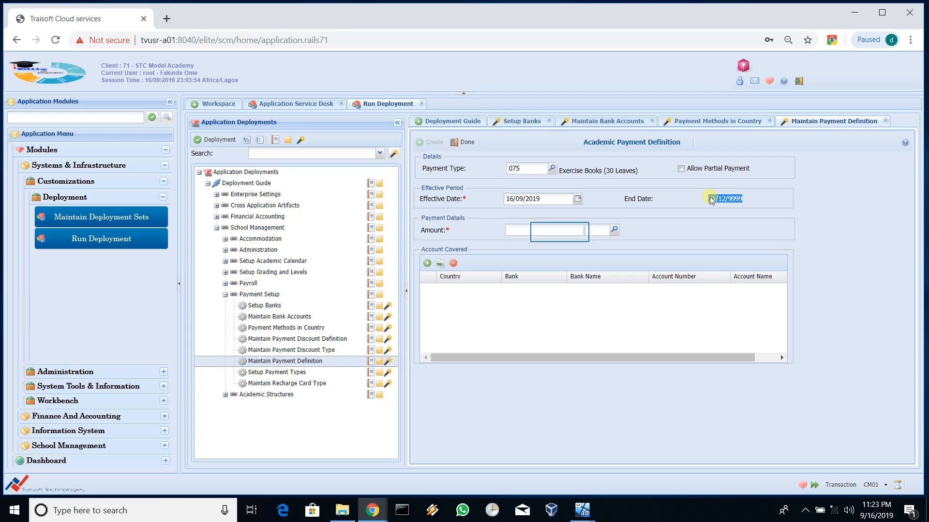
Step: Enter an amount of 100 with currency NGN (Nigerian Naira)
click(560, 231)
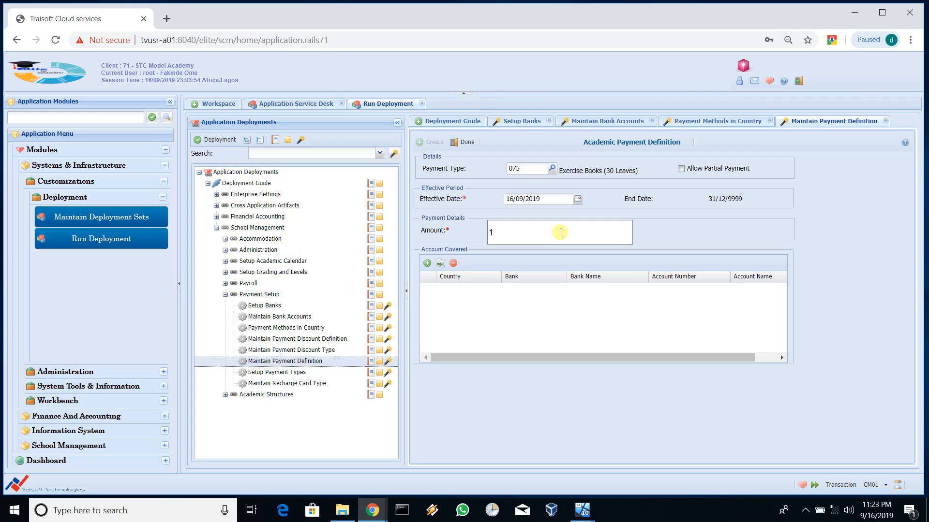
text(100)
key(BackSpace)
key(BackSpace)
key(BackSpace)
text(NUN)
key(Return)
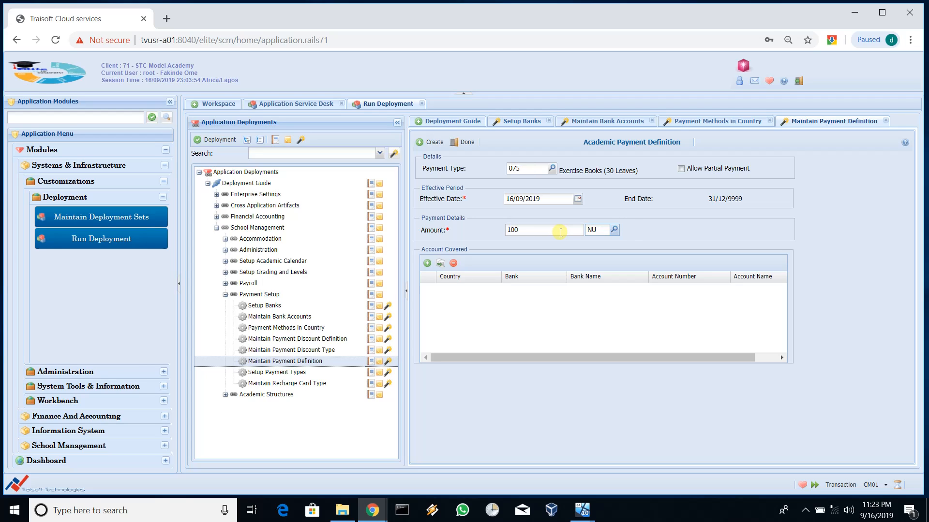
text(G)
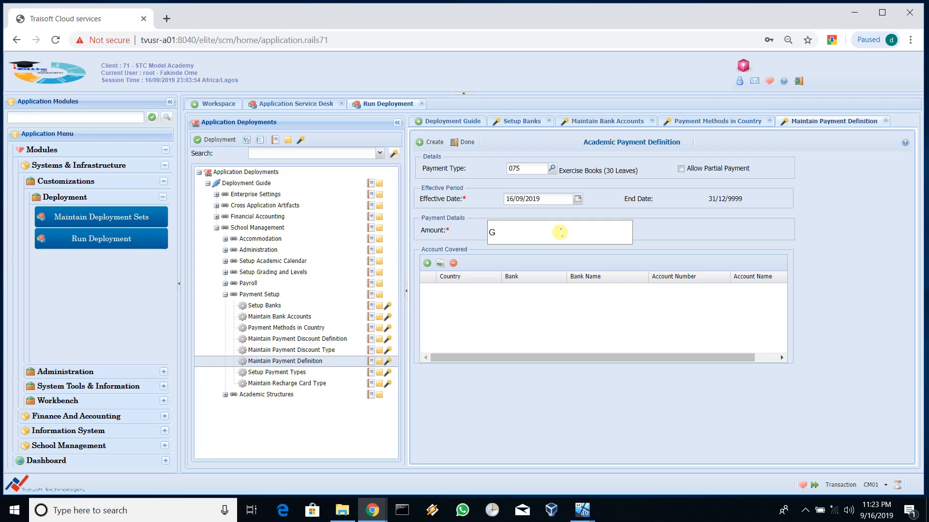
text(NN)
key(Return)
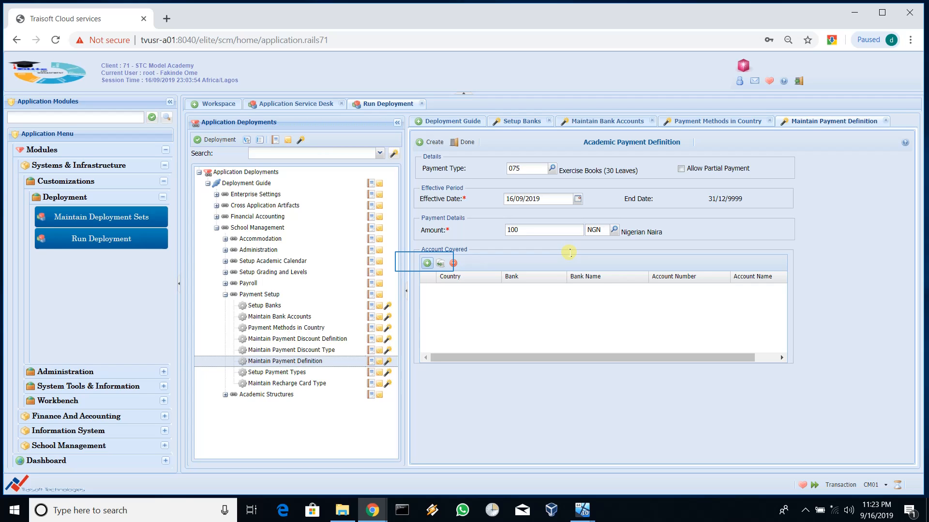
Step: Add an Account Covered row with country NGA
click(427, 263)
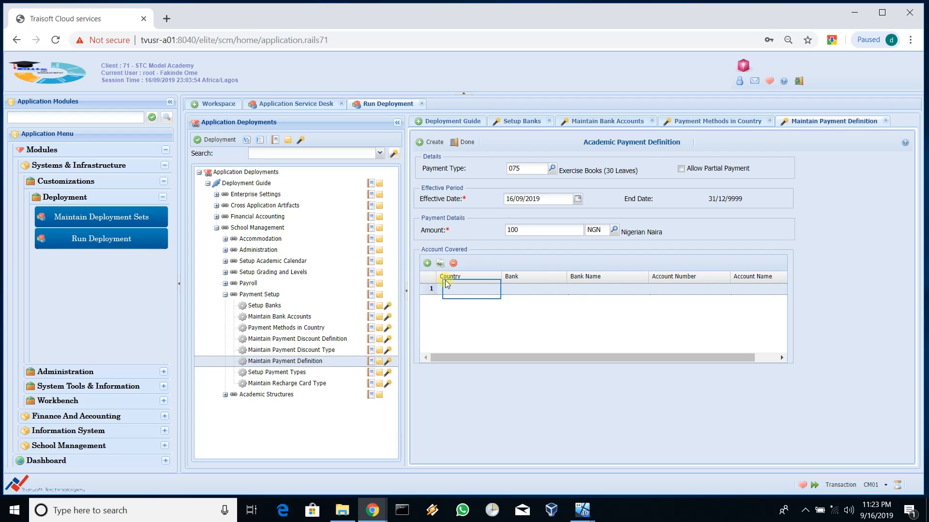
click(471, 289)
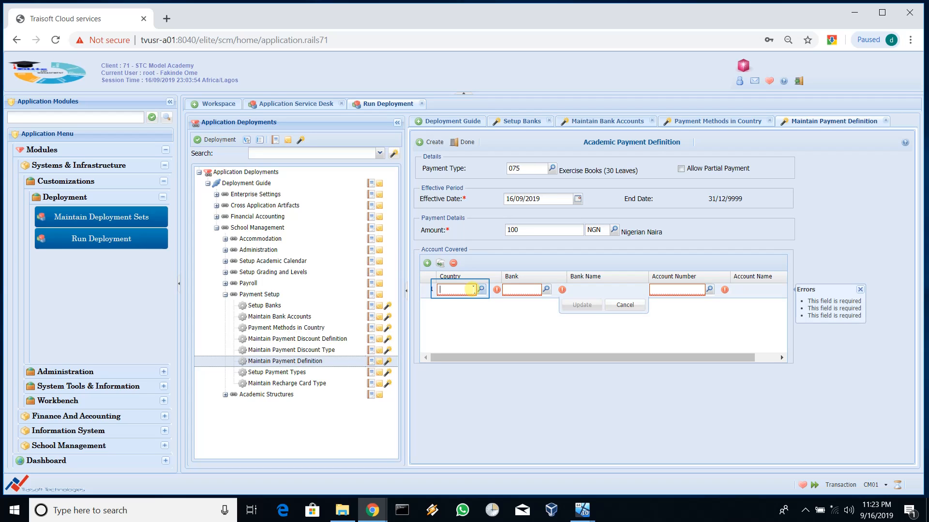
click(460, 290)
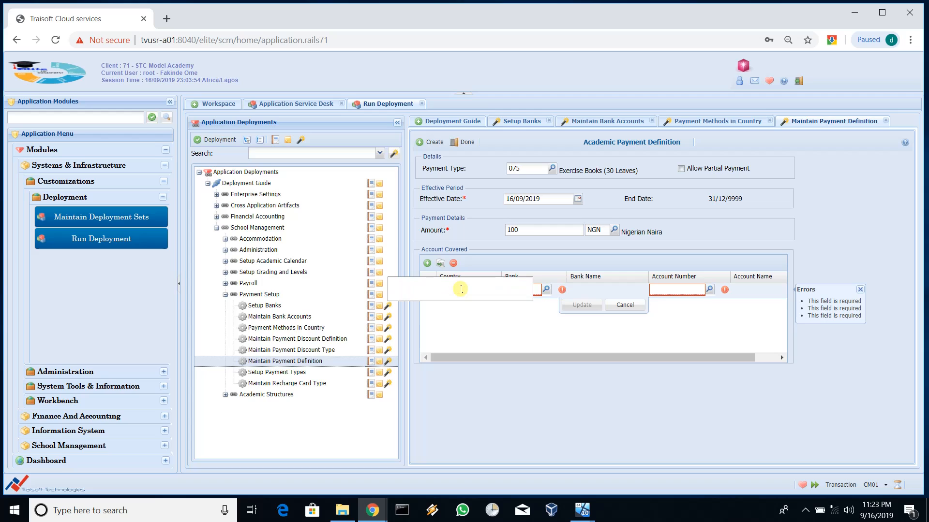
text(NGA)
key(Tab)
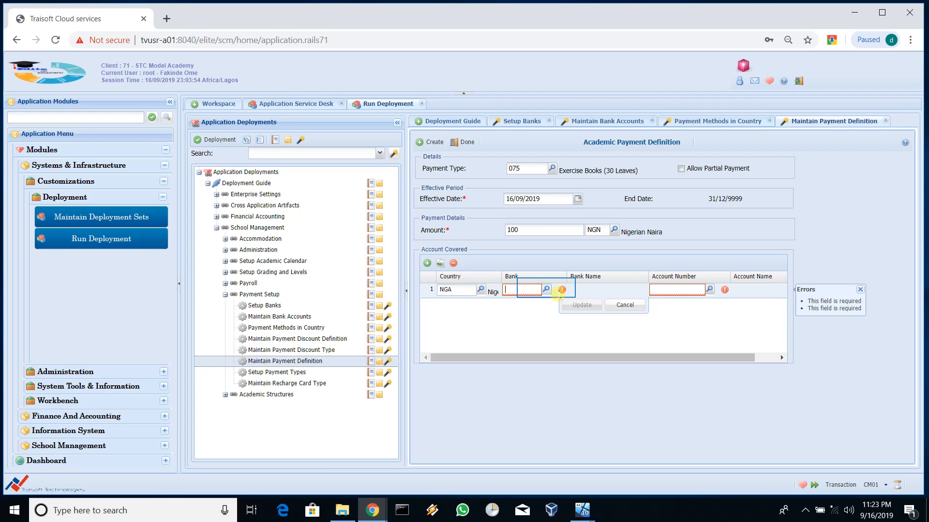
Step: Pick bank 002 First Bank and the STC Model Academy FB account for the row
click(547, 289)
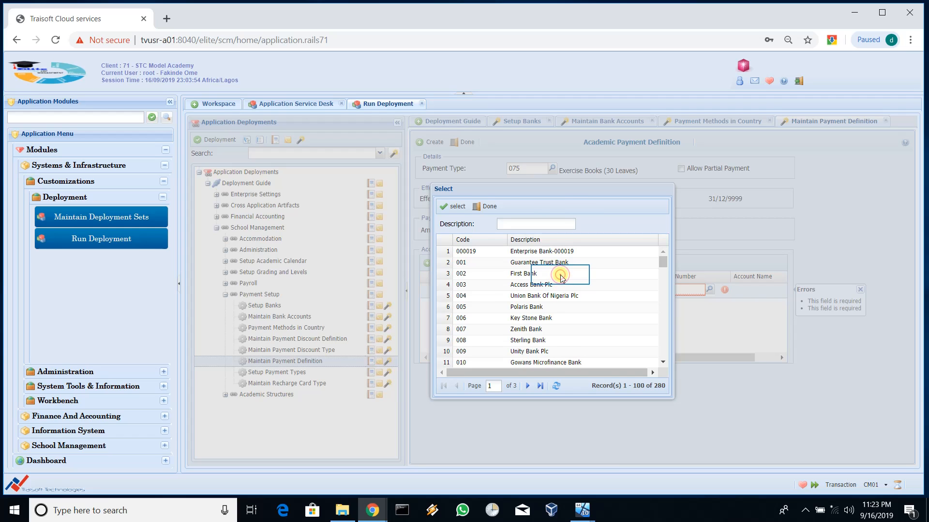
double_click(560, 274)
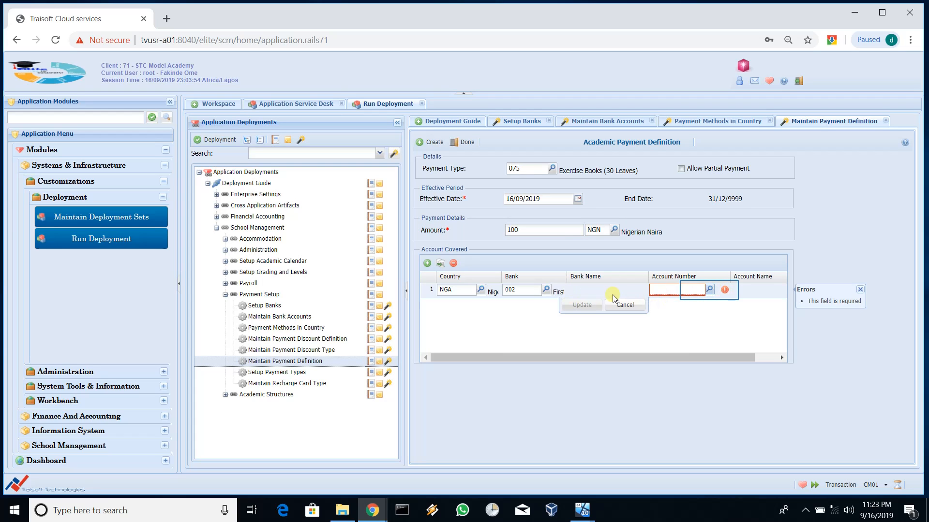
click(709, 291)
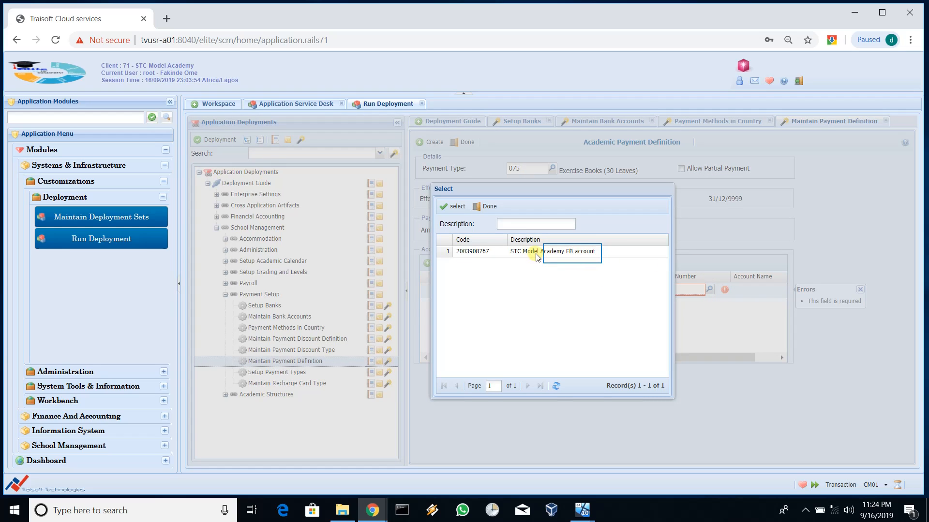
double_click(573, 253)
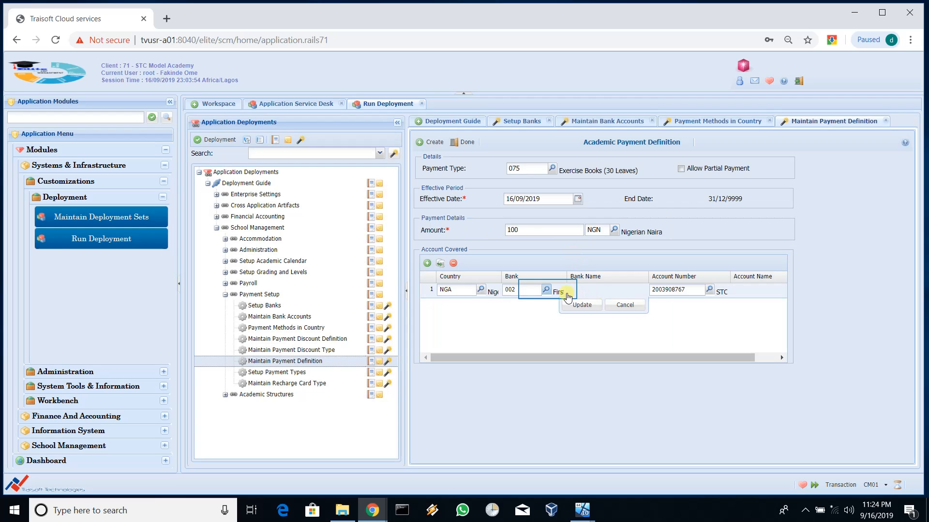
click(547, 290)
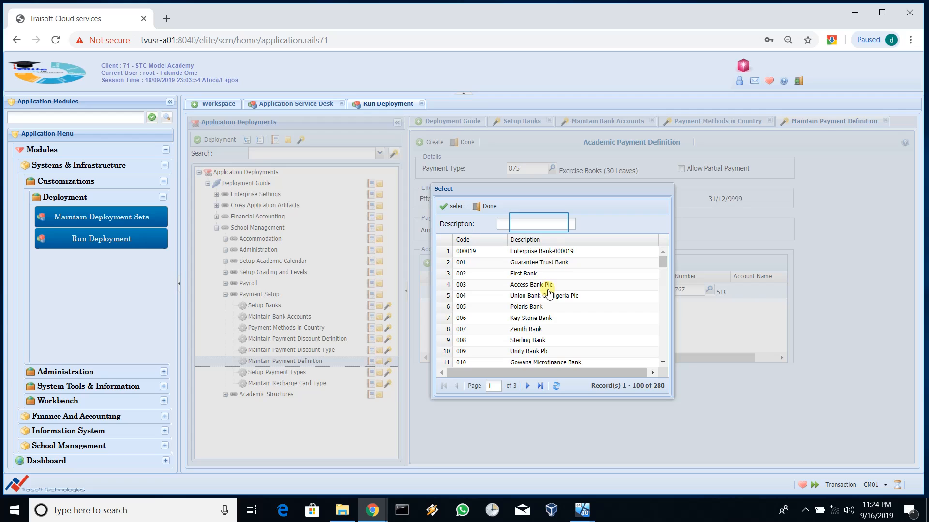
Step: Switch the row to bank 117 United Bank for Africa with the STC Model Academic UBA account, and commit it
click(538, 223)
text(Uni)
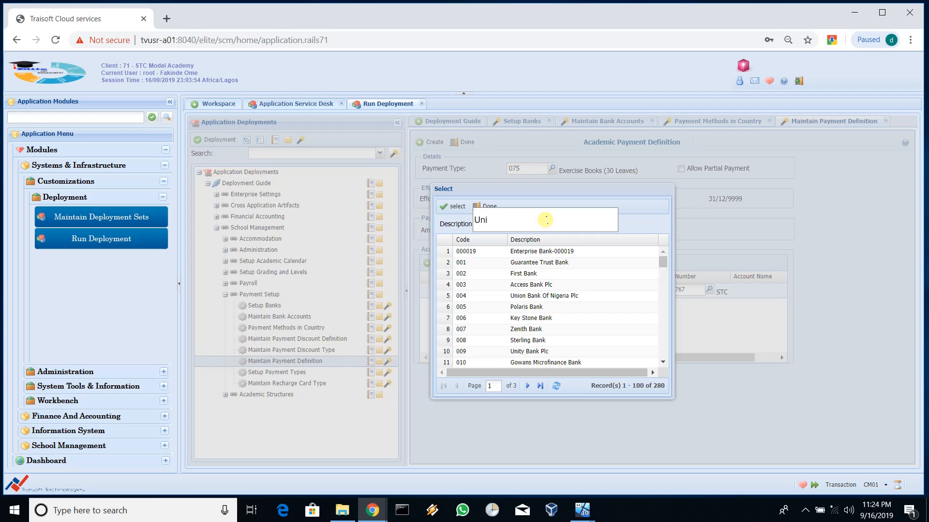
text(t)
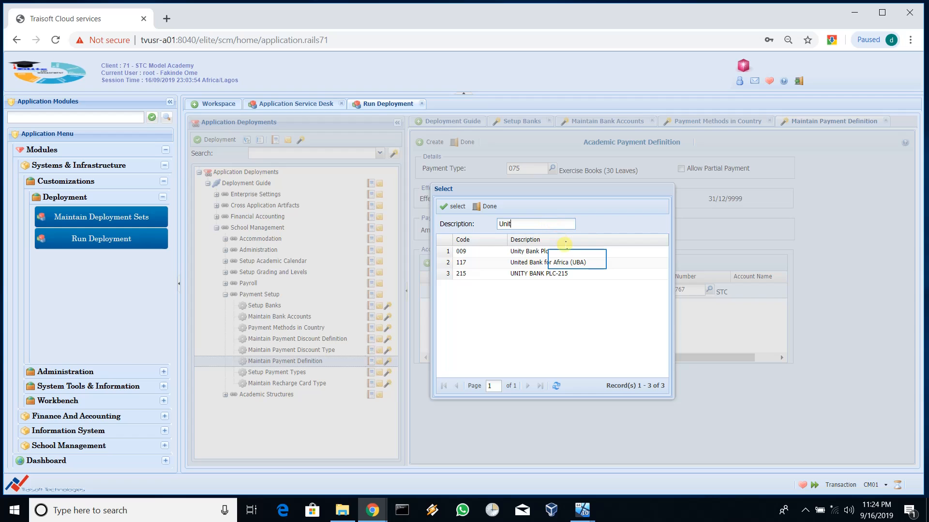
double_click(579, 262)
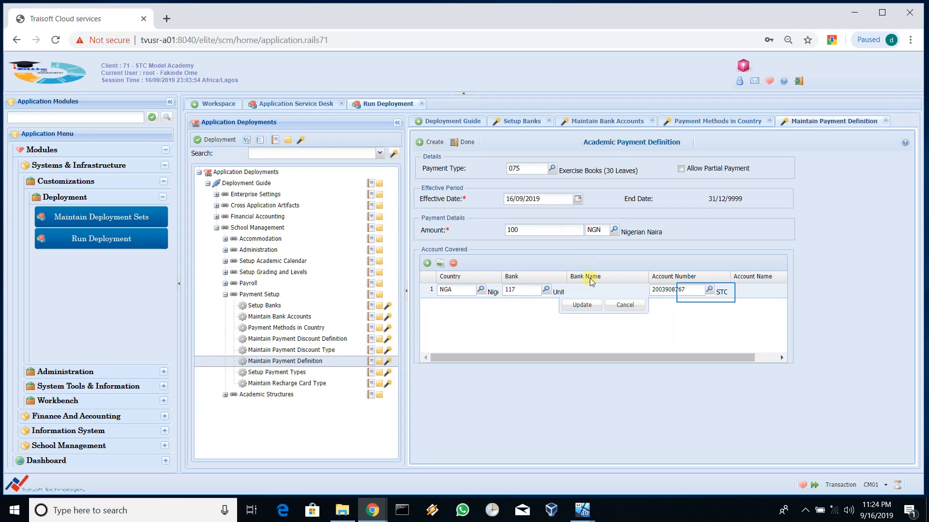
click(707, 290)
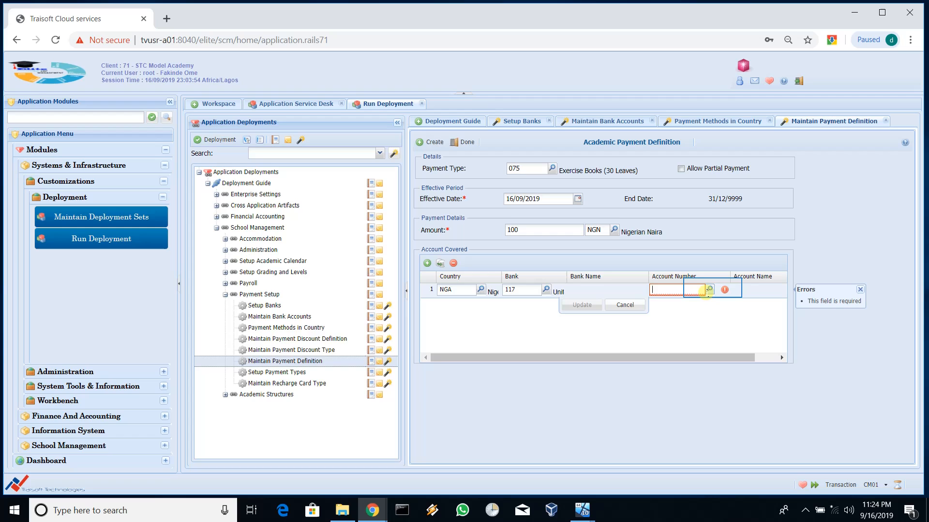
click(709, 290)
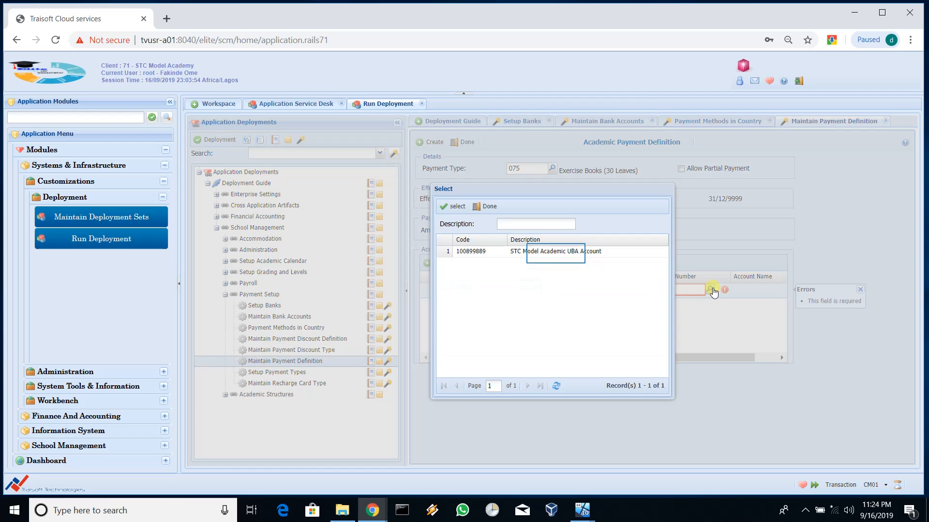
double_click(556, 253)
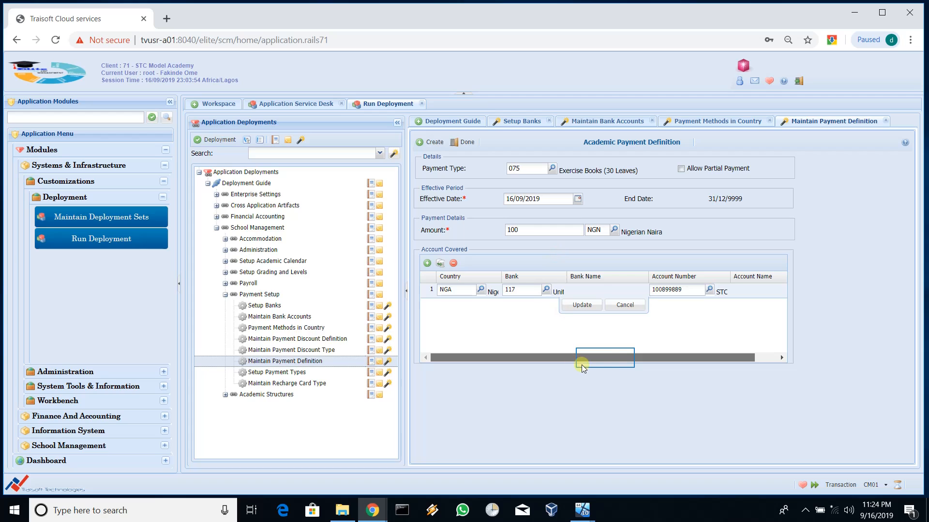
drag(582, 361, 605, 359)
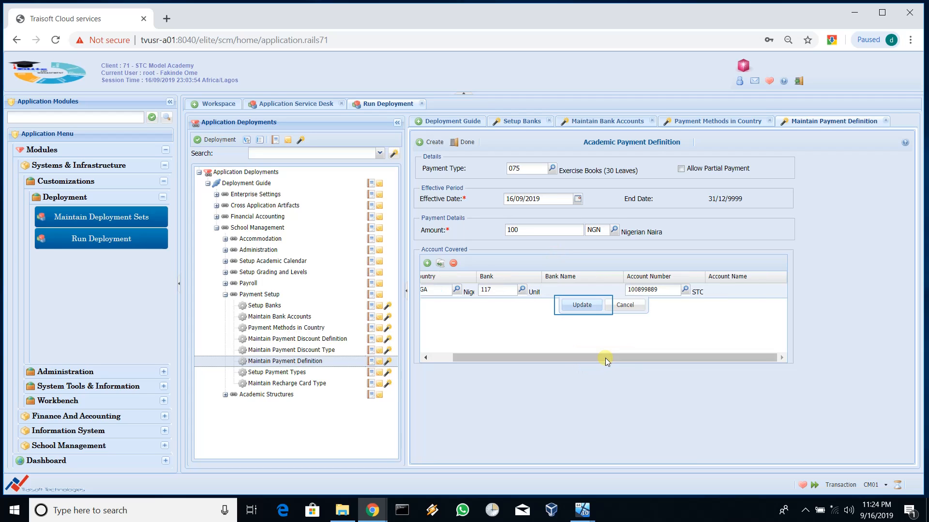
click(582, 304)
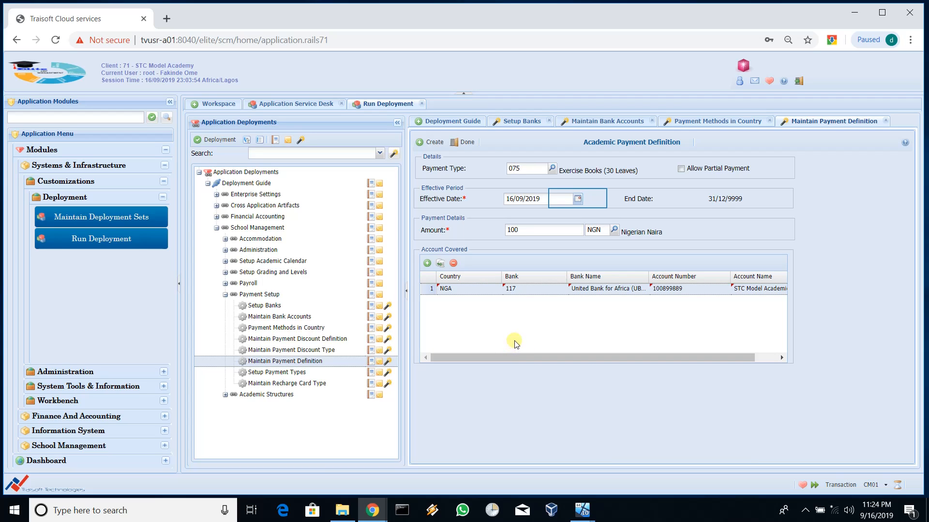
Step: Change the 075 definition's Effective Date from 16/09/2019 to 01/08/2019 using the calendar
click(578, 199)
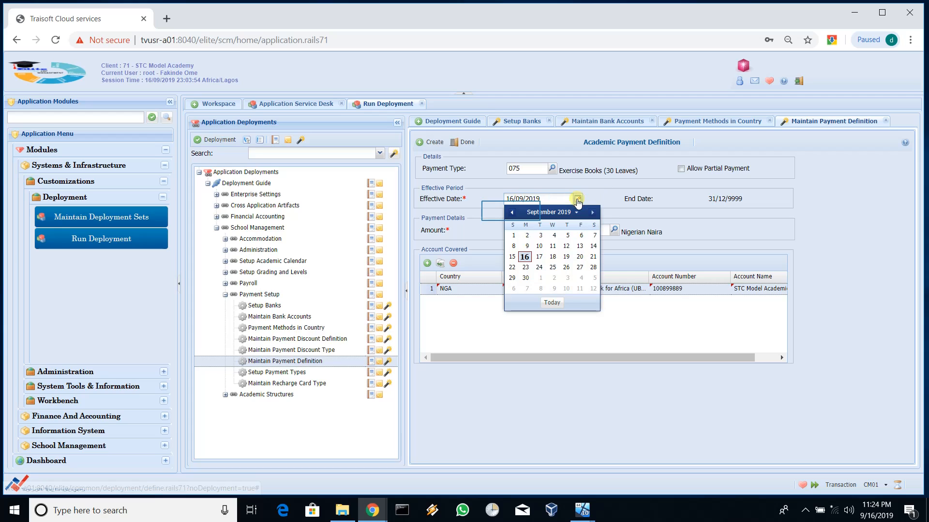
click(512, 214)
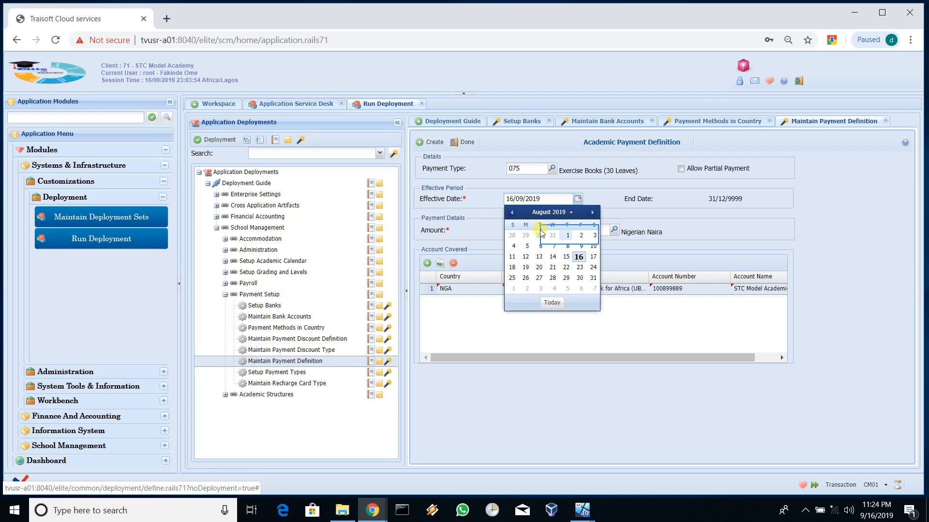
click(568, 236)
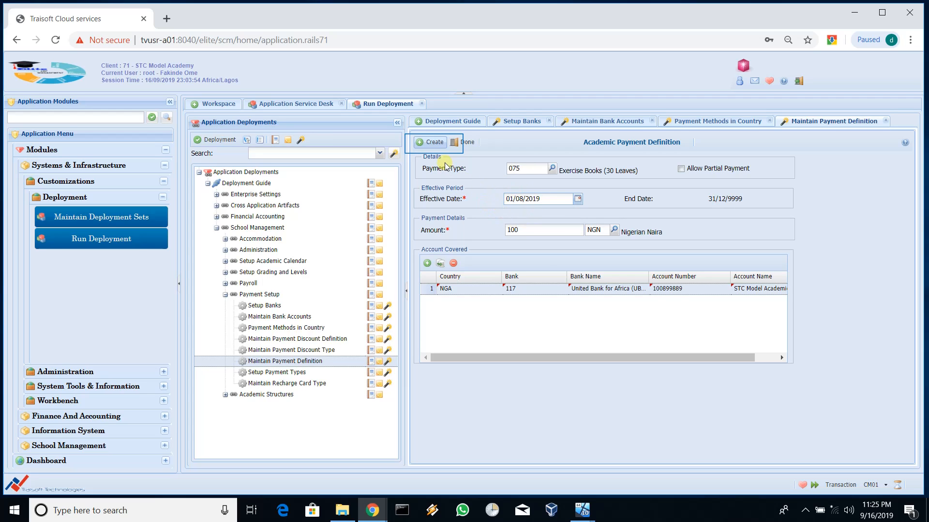
Step: Save the 075 Exercise Books definition, refresh the list, and reopen row 73 for modification
click(434, 143)
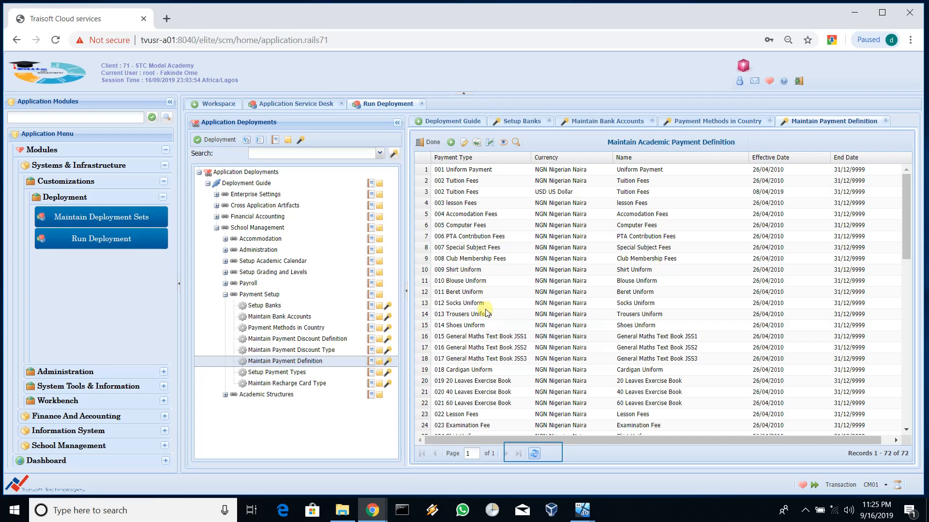
click(535, 453)
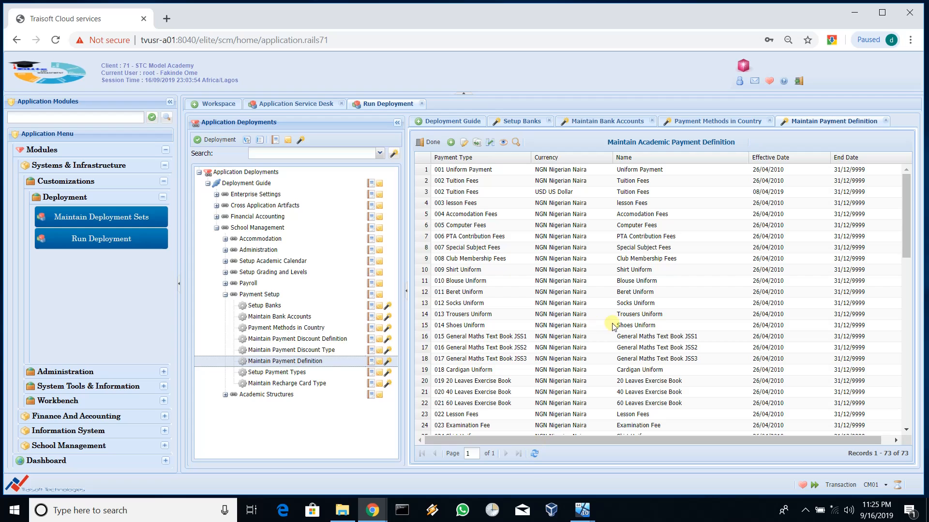
scroll(703, 332, down, 5)
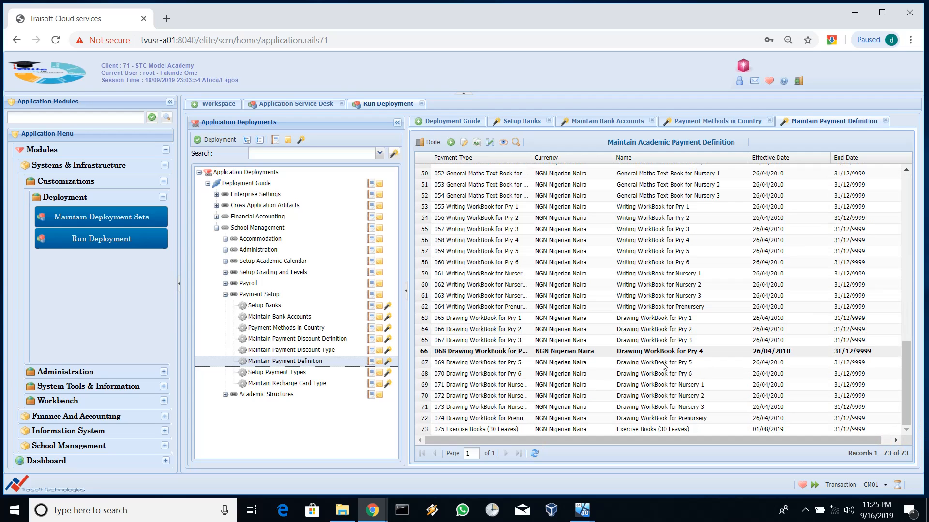
click(484, 429)
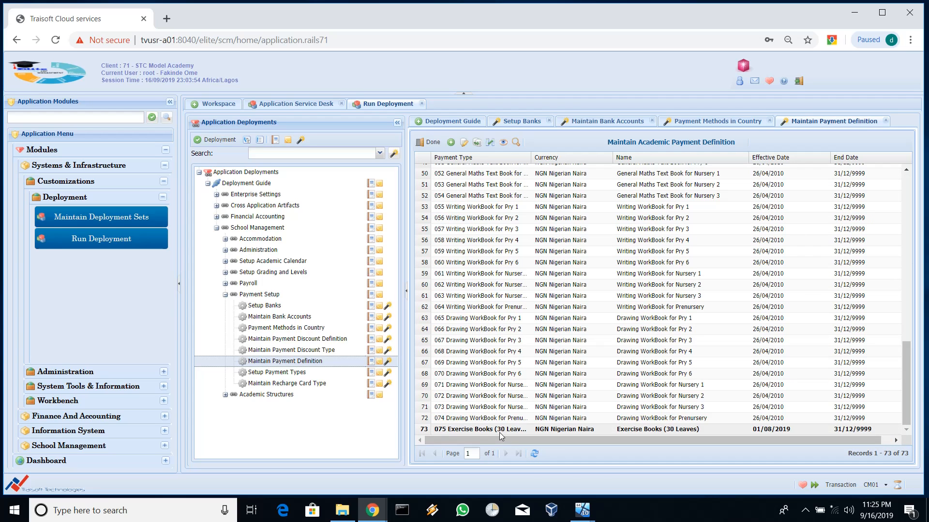
click(465, 143)
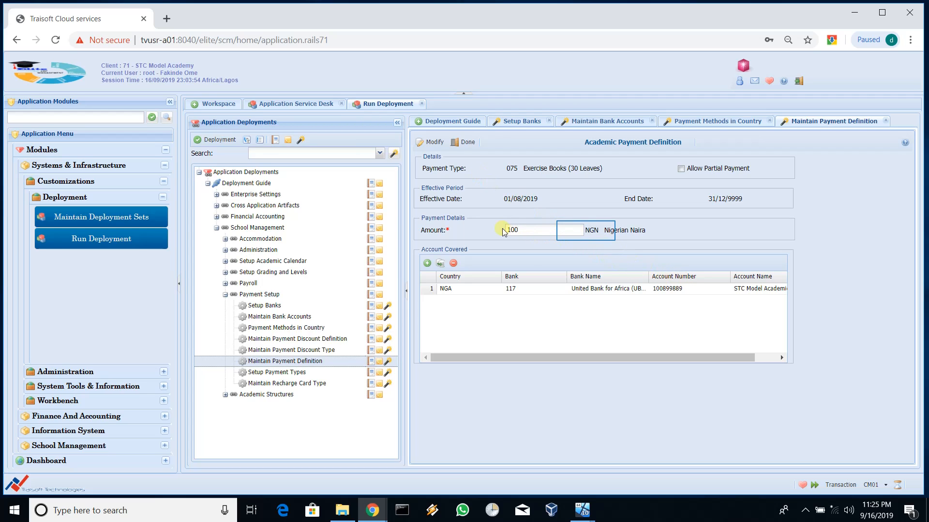
click(586, 231)
double_click(586, 231)
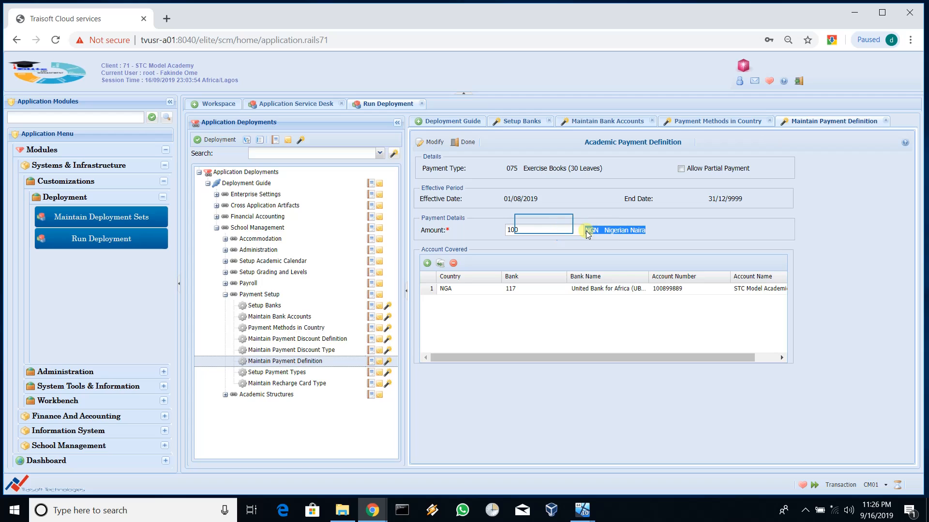
click(545, 224)
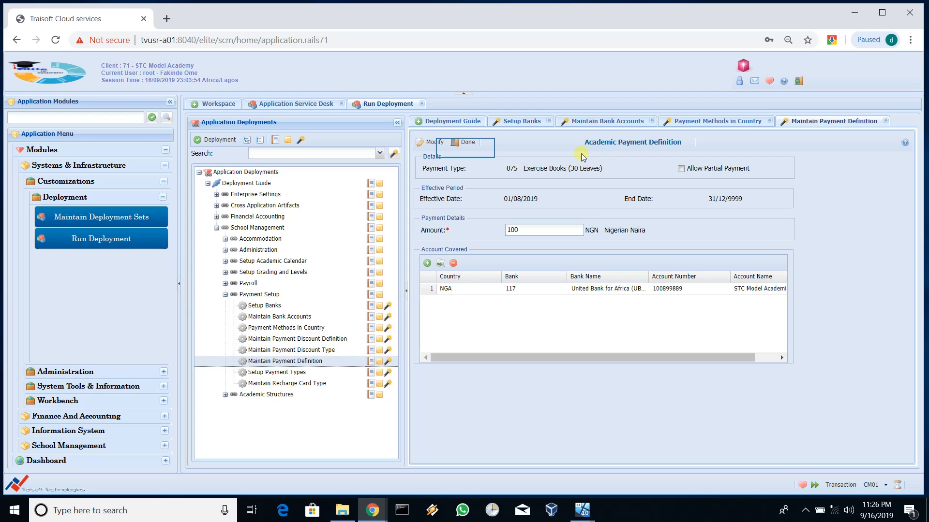
Step: Display row 73 Exercise Books (30 Leaves) read-only, check its UBA account details, then close it
click(466, 144)
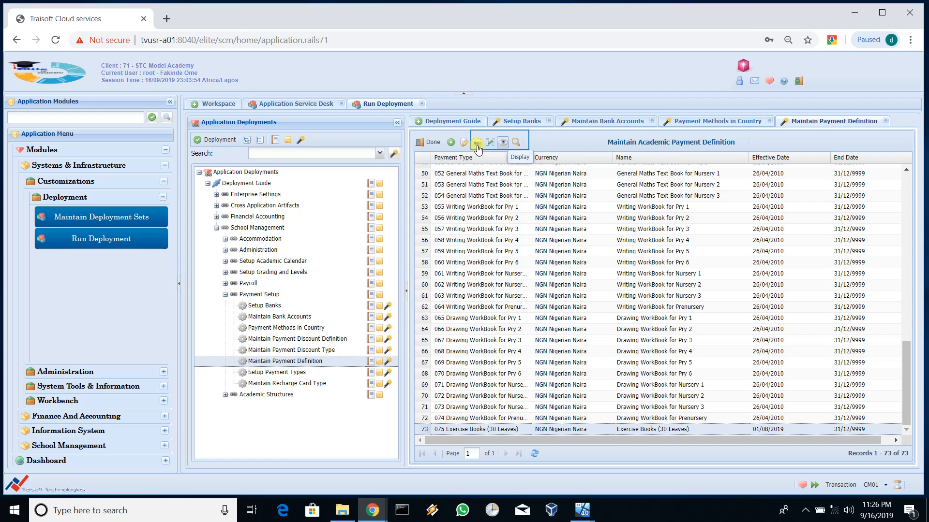
click(502, 142)
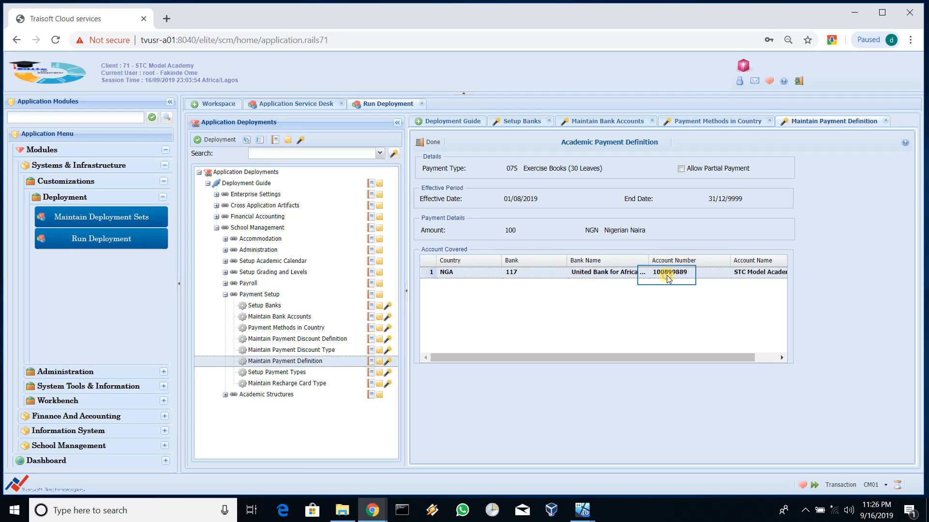
click(681, 170)
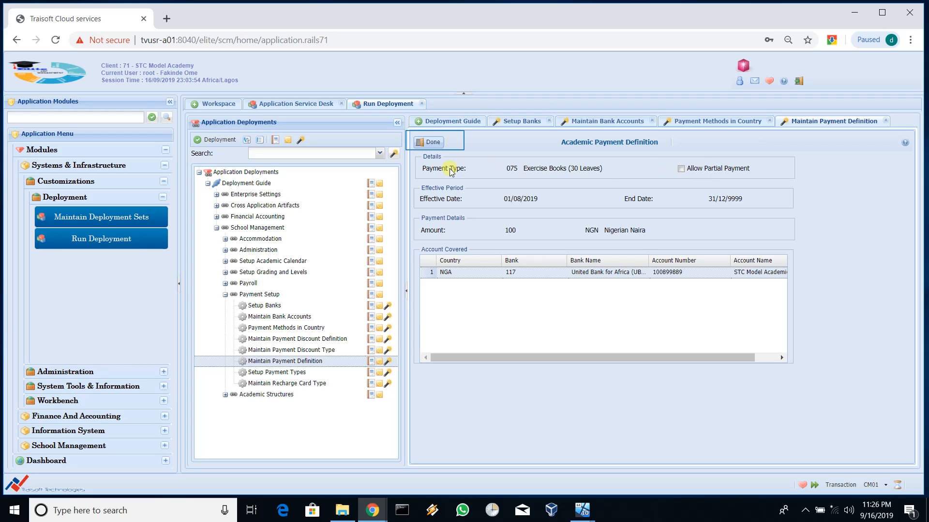
click(433, 142)
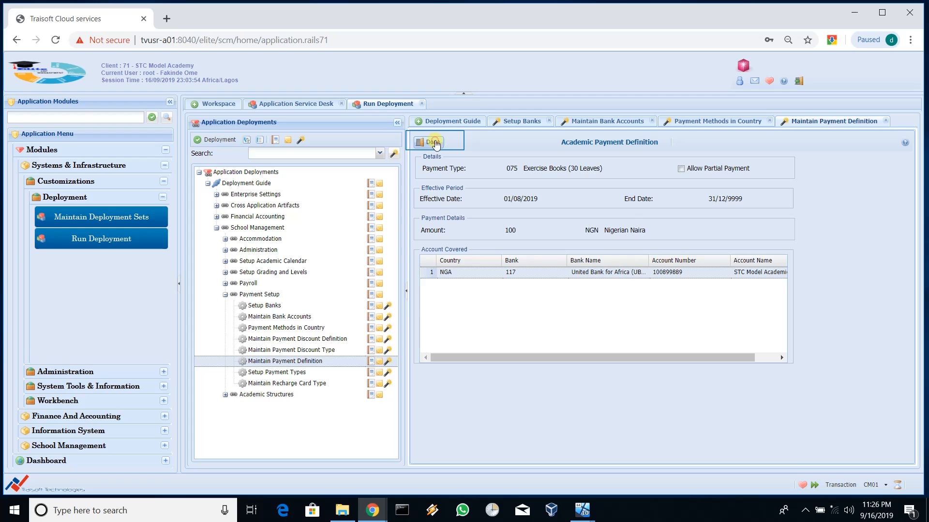
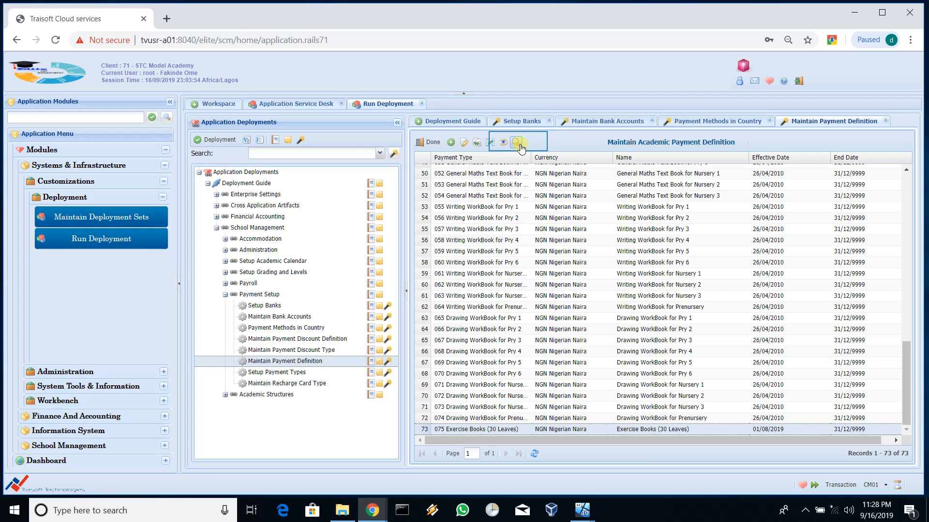
Step: Open the 075 Exercise Books (30 Leaves) definition overview and select its 100 NGN amount entry
click(516, 142)
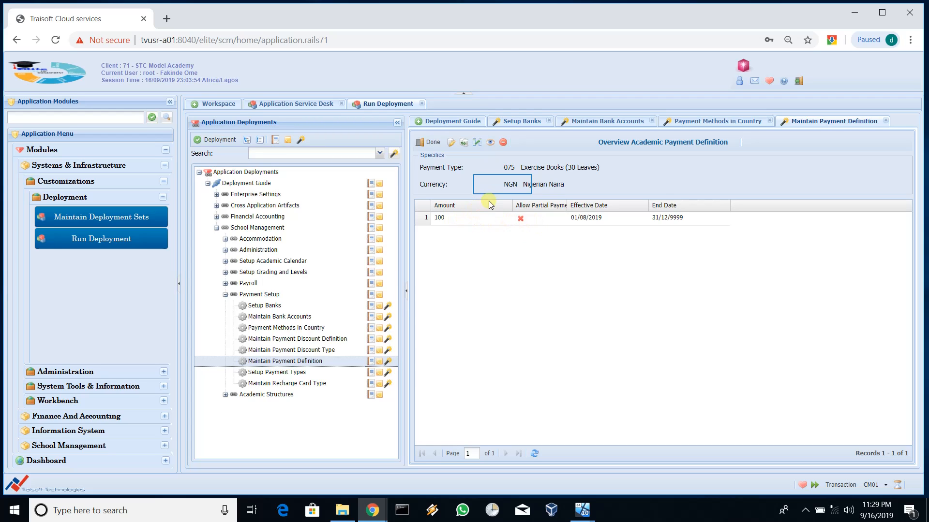
drag(502, 184, 578, 184)
click(472, 219)
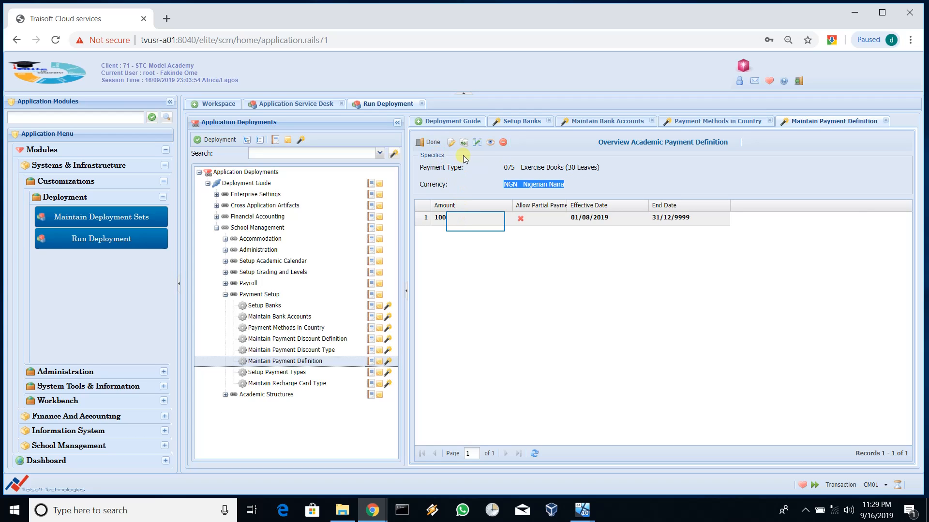
click(476, 222)
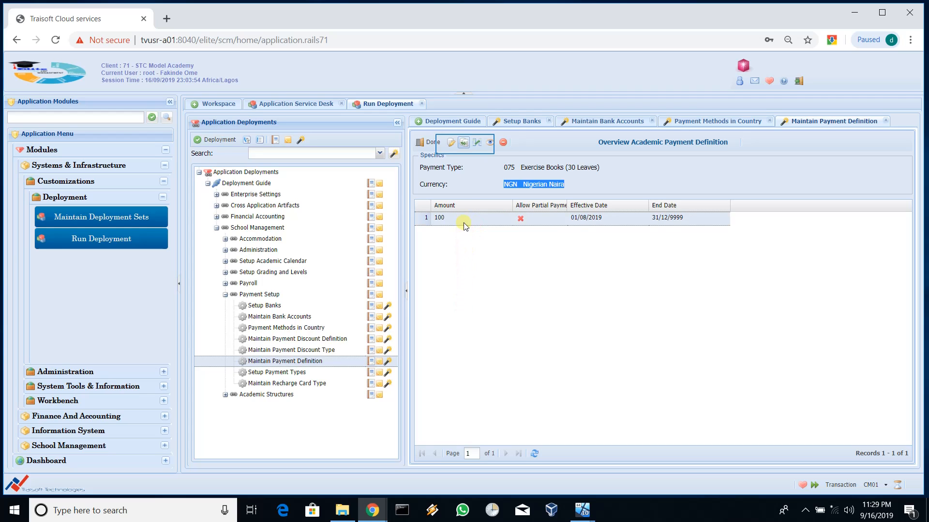
Step: Copy the 100 entry with effective date 16/09/2019 and change its amount to 110
click(465, 144)
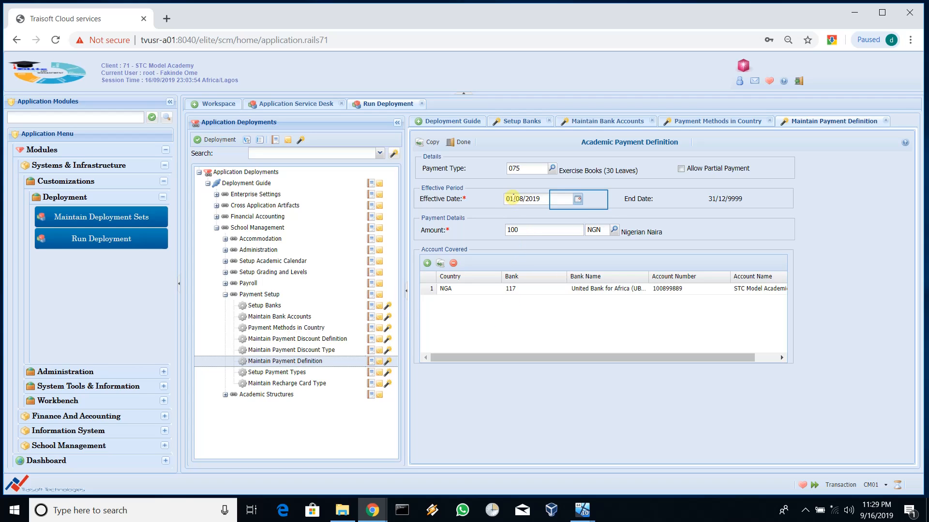
click(579, 200)
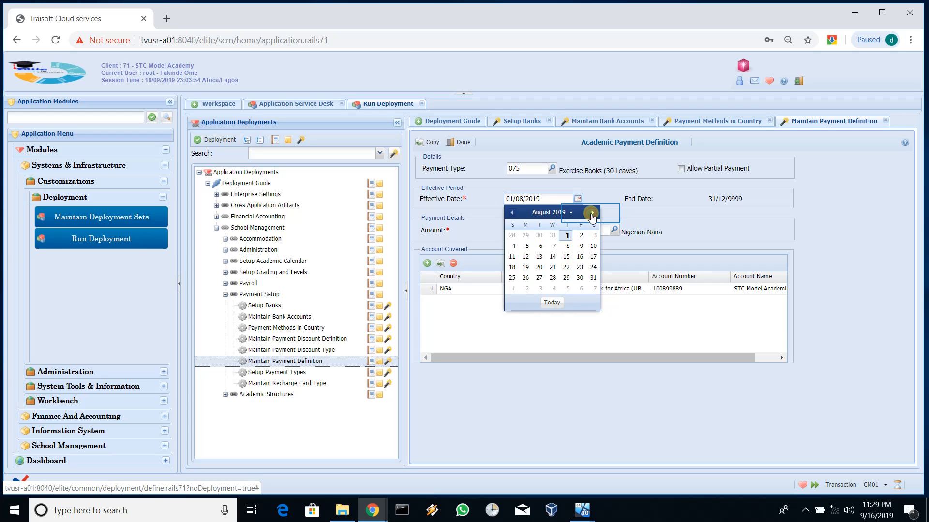
click(591, 213)
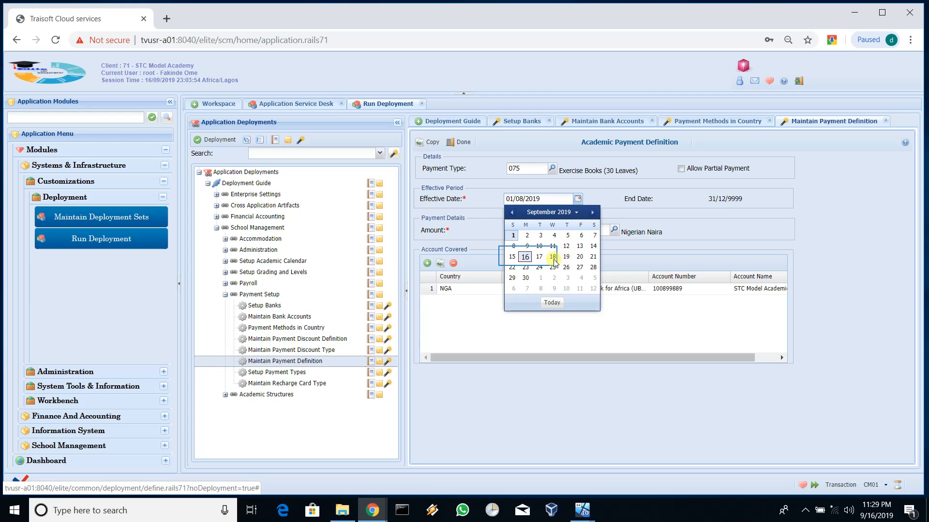
click(526, 256)
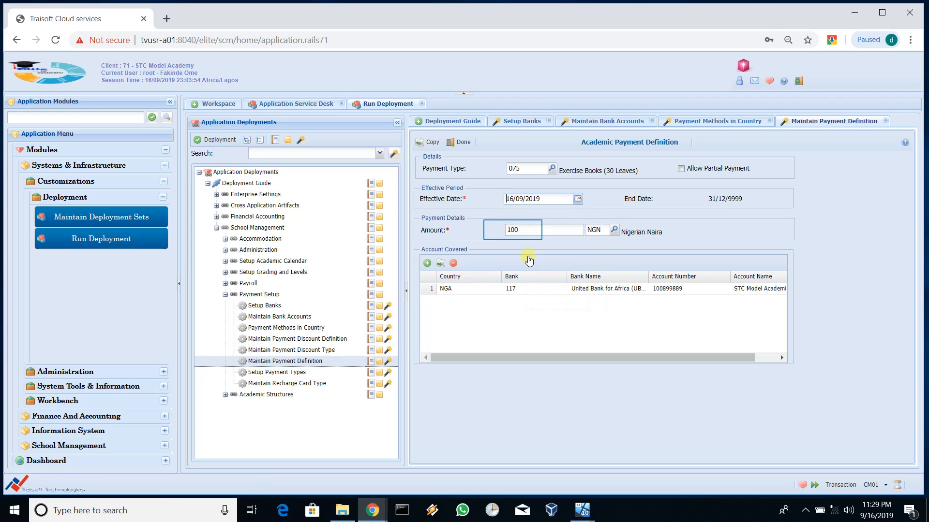
click(512, 229)
key(BackSpace)
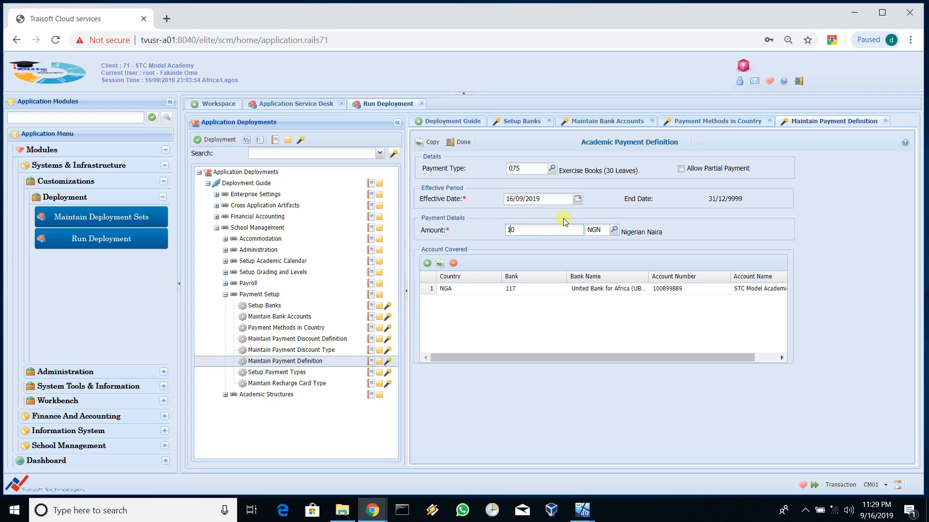
text(2)
key(BackSpace)
text(1)
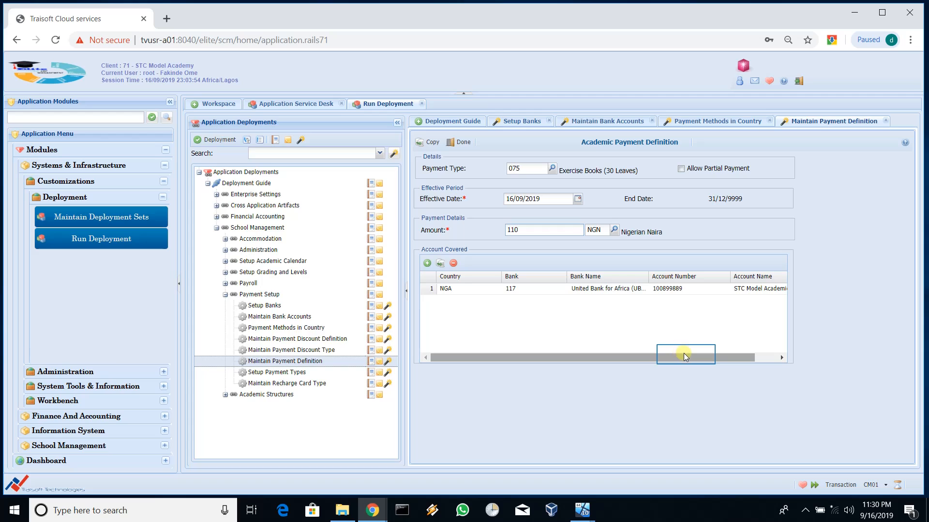
Step: Change the covered account row to bank 002 First Bank and the academy's First Bank account number
click(553, 290)
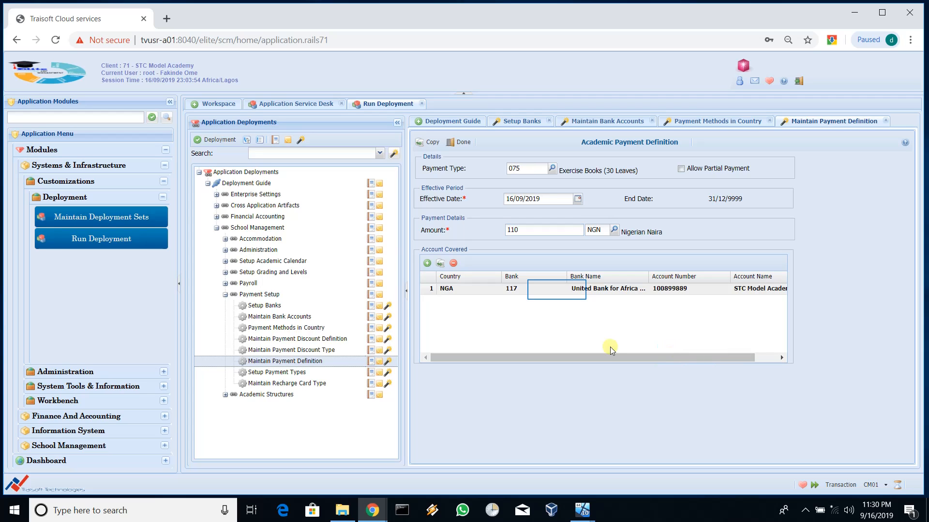
double_click(554, 293)
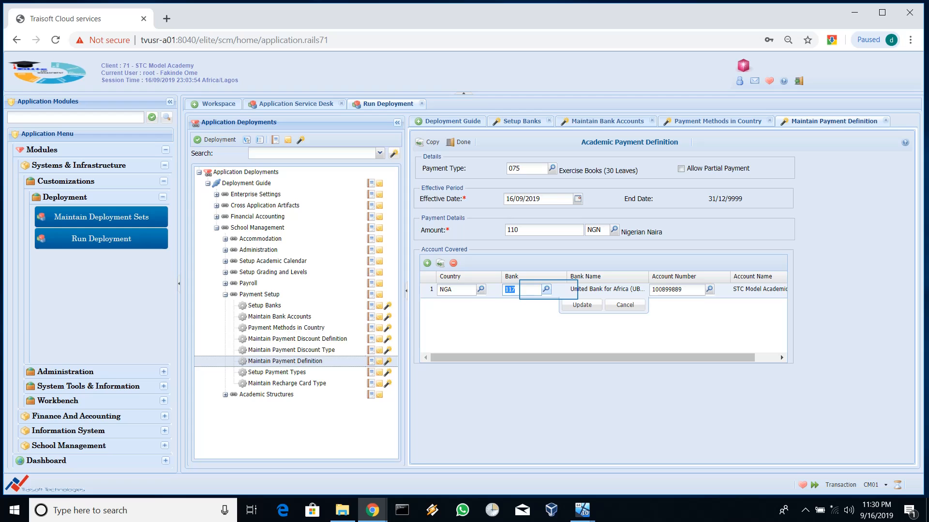
click(546, 289)
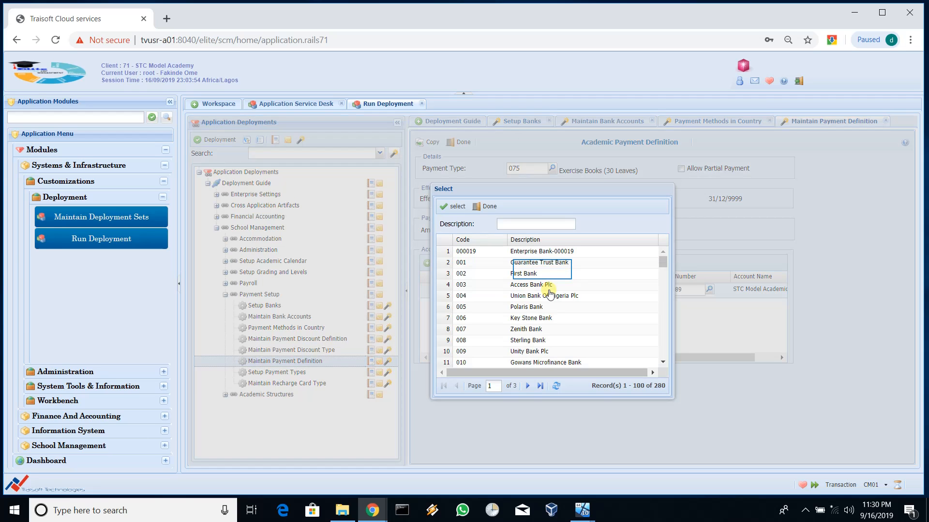
double_click(543, 271)
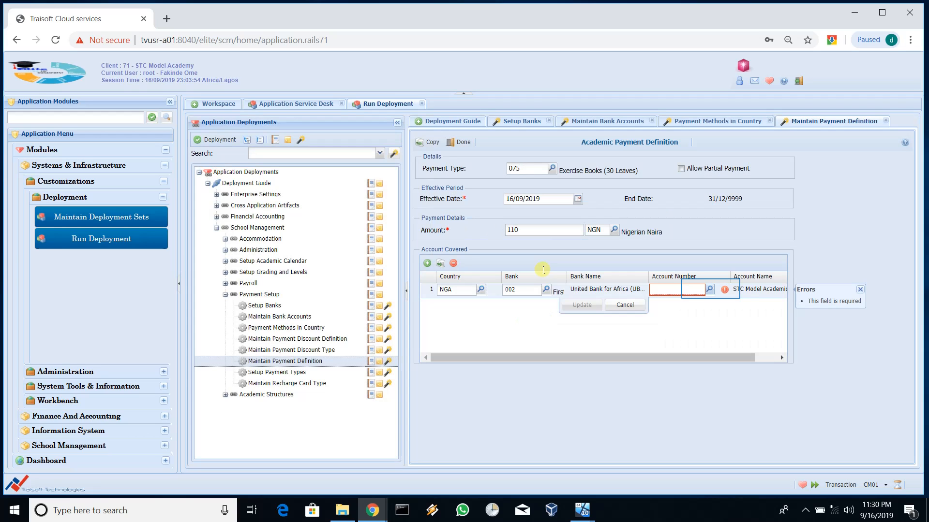
click(710, 289)
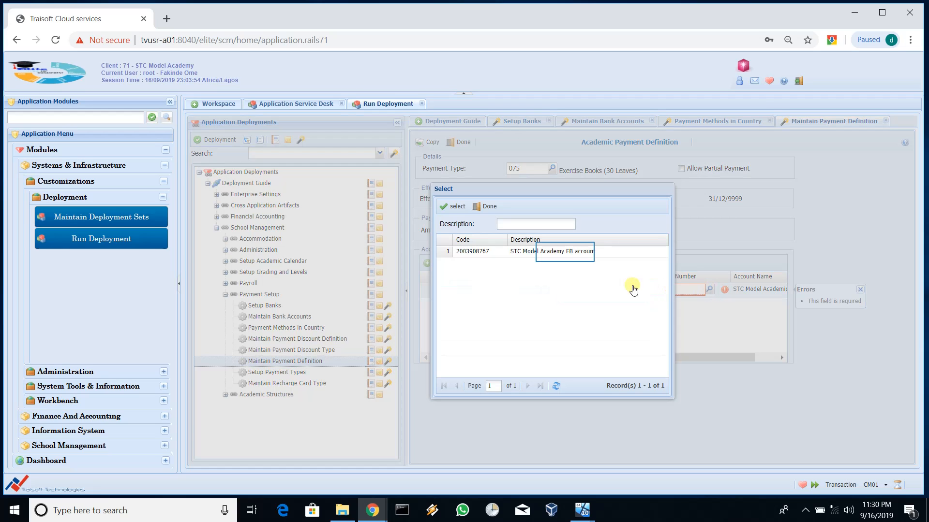
double_click(566, 255)
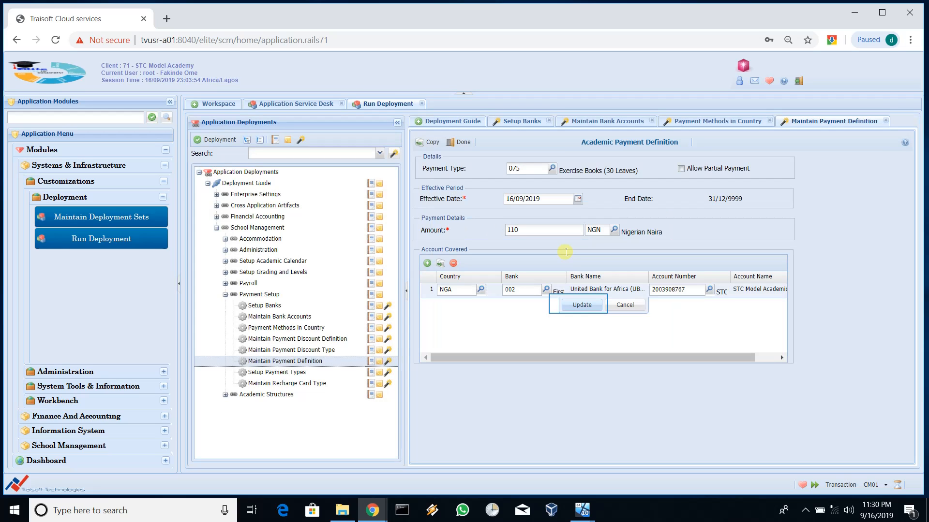
click(580, 305)
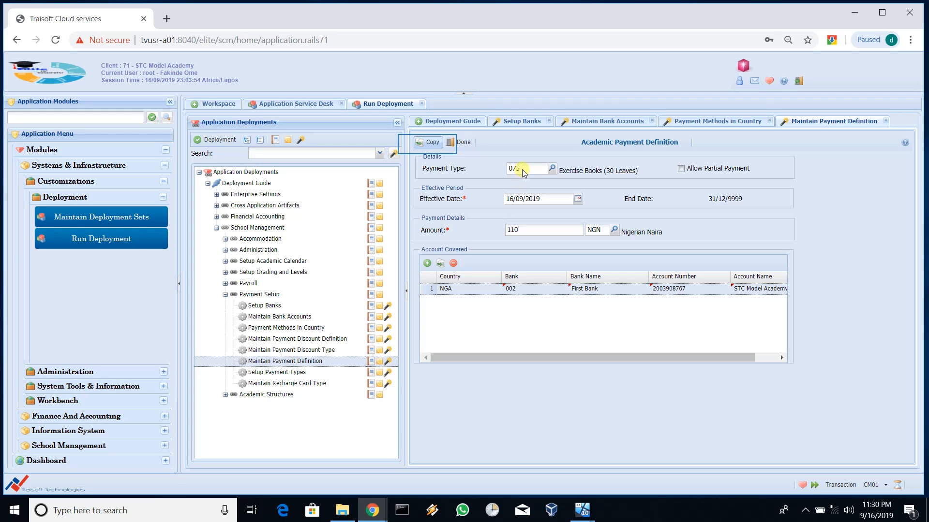
Step: Submit the copied 110 definition, refresh the list, and select the new 110 entry in row 2
click(428, 144)
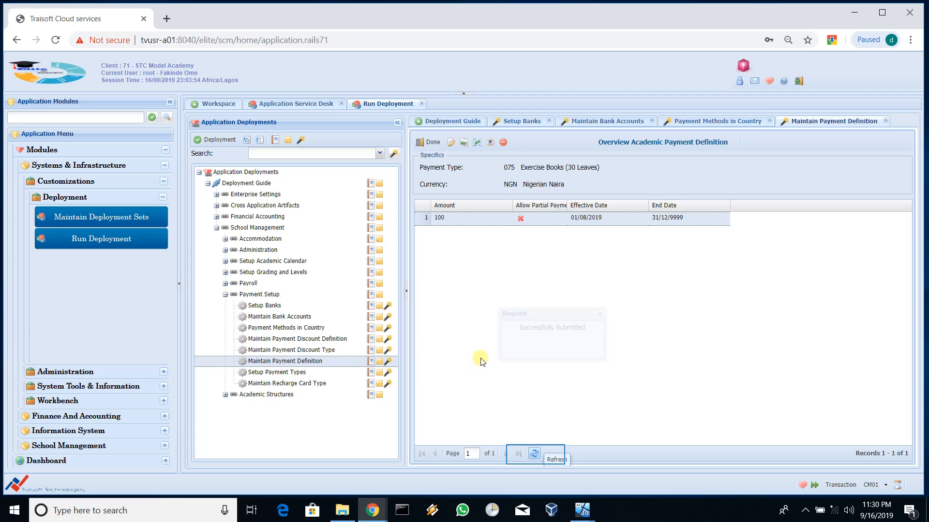
click(535, 454)
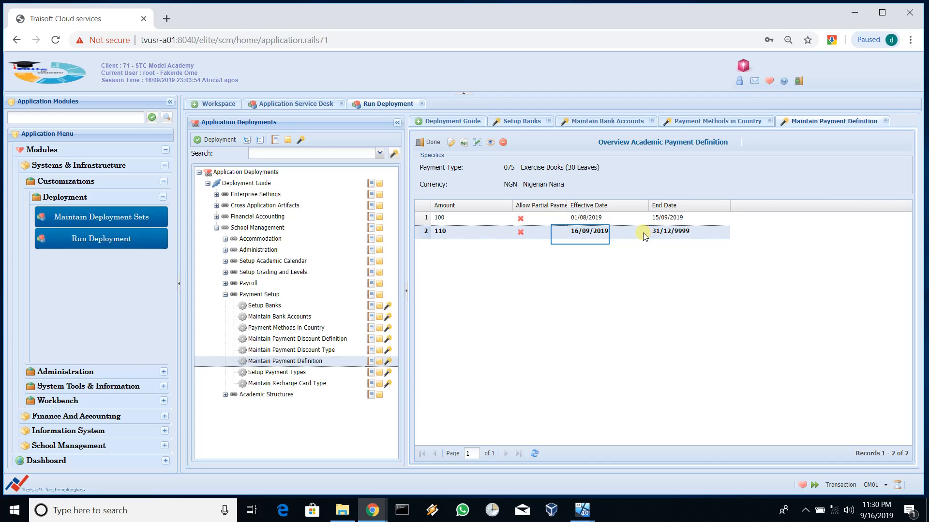
click(580, 235)
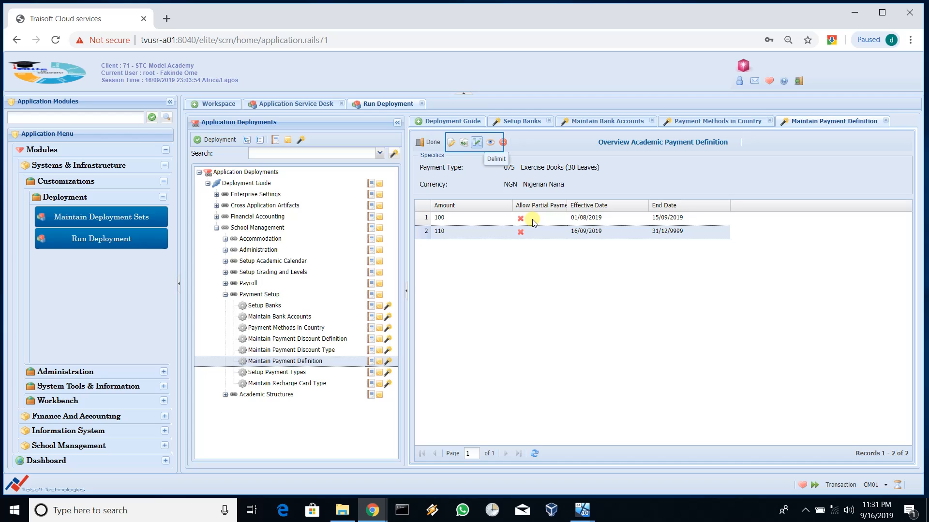
Step: Delimit the 110 Exercise Books entry with an end date of 31/12/2019 and submit it
click(476, 144)
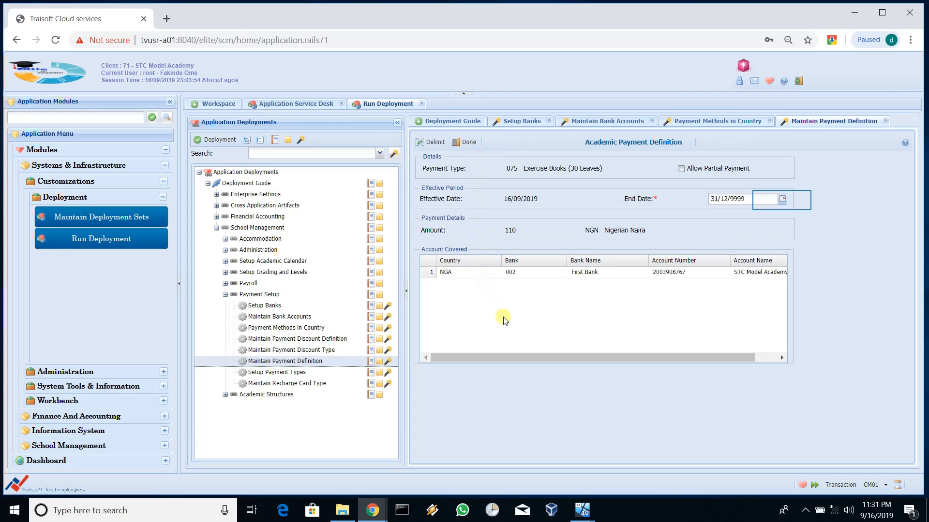
click(782, 200)
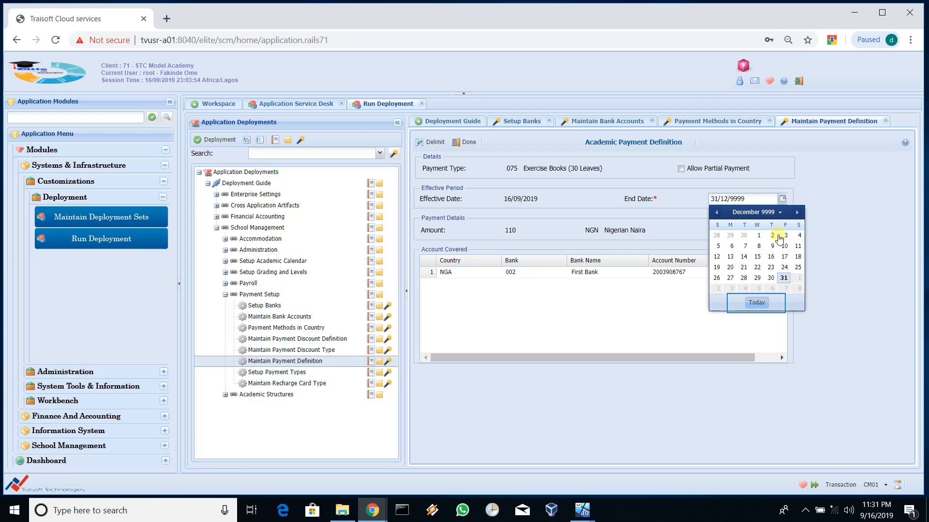
click(758, 305)
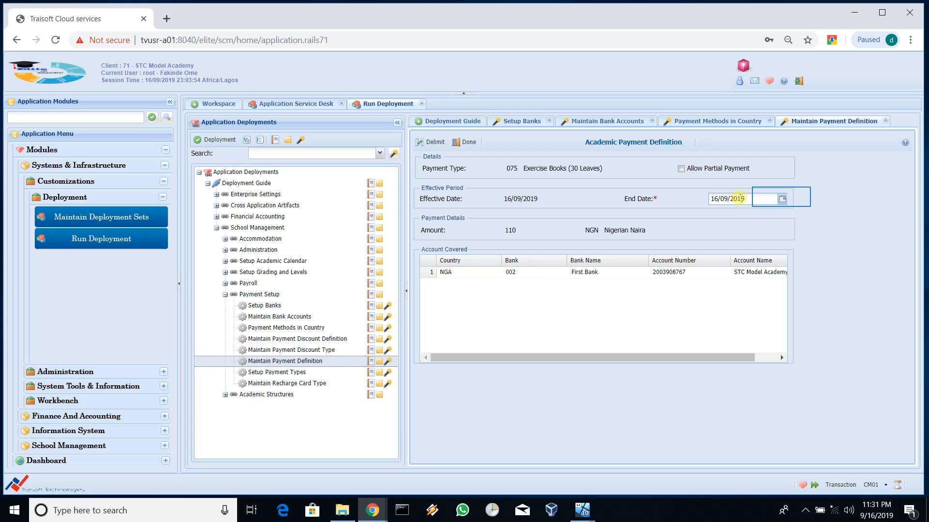
click(782, 198)
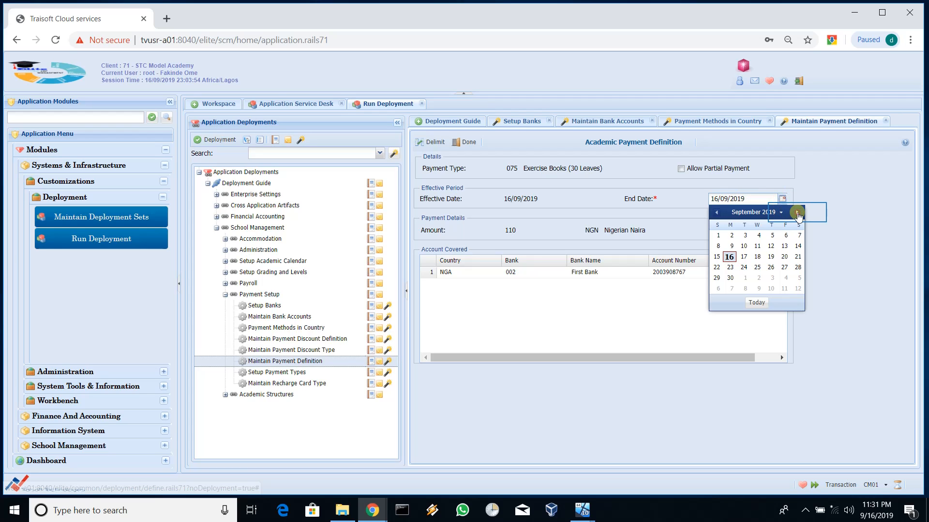
click(797, 213)
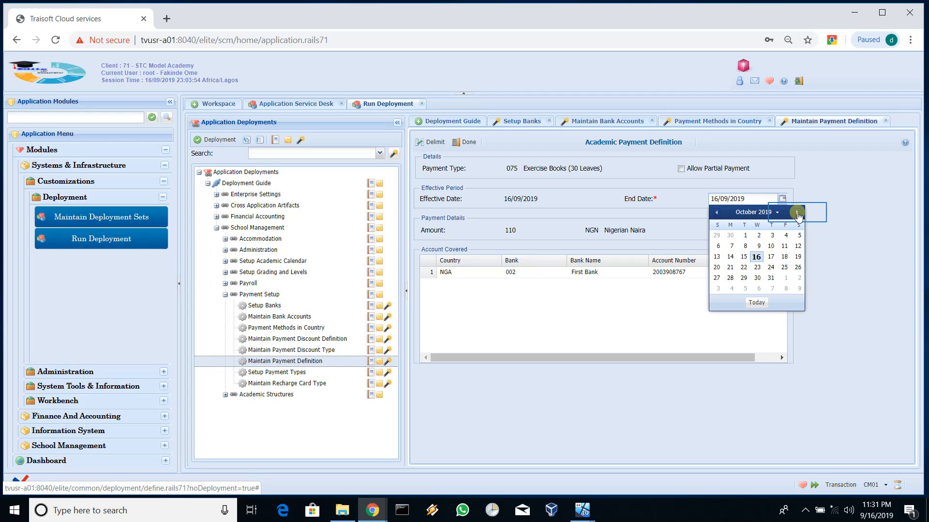
click(797, 213)
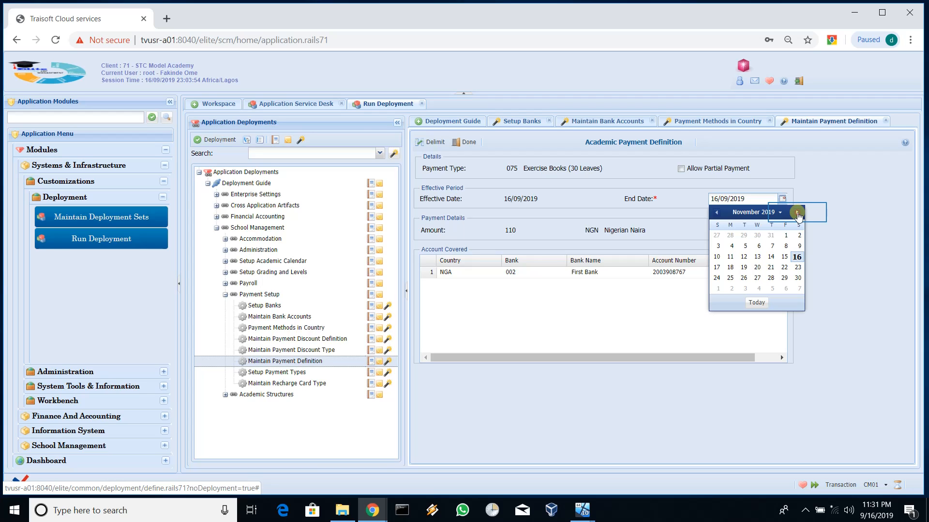
click(797, 213)
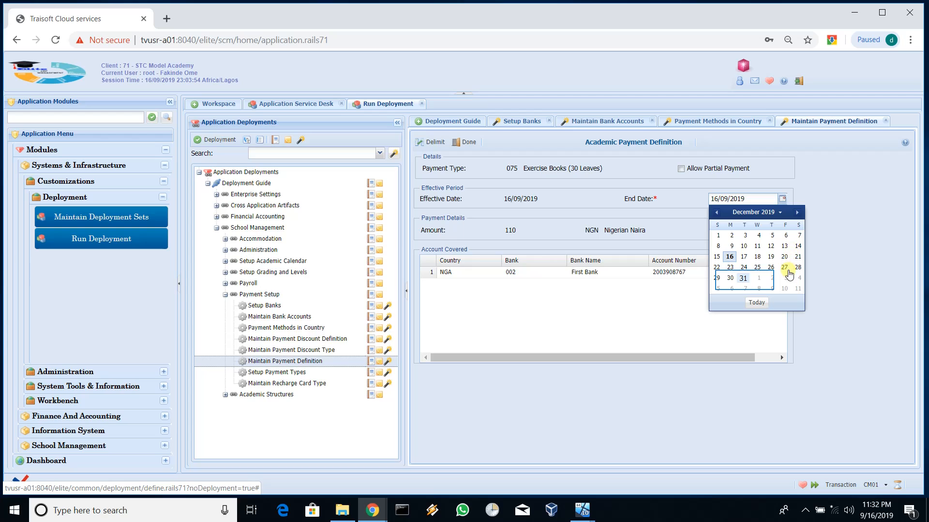
click(743, 278)
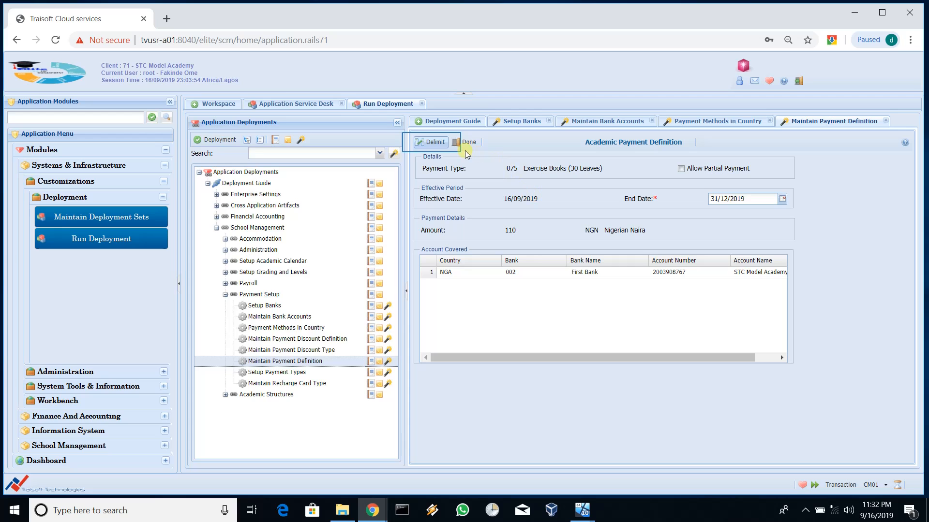
click(432, 142)
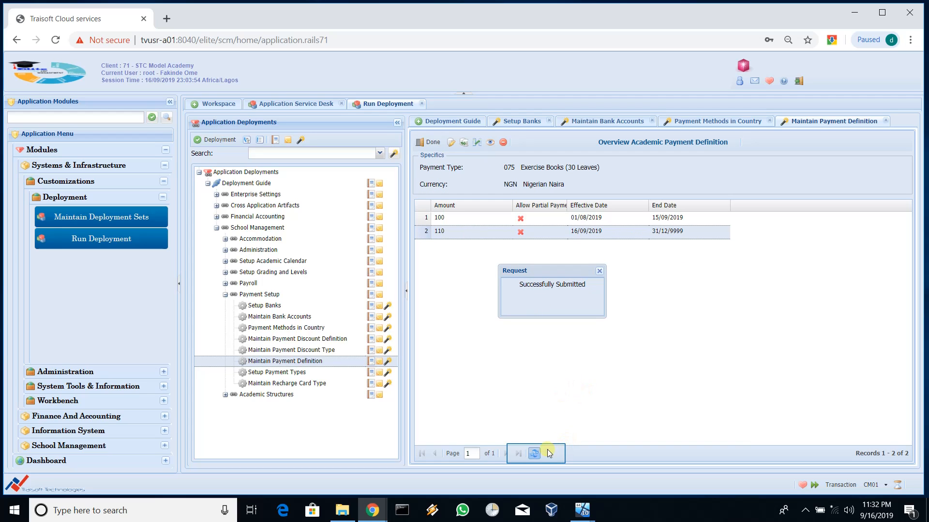
Step: Dismiss the confirmation and refresh the overview to show 110 running 16/09/2019 to 31/12/2019
click(535, 454)
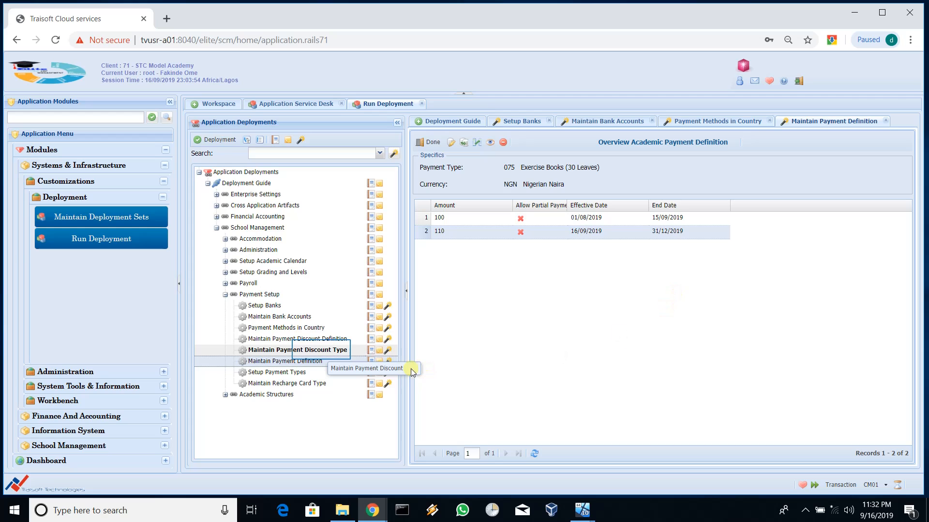
Step: Open Maintain Payment Discount Type, listing 01 Fifty Percent Discount on Fees and 02 Ten Percent on Books
click(323, 351)
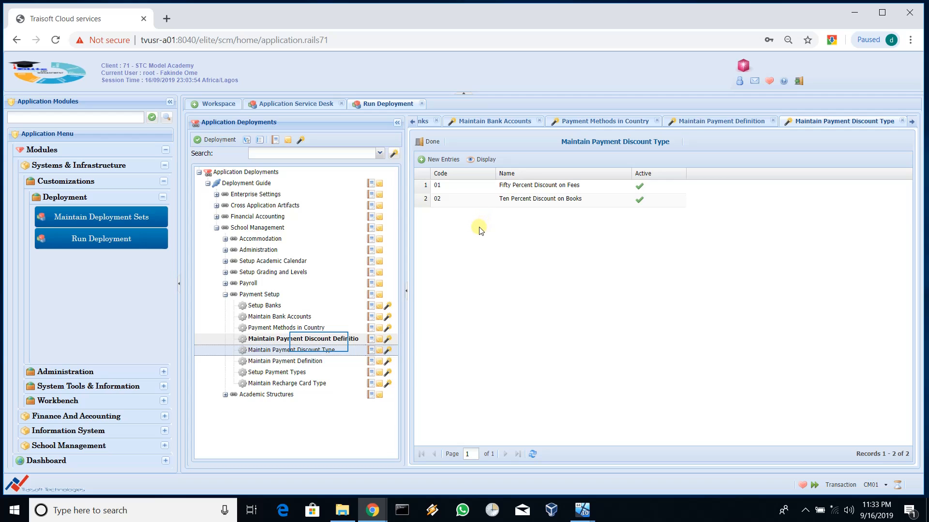
Step: Open Maintain Payment Discount Definition showing both discounts effective 16/04/2019 through 31/12/9999
double_click(319, 340)
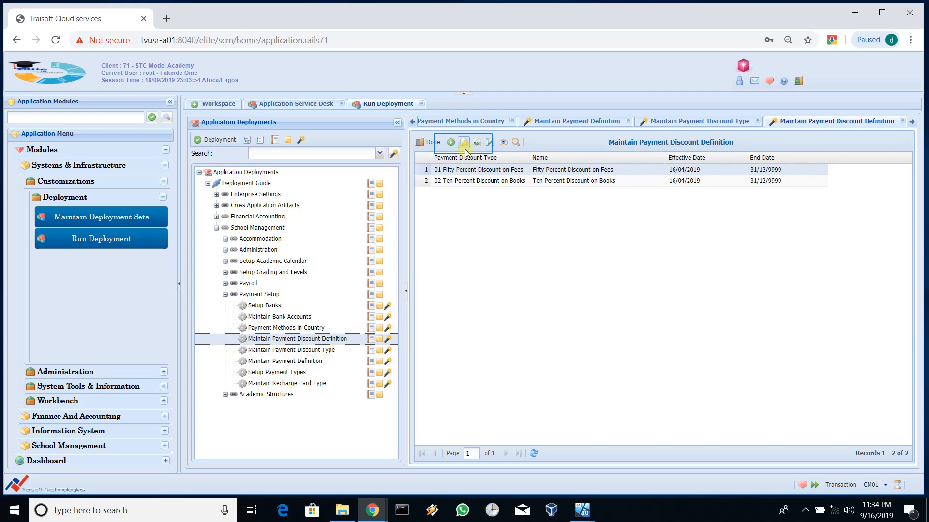
Step: Open the Fifty Percent Discount on Fees definition, showing 50 percent on 001 Uniform Payment
click(463, 143)
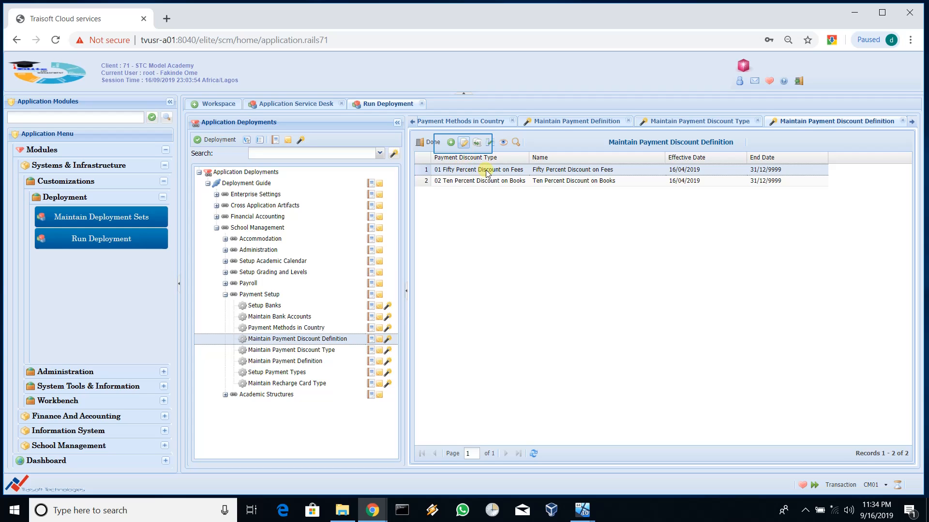
click(463, 144)
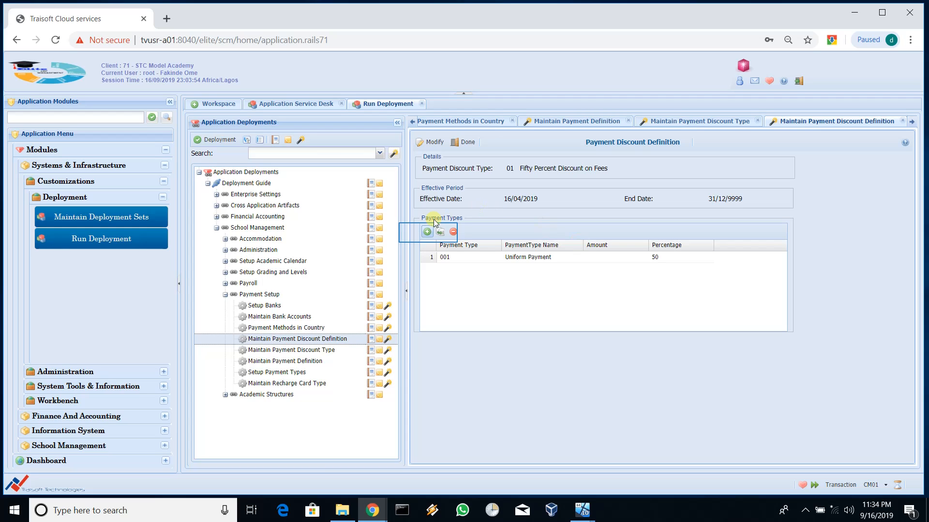
Step: Add payment type 075 Exercise Books (30 Leaves) at 50 percent, then insert another blank row
click(428, 232)
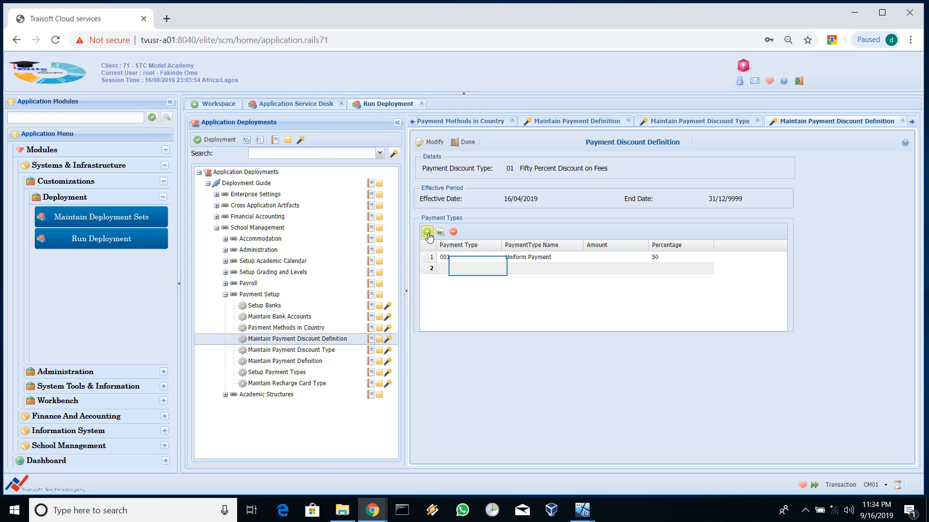
click(478, 270)
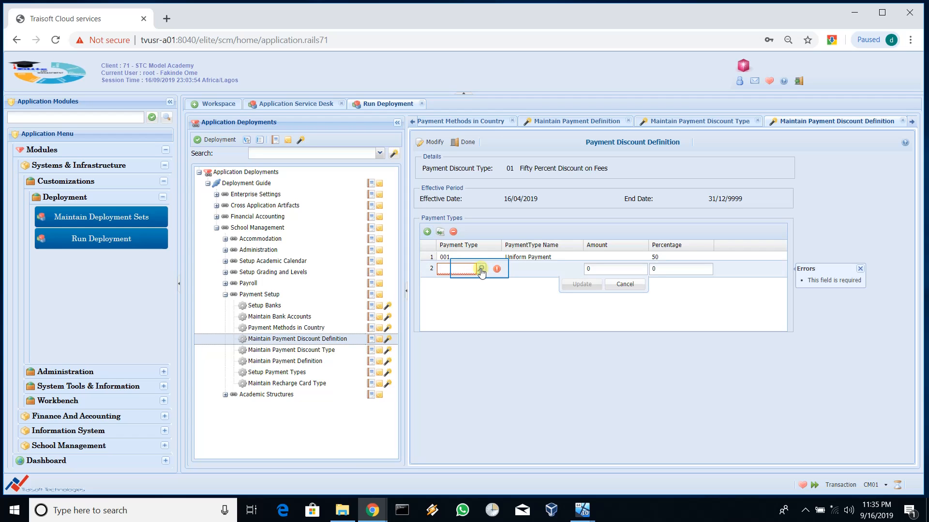
click(480, 269)
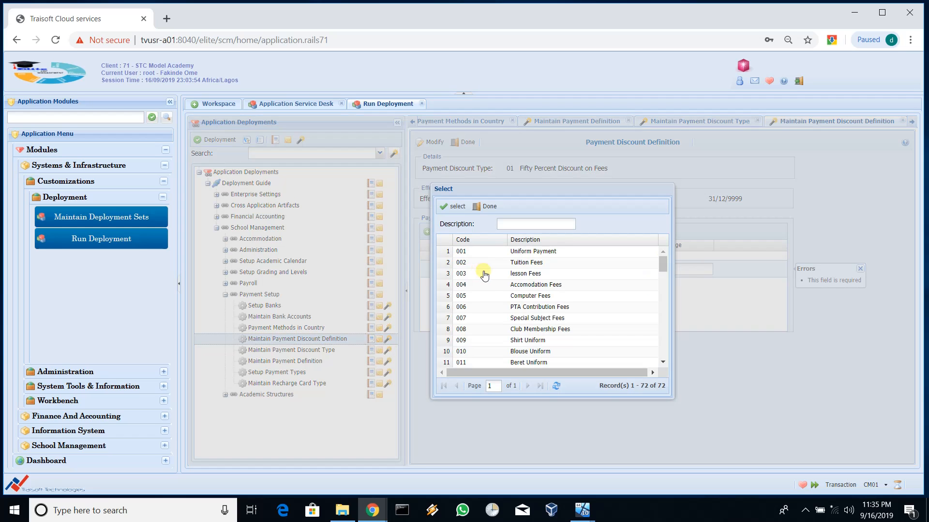
scroll(571, 302, down, 10)
scroll(581, 340, down, 3)
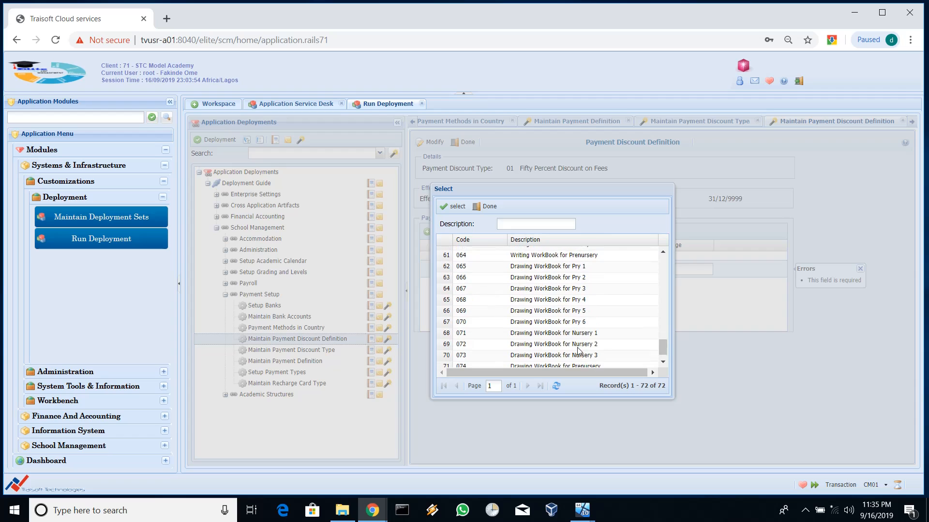
click(575, 362)
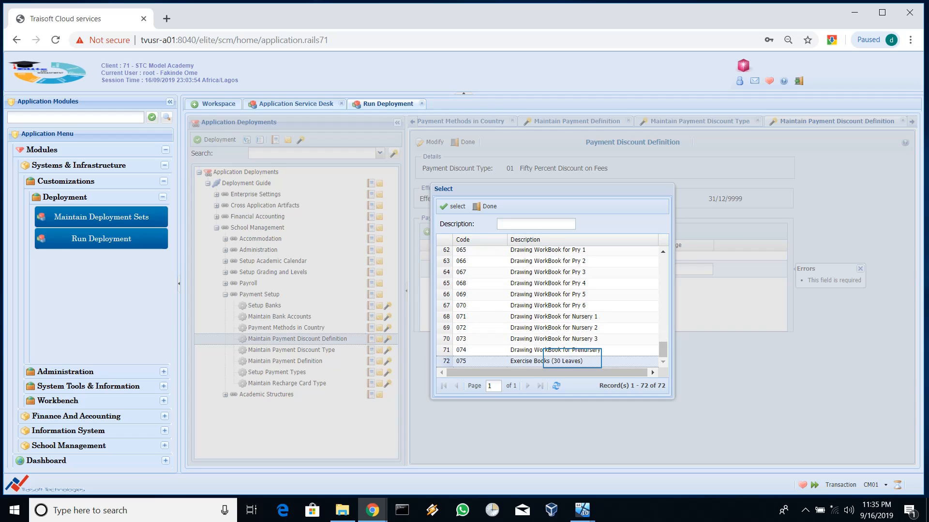
double_click(572, 359)
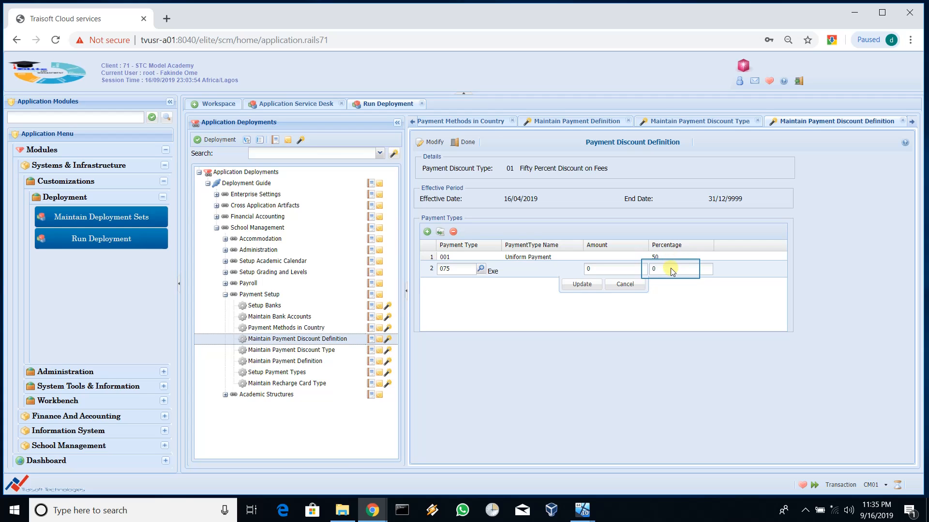
click(670, 268)
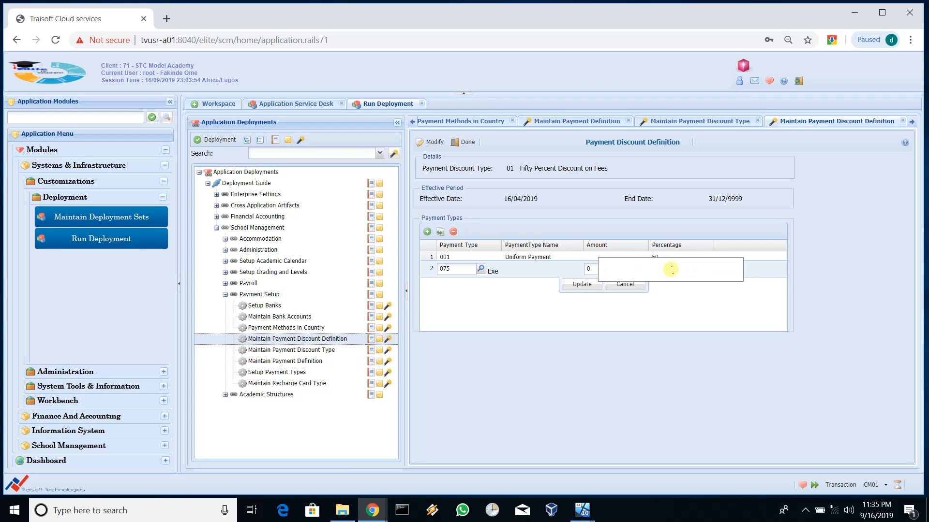
text(50)
key(Return)
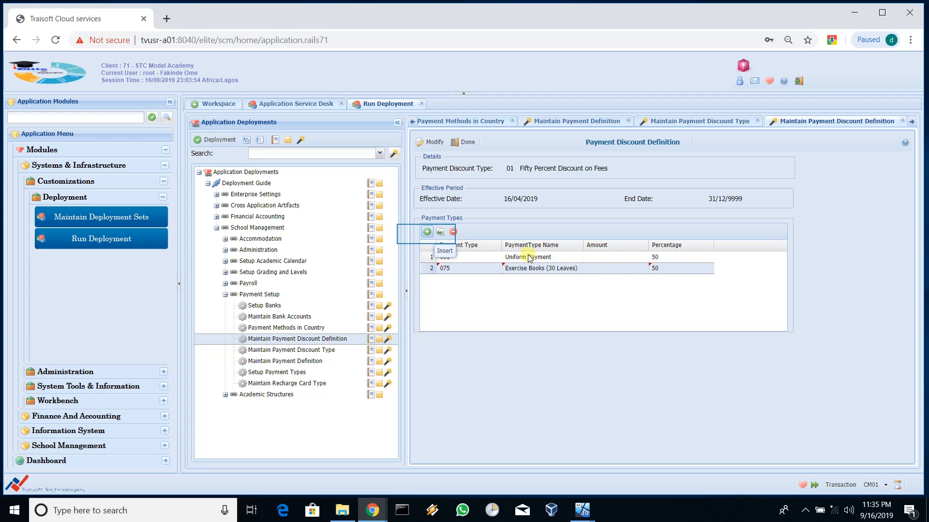
click(427, 231)
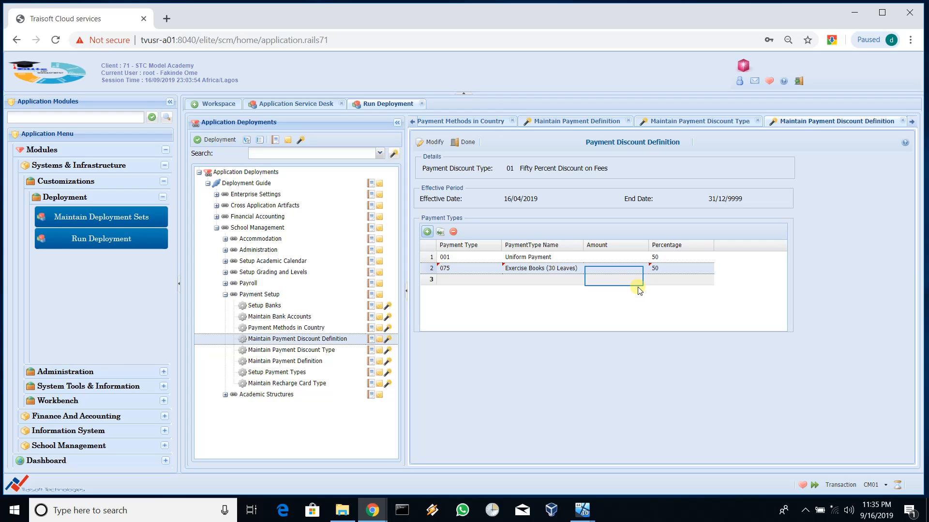
Step: Fill row 3 of the payment types with 003 lesson Fees and an amount of 300
click(608, 280)
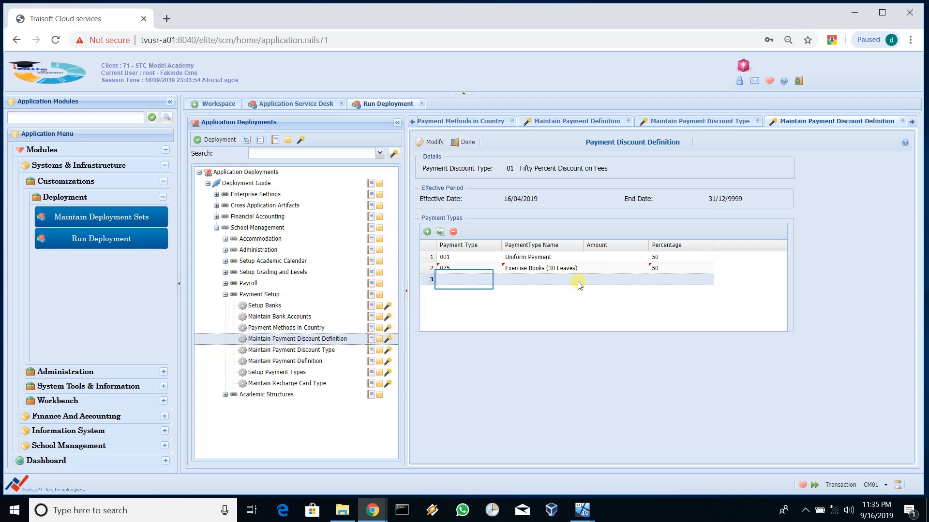
click(465, 280)
click(465, 281)
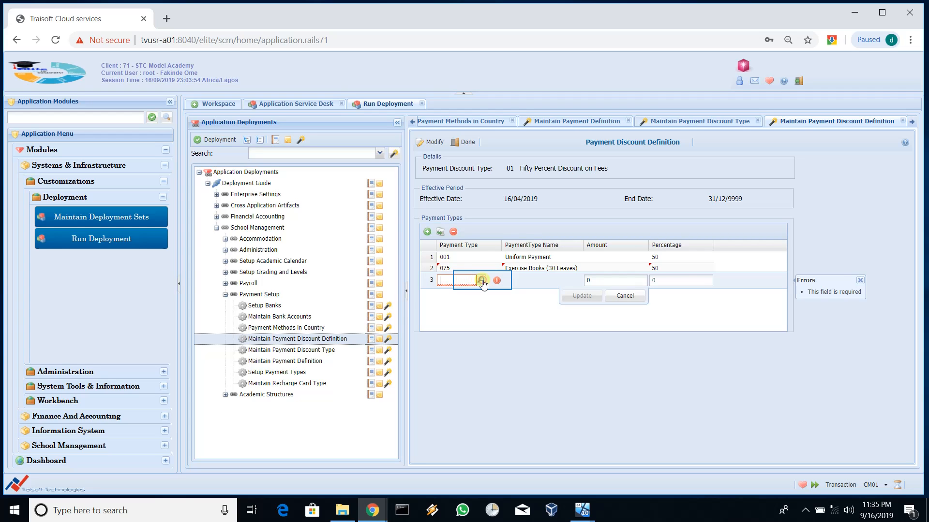
click(481, 280)
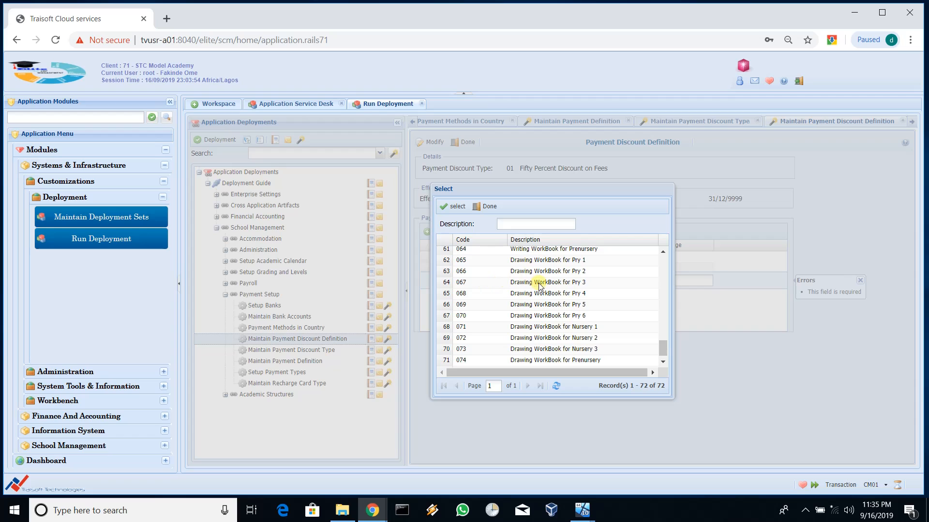
scroll(547, 291, up, 15)
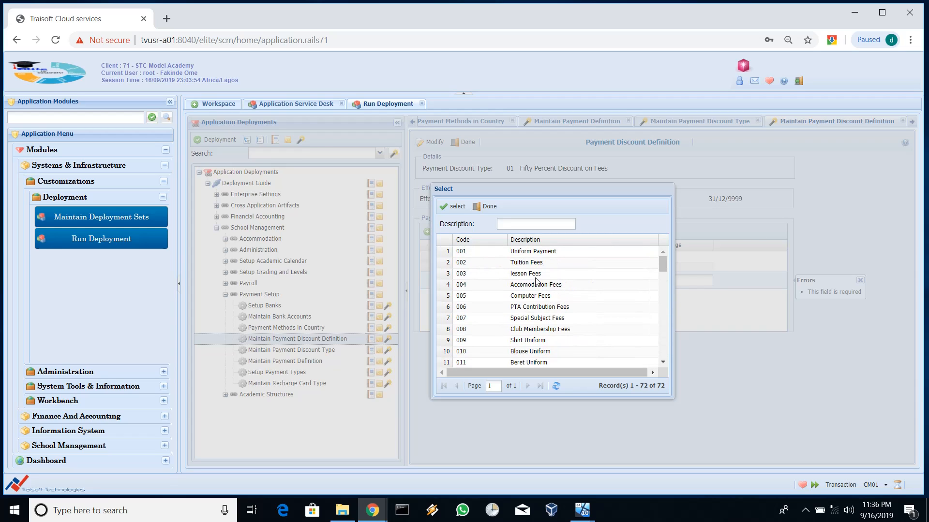
click(536, 274)
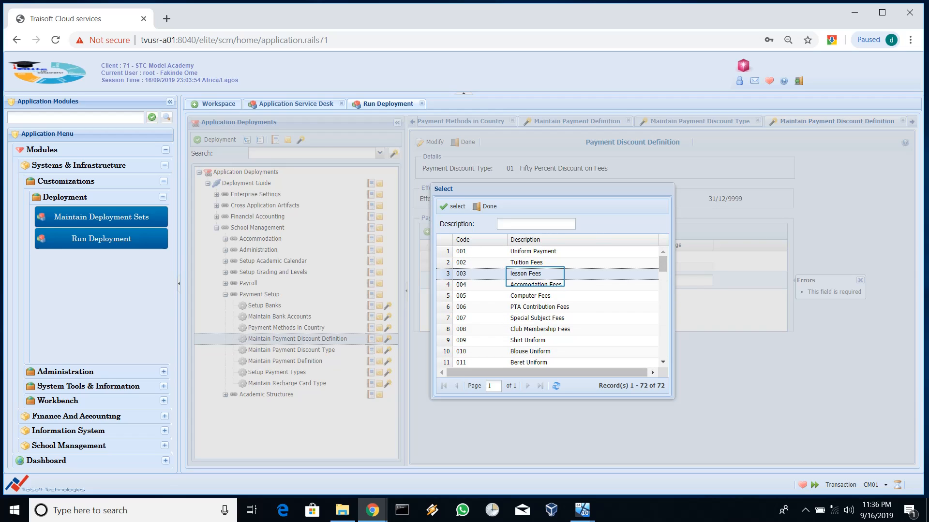
double_click(535, 276)
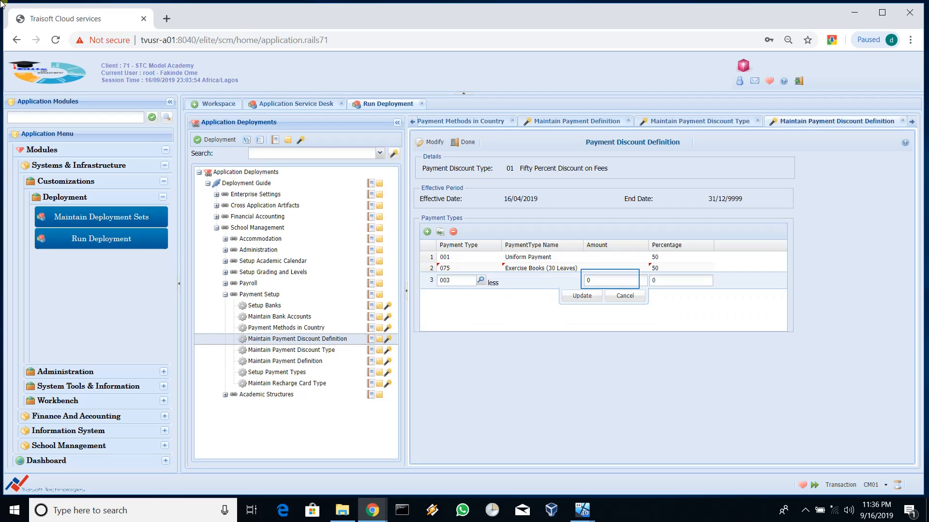
click(610, 280)
text(3)
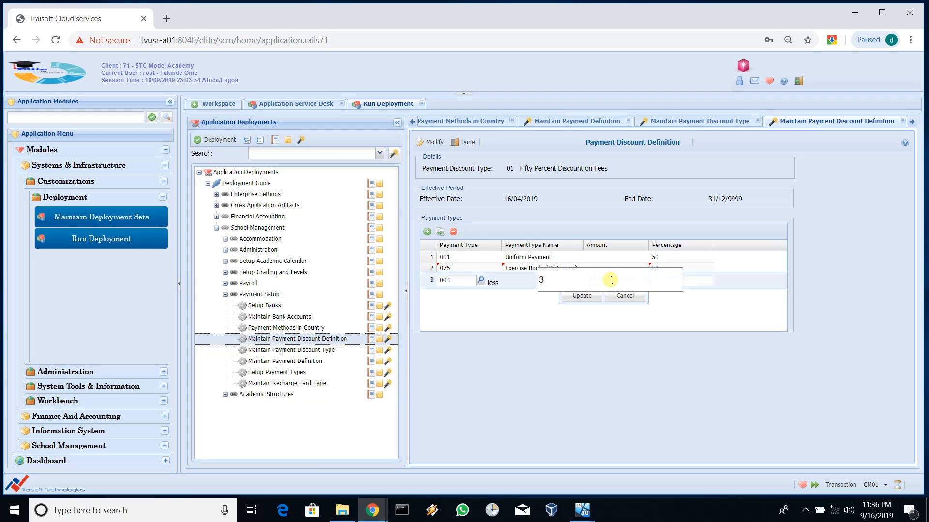
text(00)
key(Return)
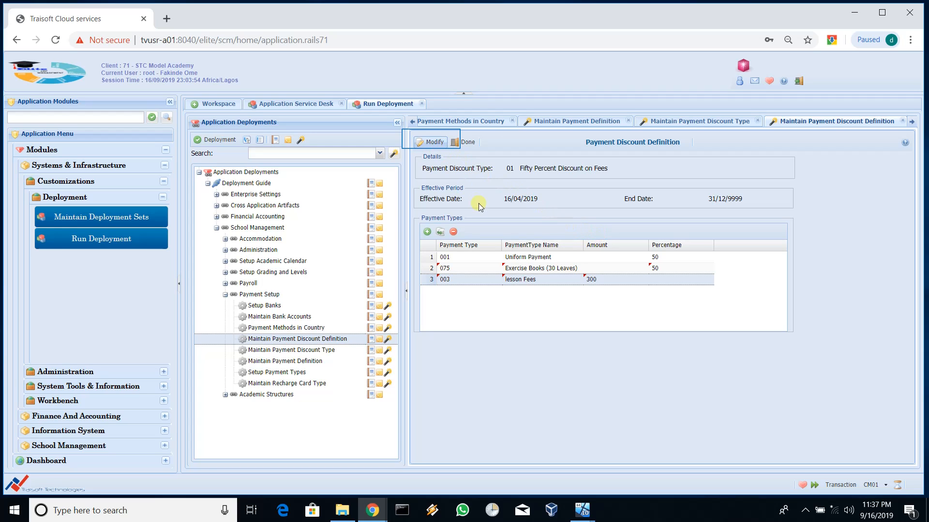
Step: Save the Fifty Percent discount definition and return to the refreshed definitions list
click(432, 142)
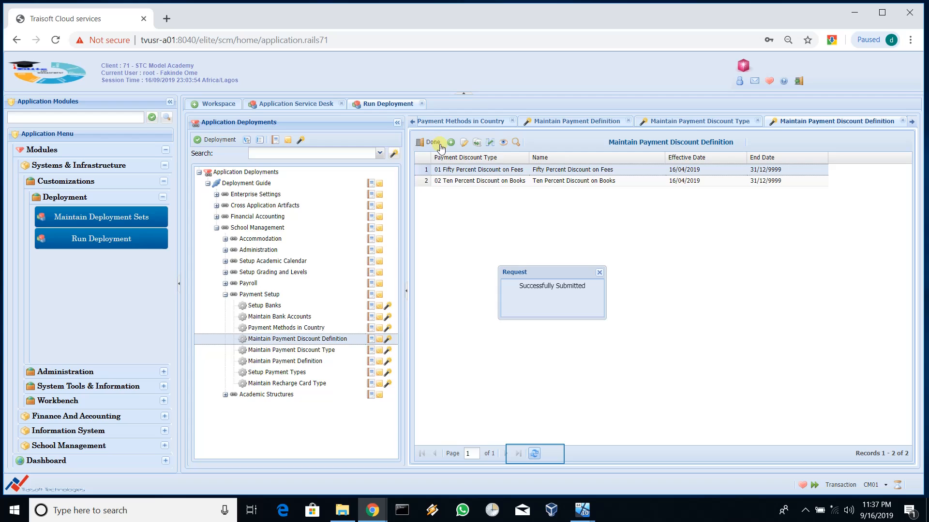
click(535, 455)
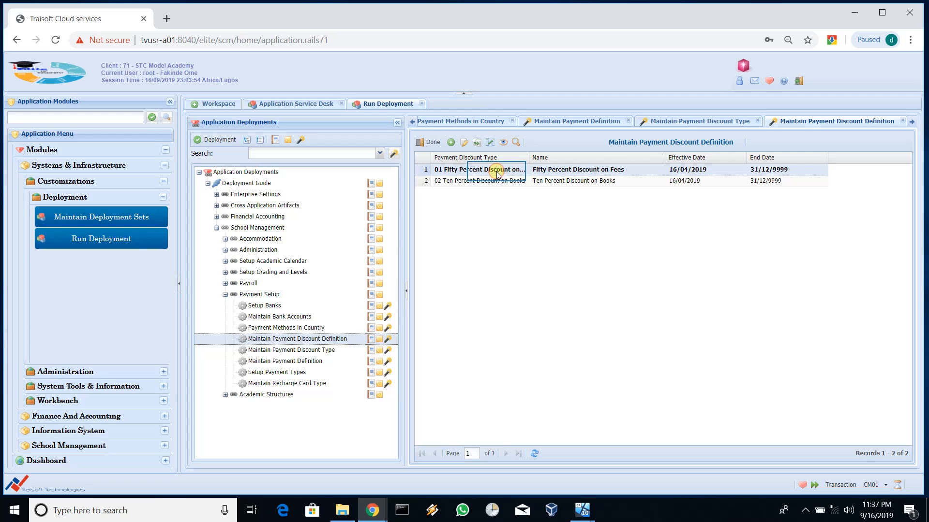
key(Down)
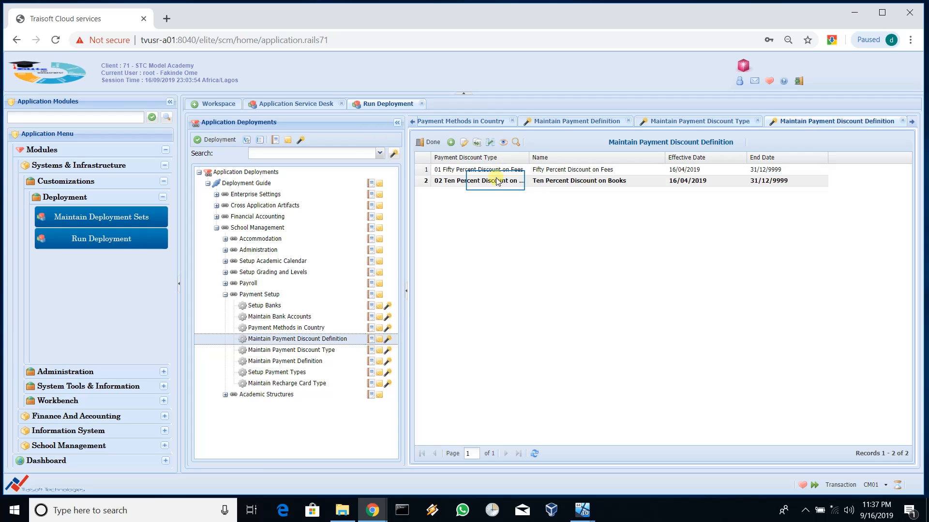
Step: Open the Fifty Percent Discount on Fees definition to check lesson Fees 300 was saved
key(Up)
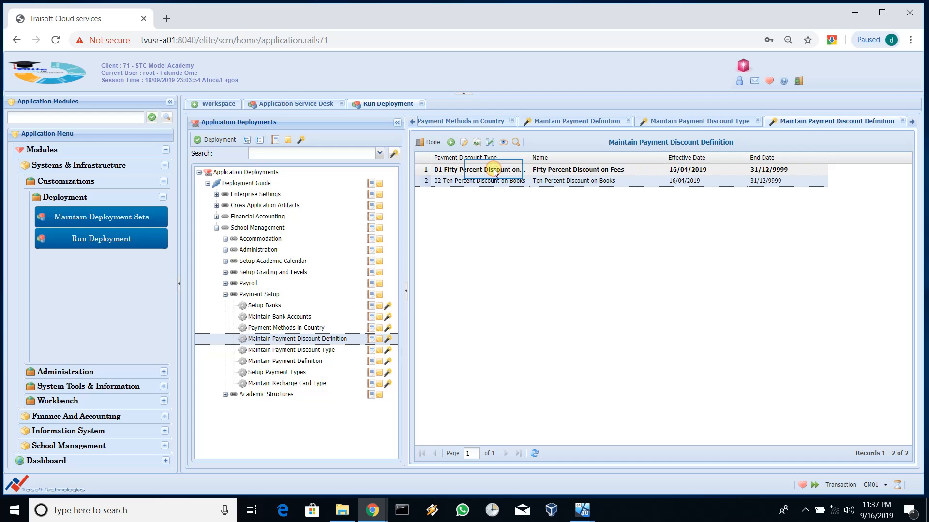
click(494, 171)
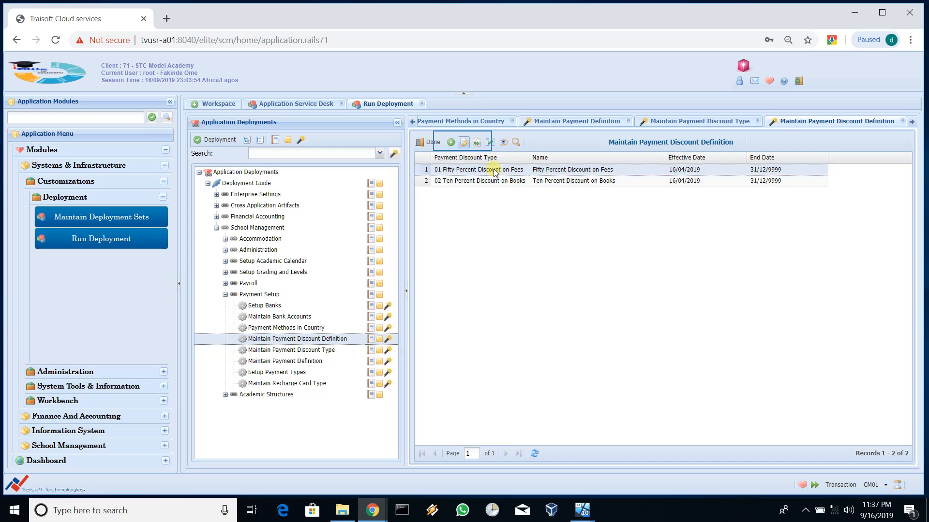
click(463, 143)
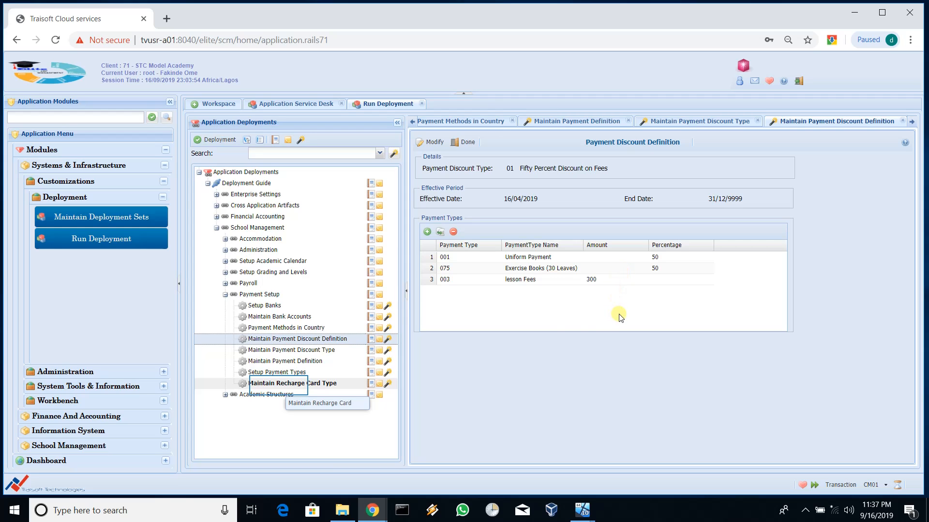
Step: Open Maintain Recharge Card Type from Payment Setup and select the LOCAL Local Recharge Card record
double_click(279, 385)
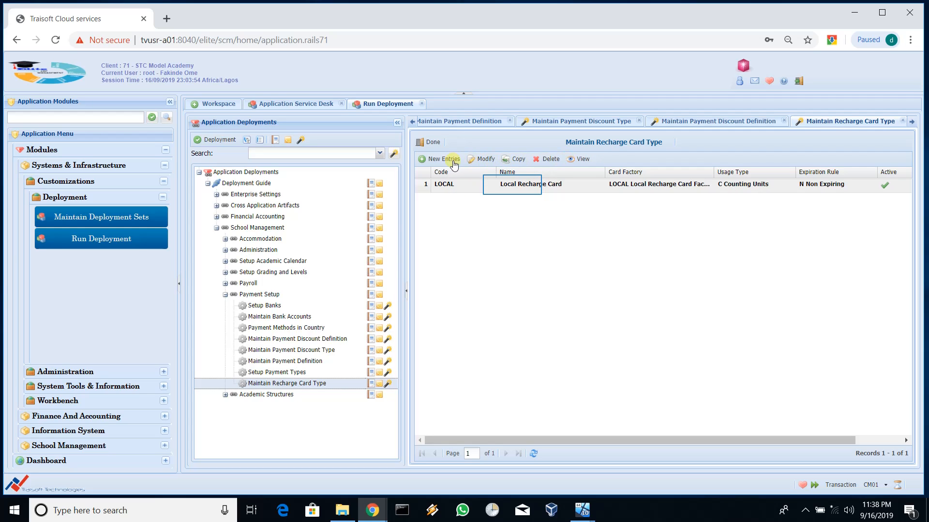
click(513, 186)
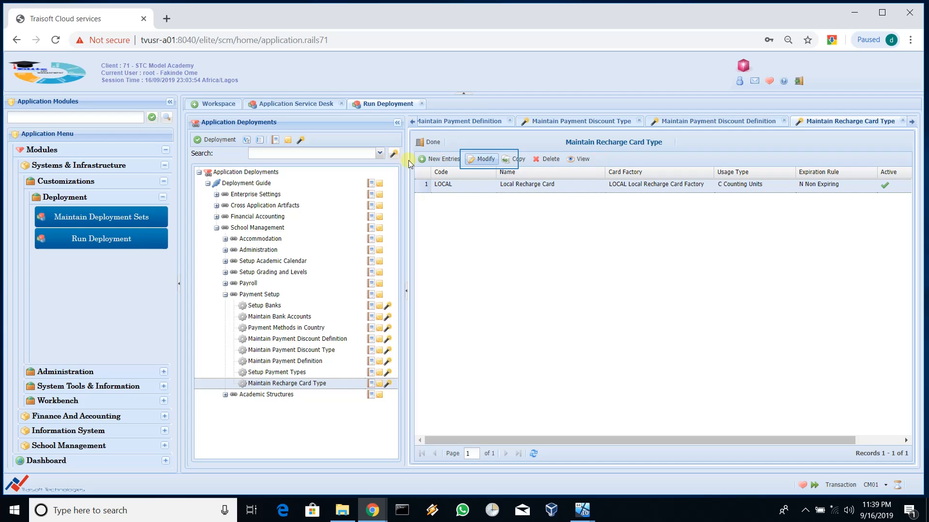
click(490, 162)
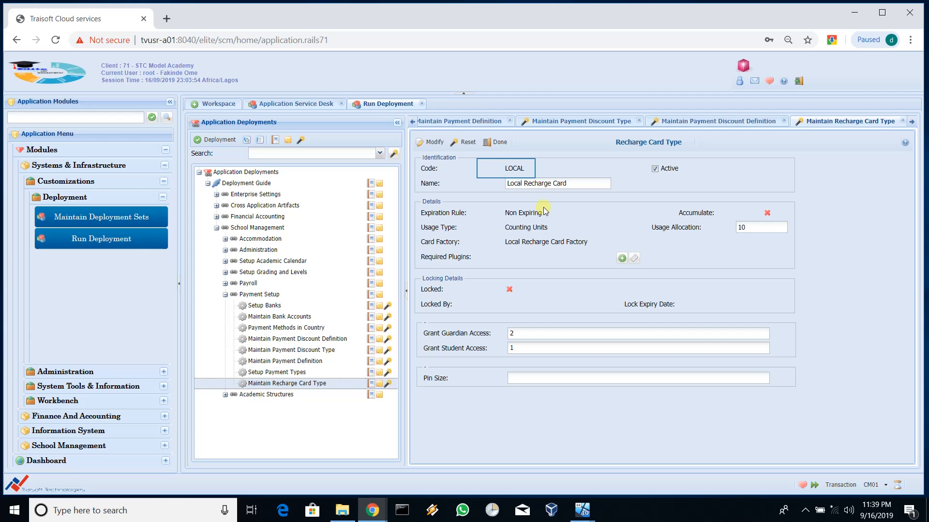
double_click(509, 168)
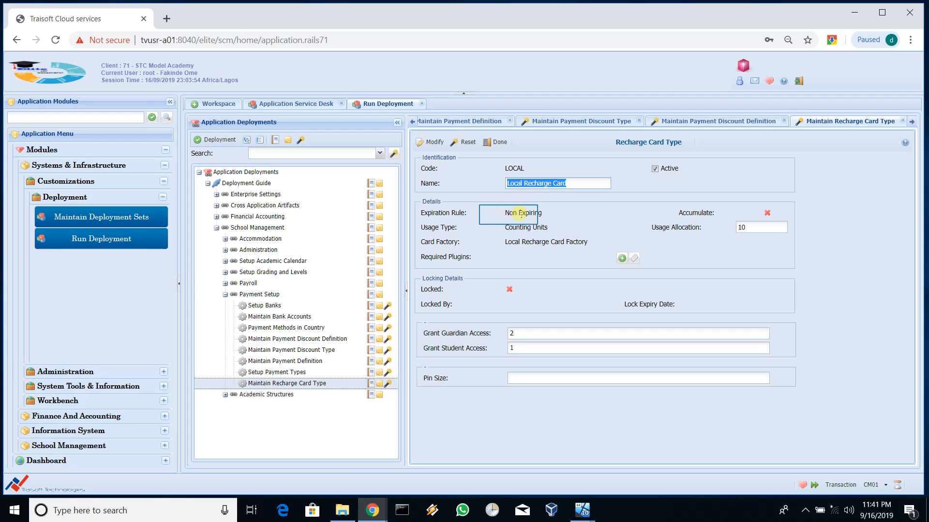
click(551, 209)
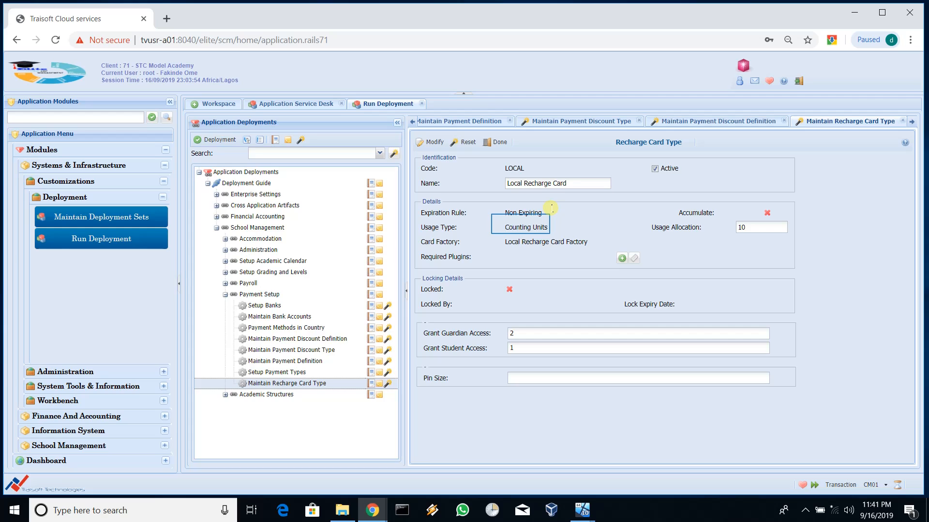
double_click(522, 228)
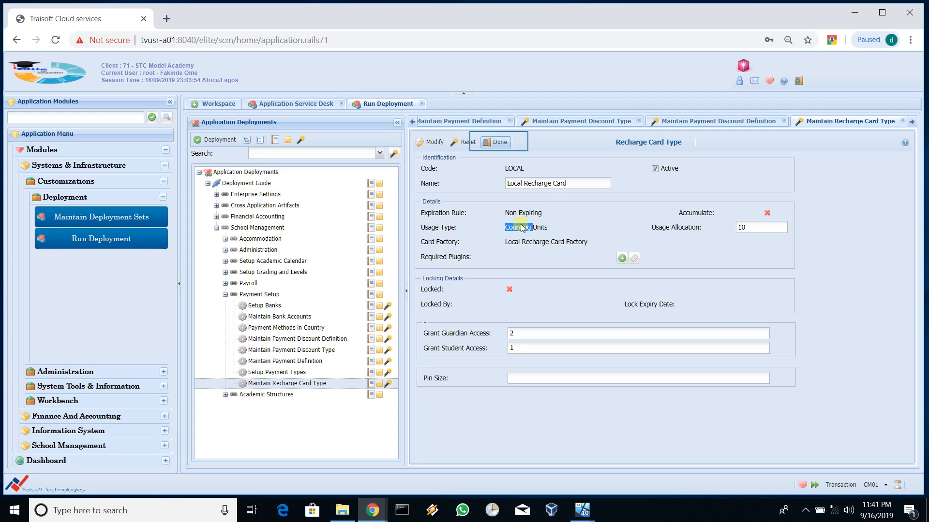
Step: Create a new recharge card type entry using the LOCAL recharge card factory
click(498, 143)
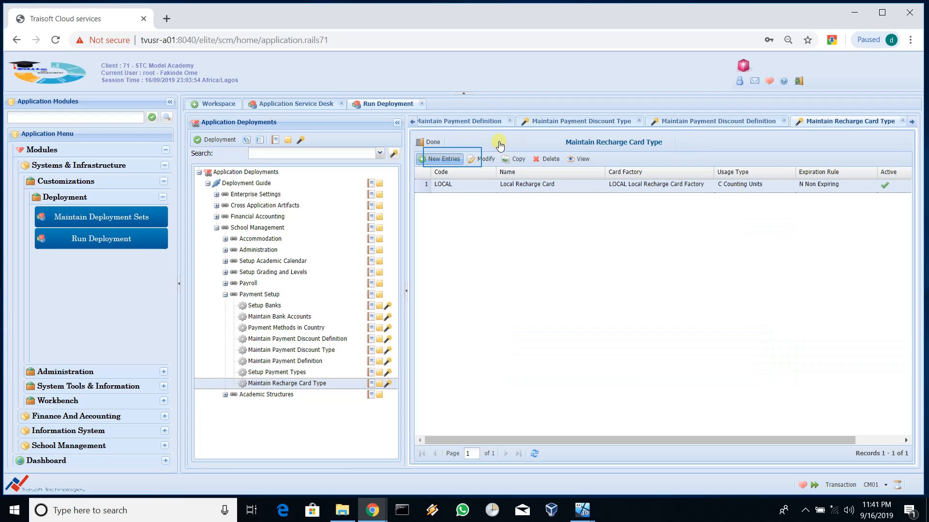
click(453, 161)
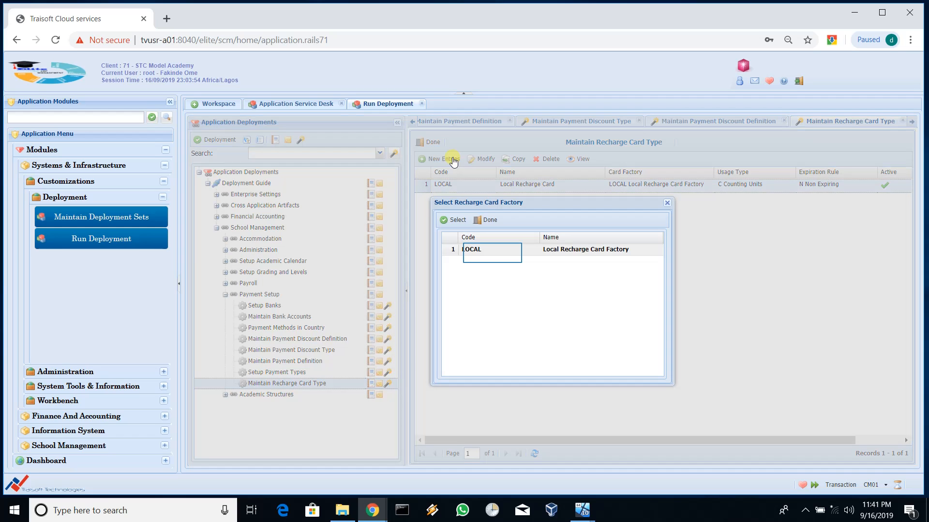
click(493, 255)
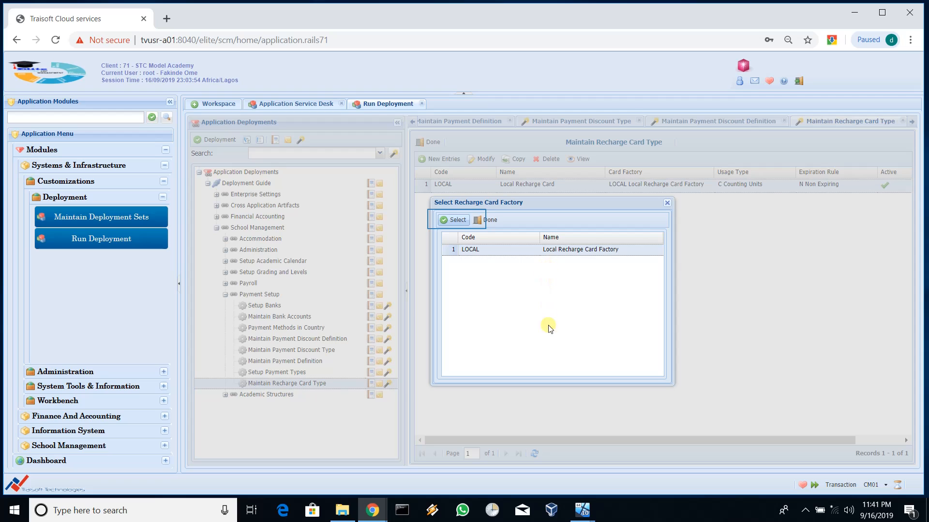
click(455, 221)
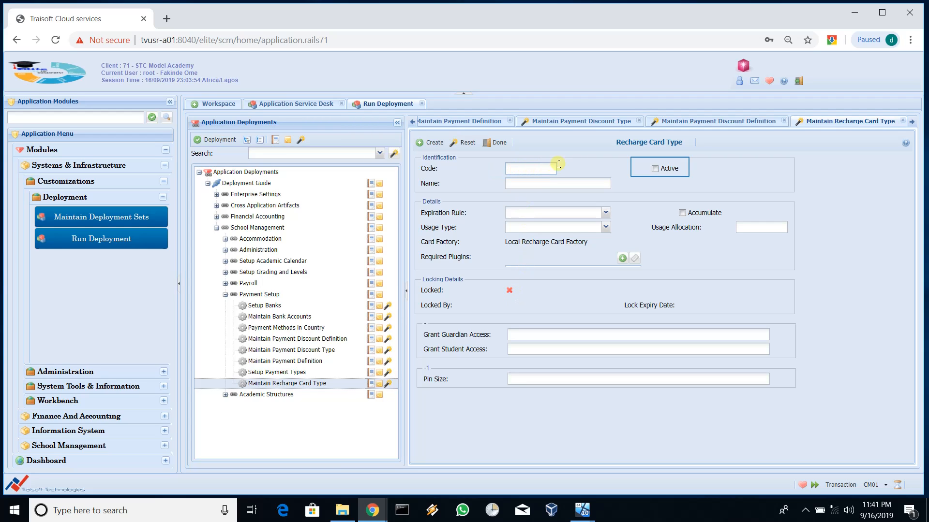
click(654, 169)
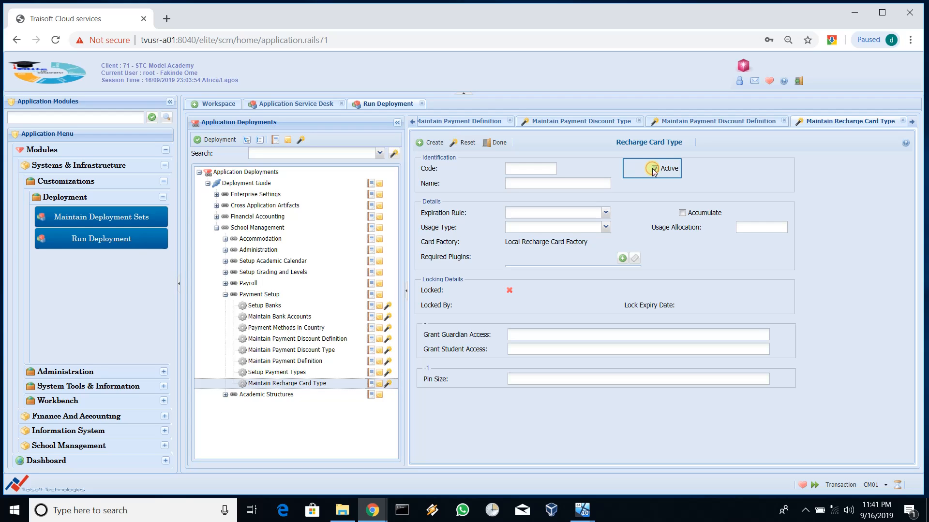
click(654, 169)
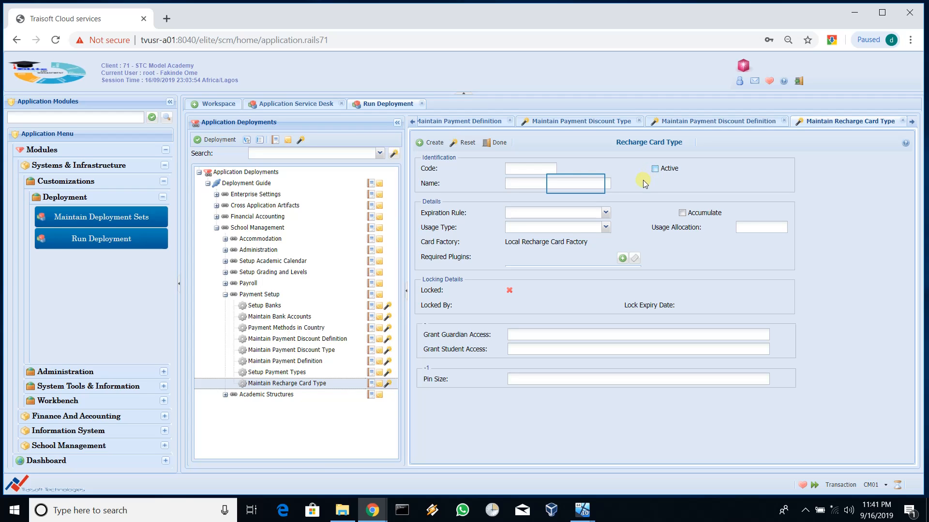
click(576, 183)
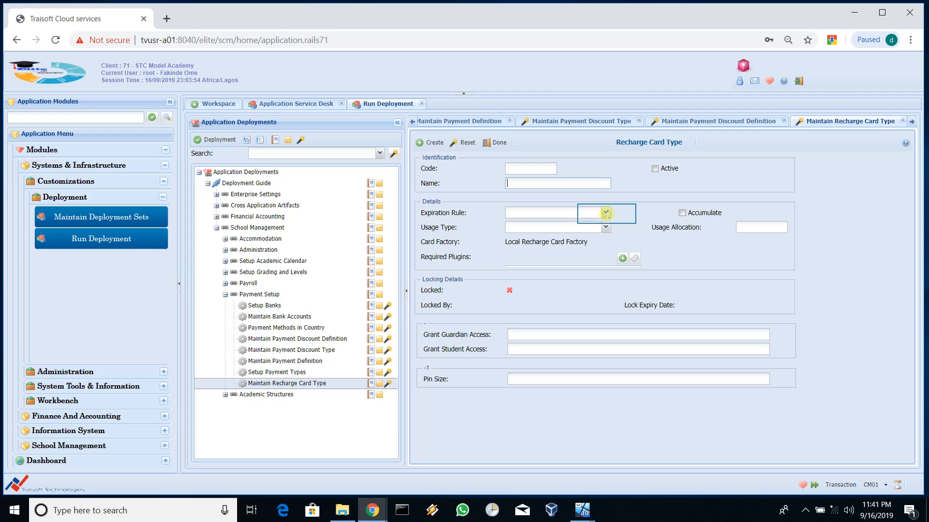
click(605, 214)
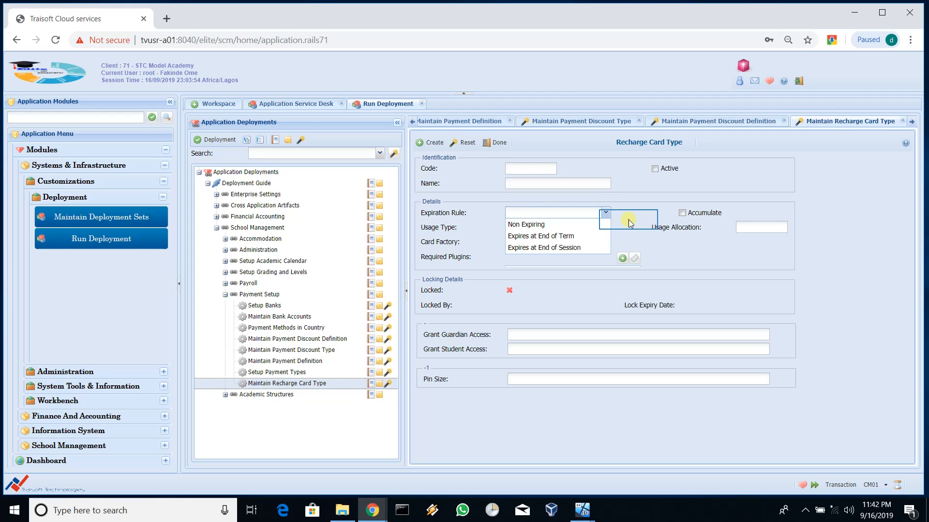
click(628, 222)
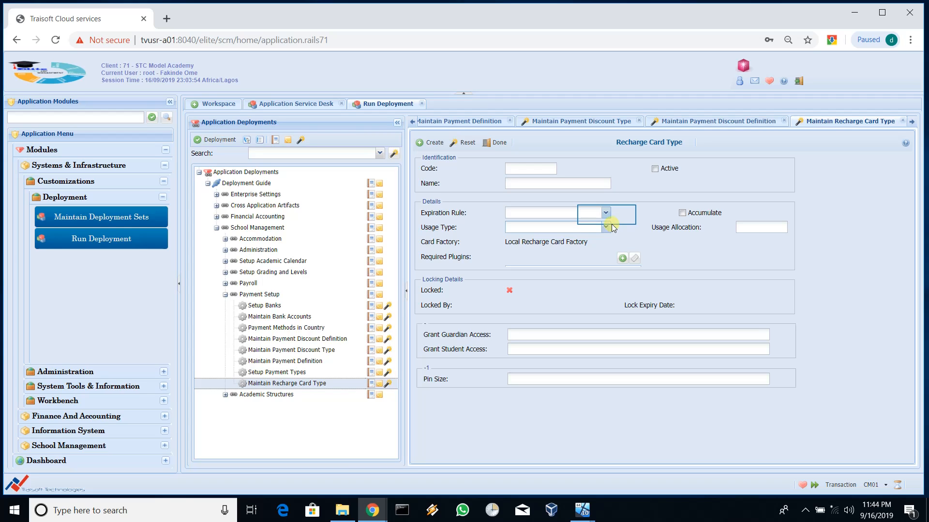
click(606, 215)
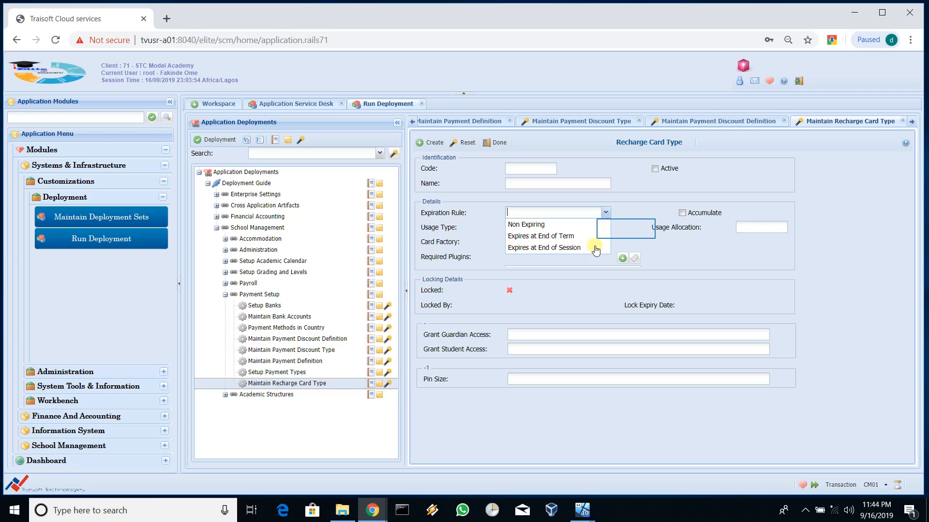
click(626, 231)
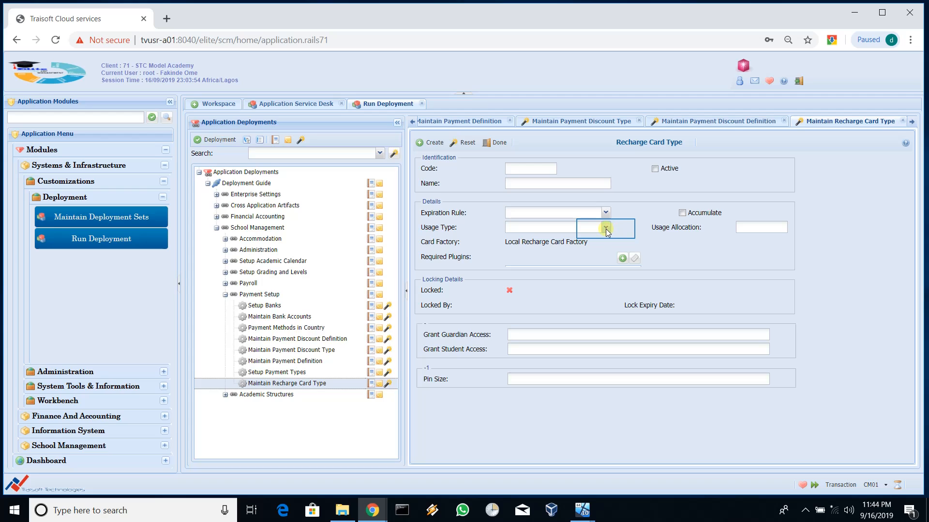
Step: Show the Usage Type list: Counting Units, Amount Allocation and Periodic Use
click(605, 227)
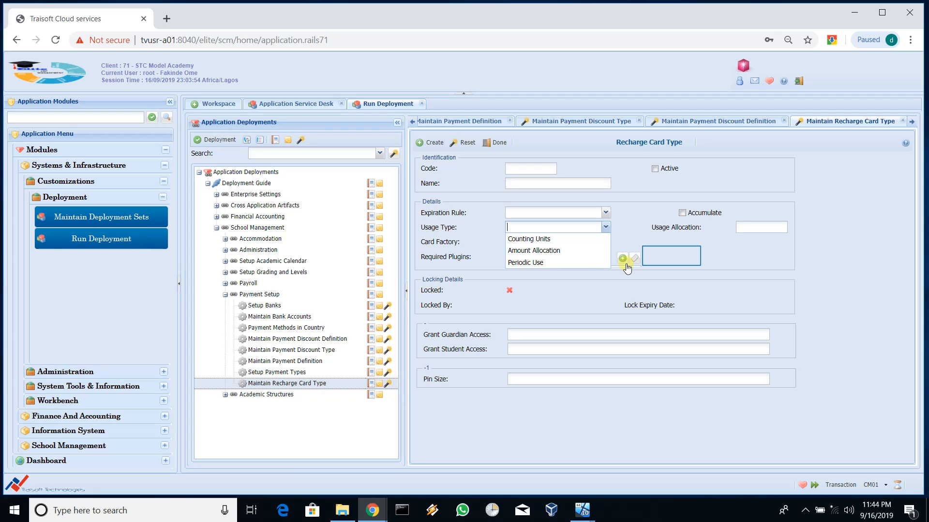
click(659, 256)
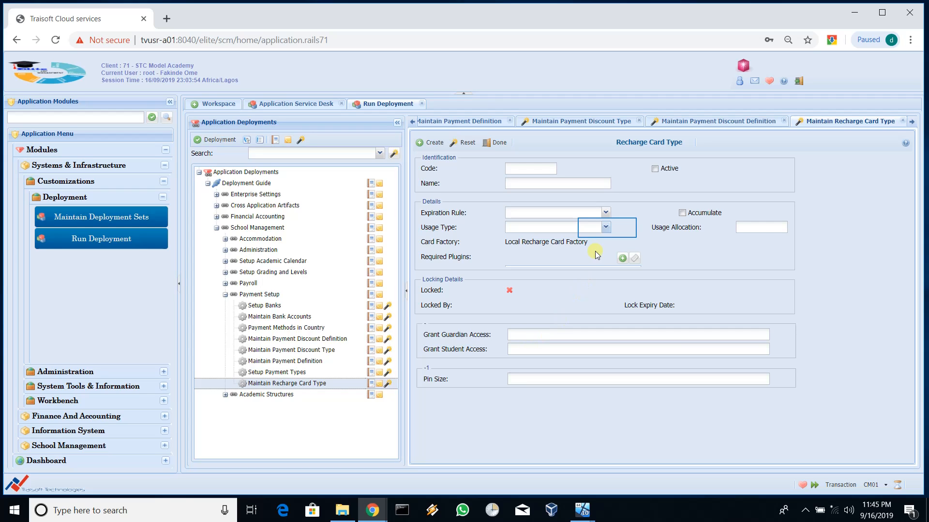
click(605, 228)
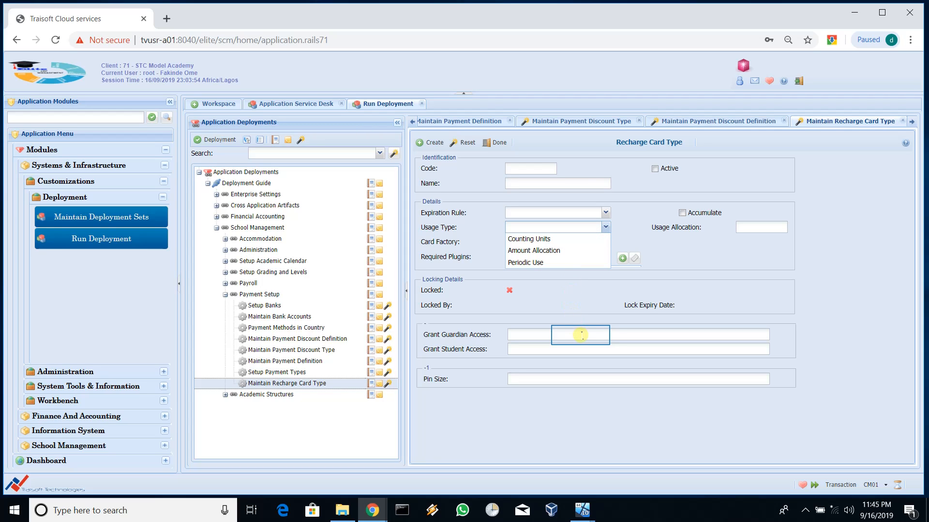
Step: Dismiss the Usage Type list without a choice and put the cursor in Pin Size
click(581, 334)
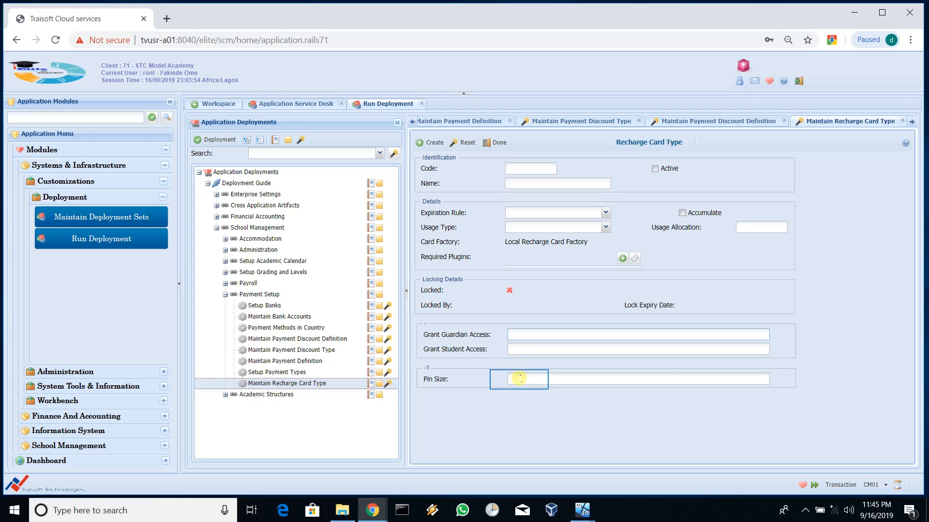
click(519, 380)
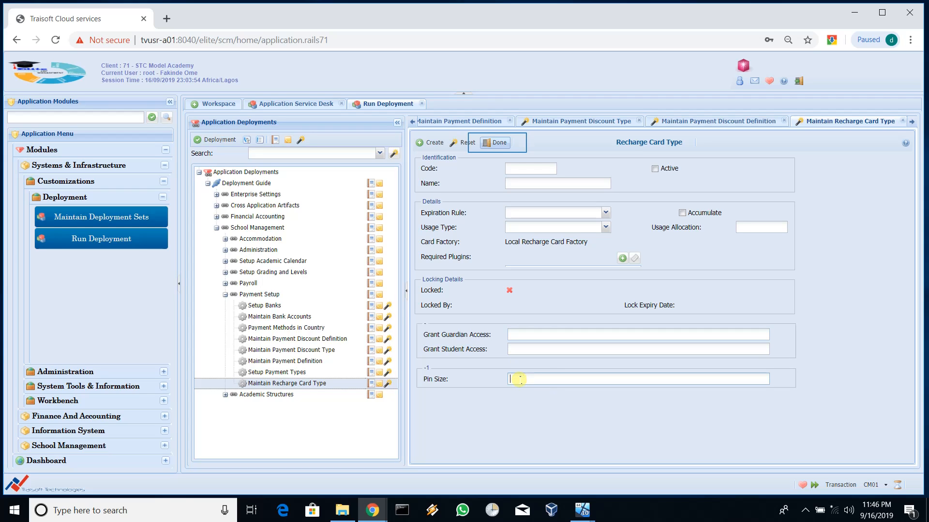